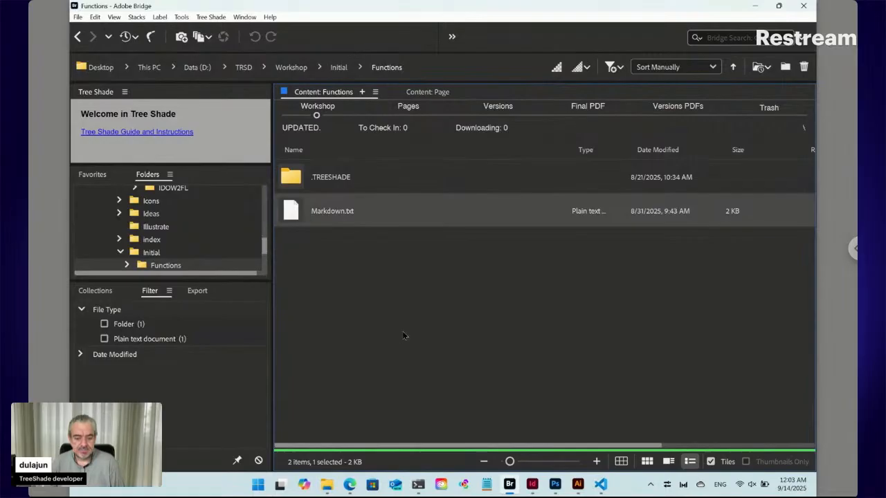
- Switch to Microsoft Edge, bring up the TreeShade page on Adobe Exchange and maximize the browser window
{"action": "left_click", "coordinate": [349, 486]}
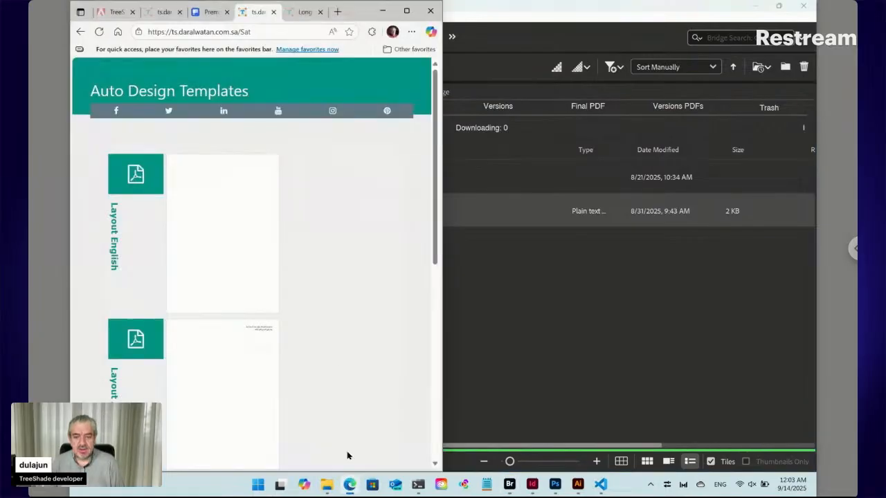
{"action": "left_click", "coordinate": [112, 14]}
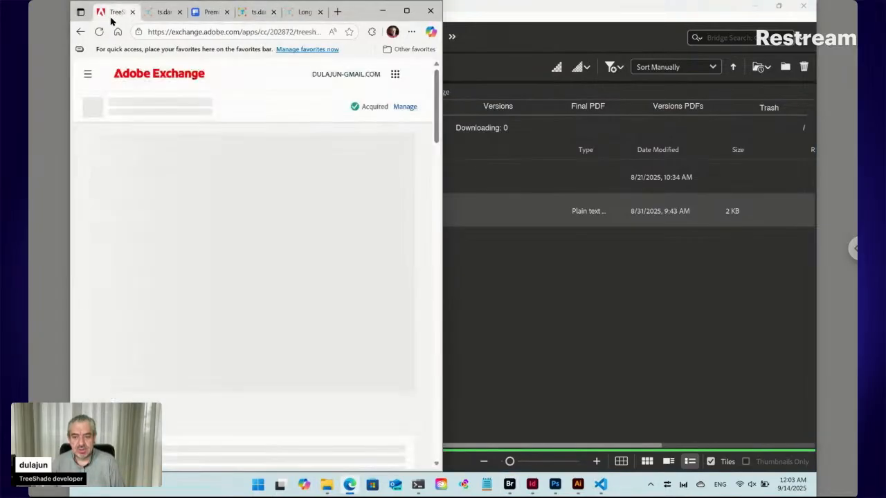
{"action": "left_click", "coordinate": [407, 12]}
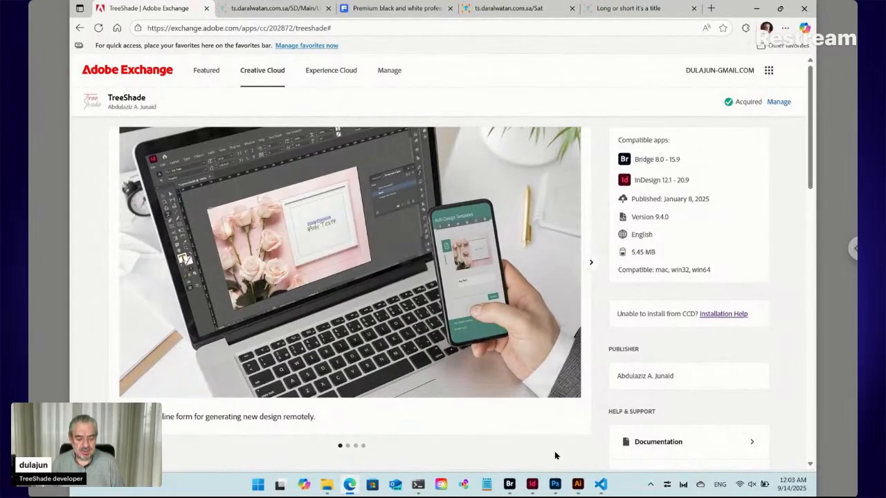
- Switch to the terminal, inspect the node main.js session and the ngrok tunnel session, and return to the browser
{"action": "mouse_move", "coordinate": [555, 486]}
{"action": "left_click", "coordinate": [418, 484]}
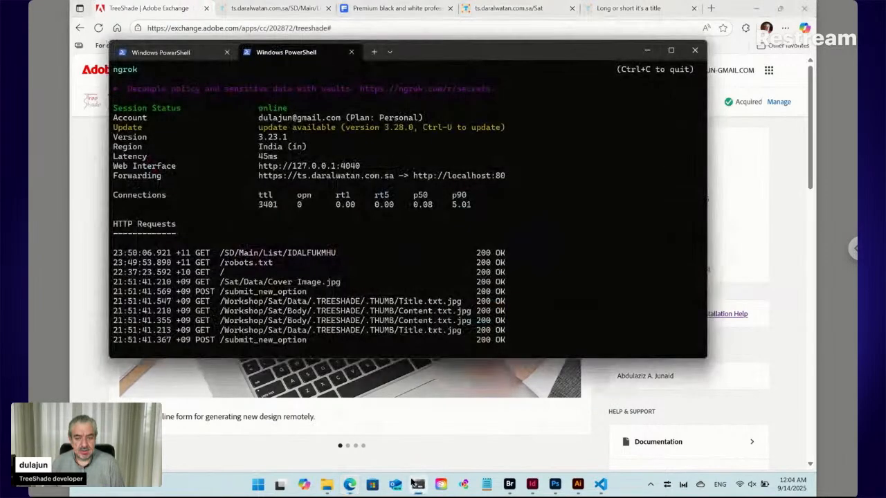
{"action": "left_click", "coordinate": [188, 52]}
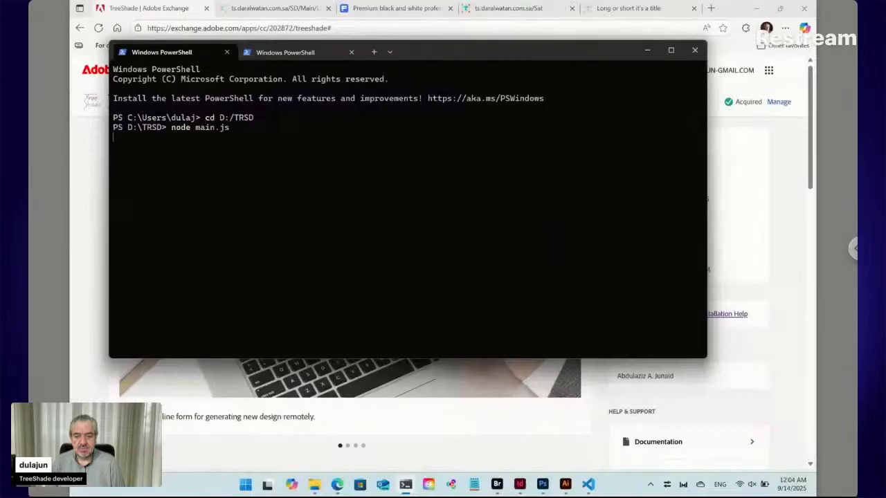
{"action": "left_click", "coordinate": [274, 57]}
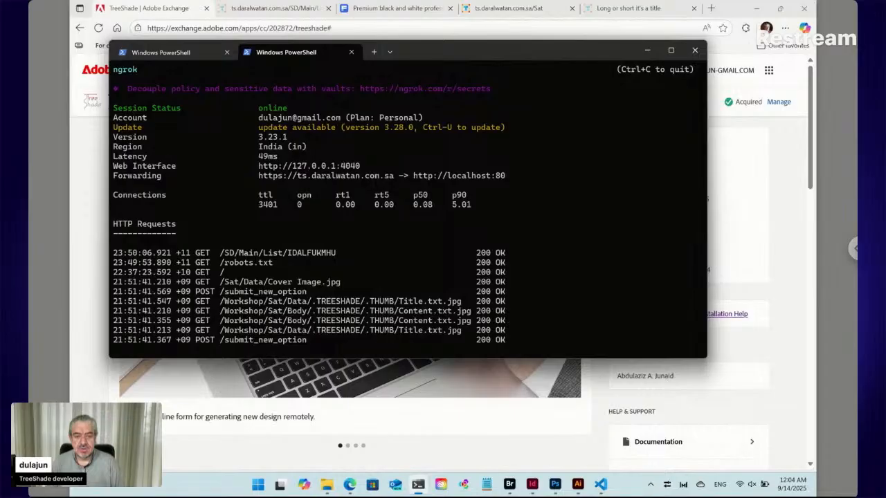
{"action": "left_click", "coordinate": [729, 128]}
- Open the site ts.daralwatan.com.sa in a new browser tab
{"action": "left_click", "coordinate": [711, 8]}
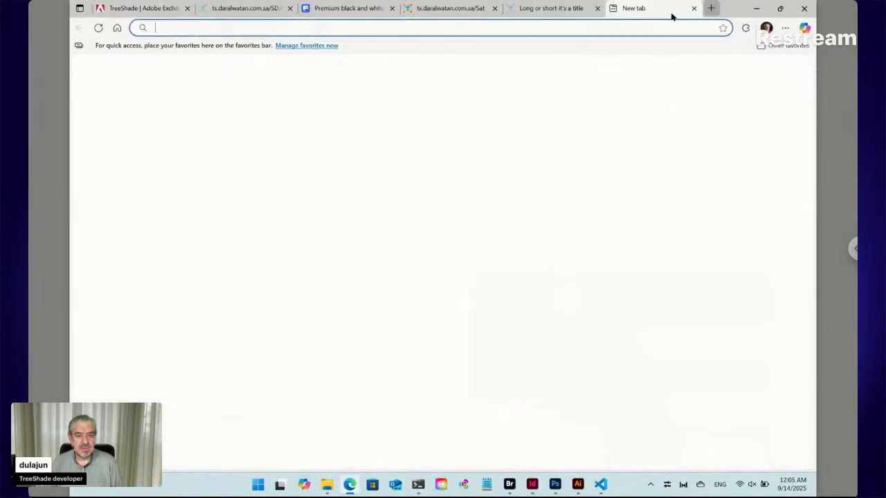
{"action": "type", "text": "t"}
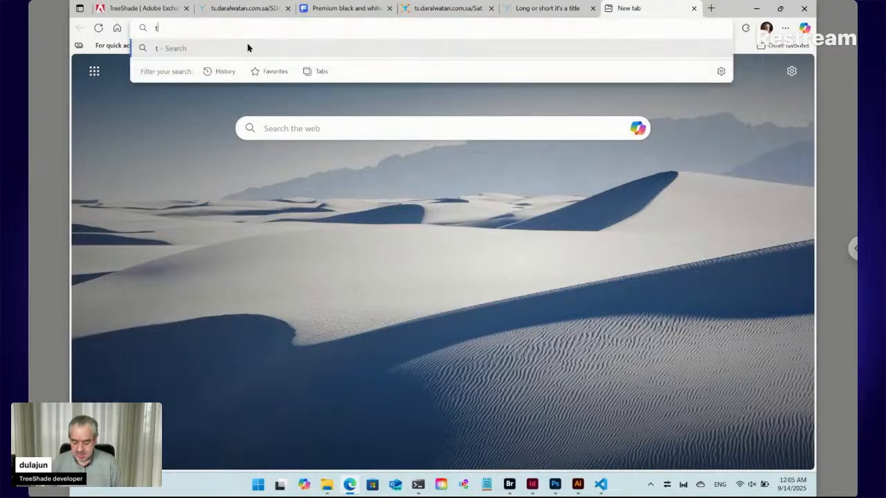
{"action": "type", "text": "s.daralwatan.com.sa"}
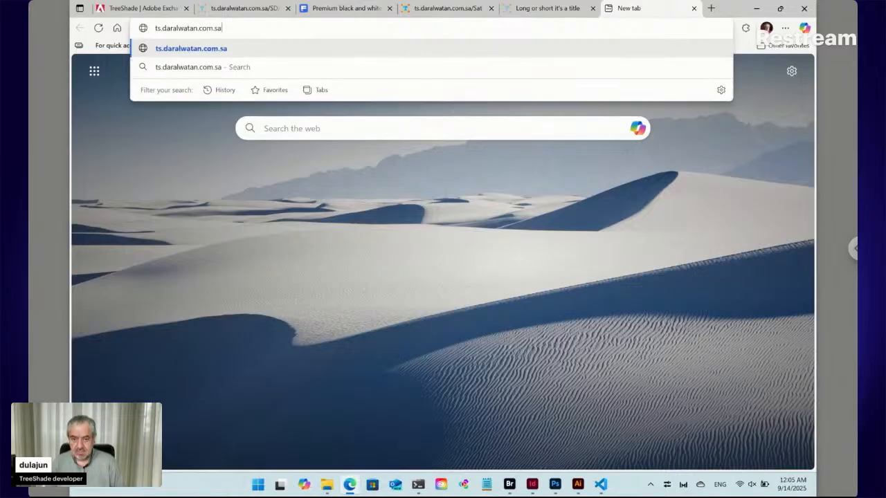
{"action": "key", "text": "Return"}
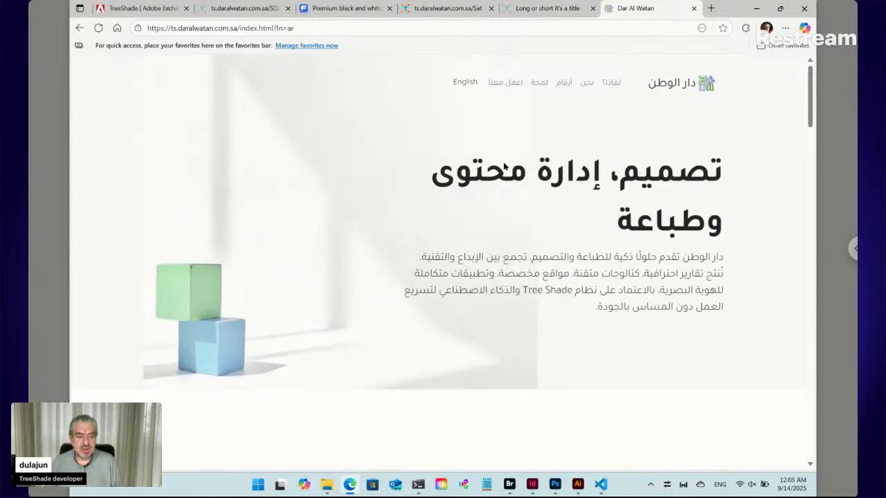
- Look through the Arabic home page down to the company figures section and switch the site to English
{"action": "scroll", "coordinate": [503, 166], "scroll_direction": "down", "scroll_amount": 10}
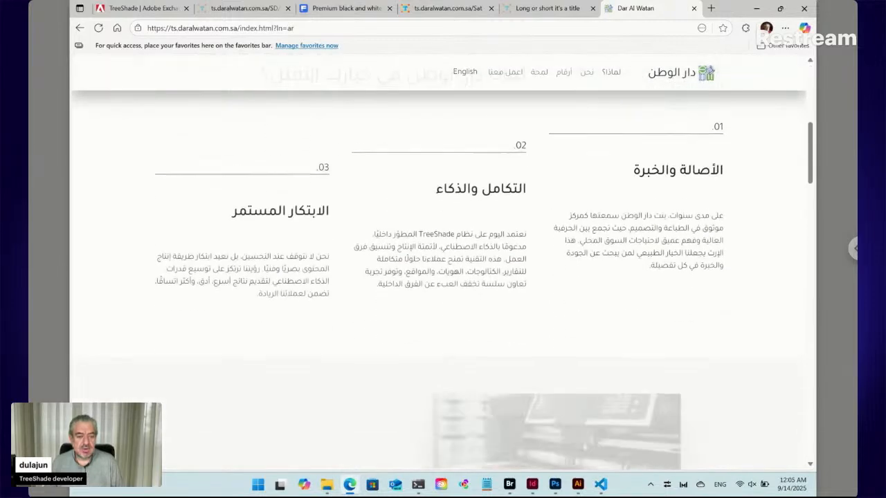
{"action": "scroll", "coordinate": [443, 277], "scroll_direction": "down", "scroll_amount": 4}
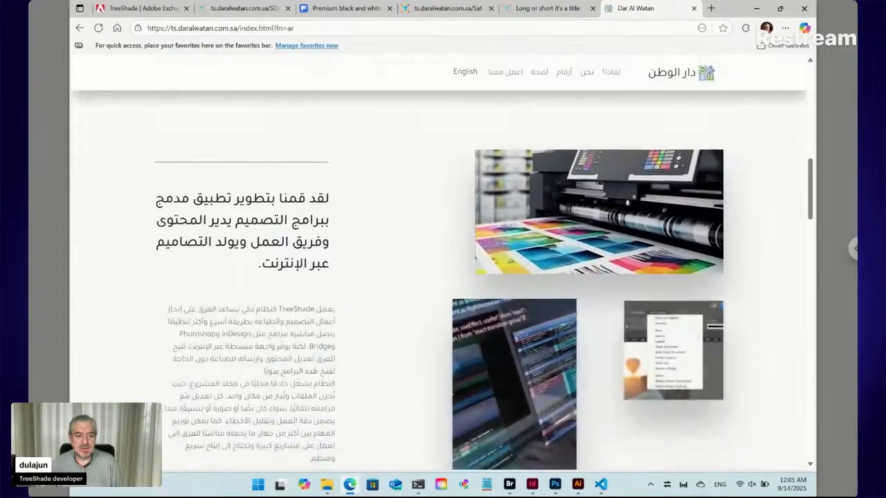
{"action": "scroll", "coordinate": [443, 277], "scroll_direction": "down", "scroll_amount": 3}
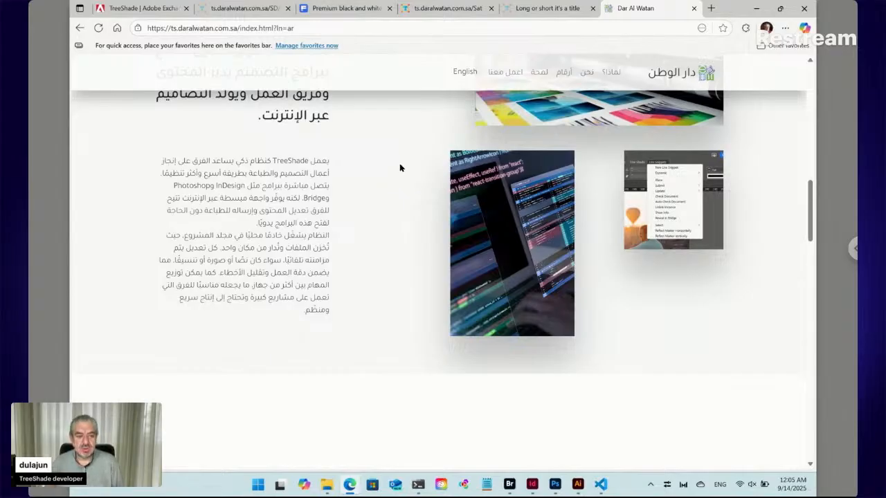
{"action": "scroll", "coordinate": [400, 169], "scroll_direction": "down", "scroll_amount": 6}
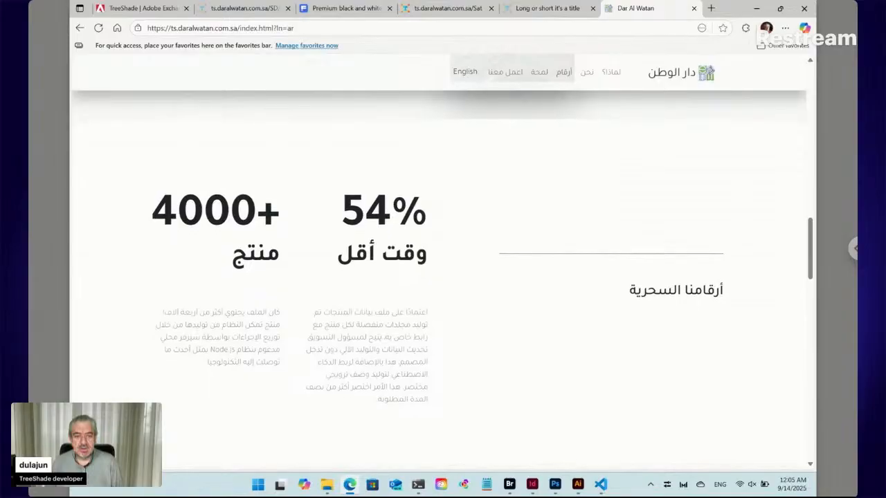
{"action": "scroll", "coordinate": [400, 168], "scroll_direction": "up", "scroll_amount": 6}
{"action": "scroll", "coordinate": [383, 181], "scroll_direction": "up", "scroll_amount": 1}
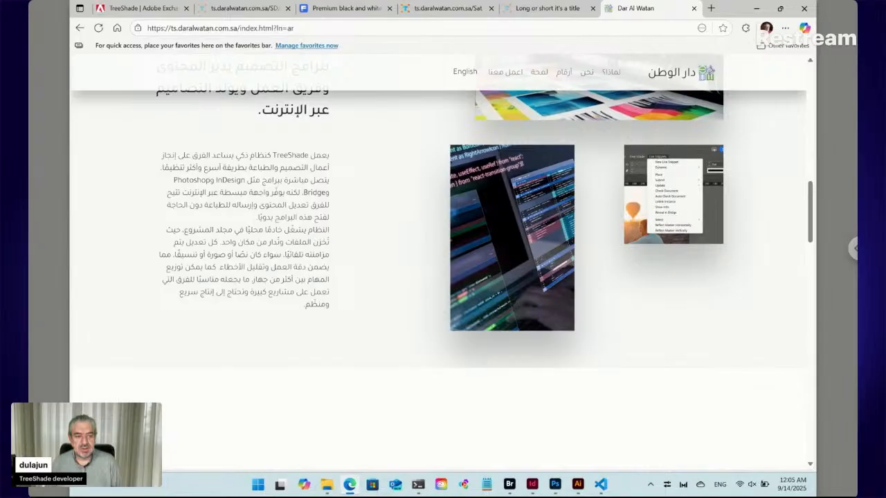
{"action": "scroll", "coordinate": [444, 133], "scroll_direction": "up", "scroll_amount": 5}
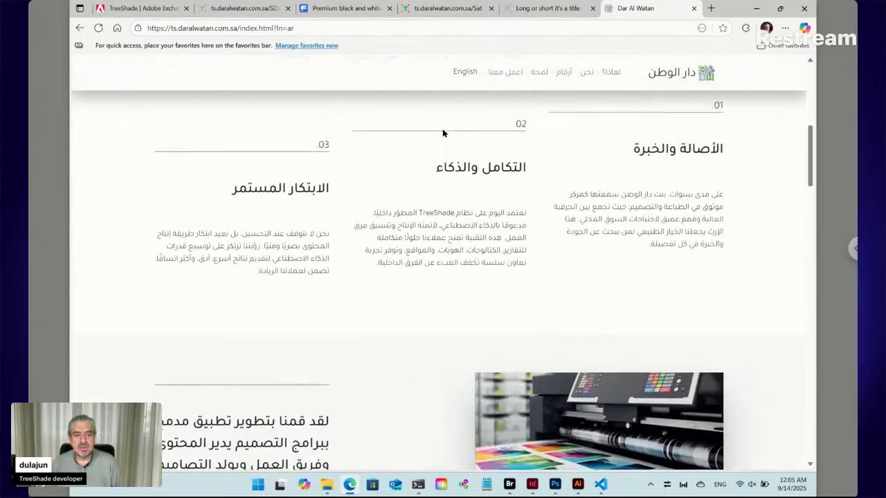
{"action": "scroll", "coordinate": [443, 133], "scroll_direction": "up", "scroll_amount": 5}
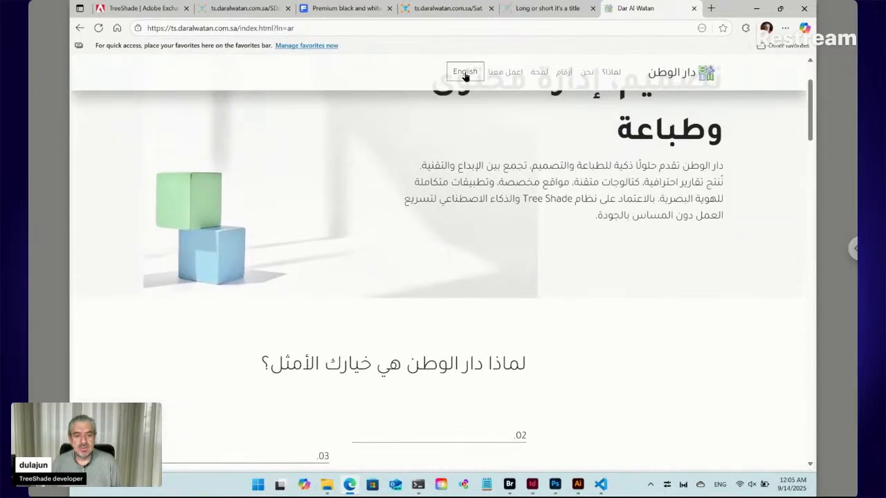
{"action": "left_click", "coordinate": [465, 73]}
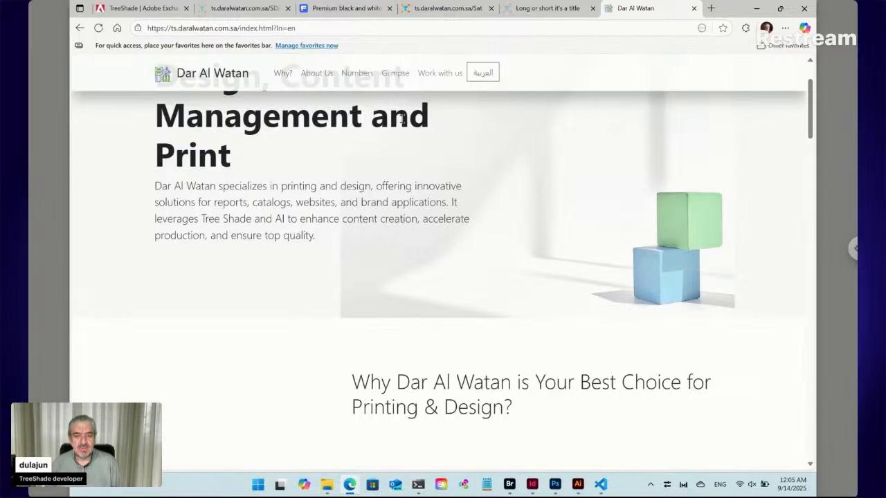
{"action": "scroll", "coordinate": [403, 118], "scroll_direction": "up", "scroll_amount": 2}
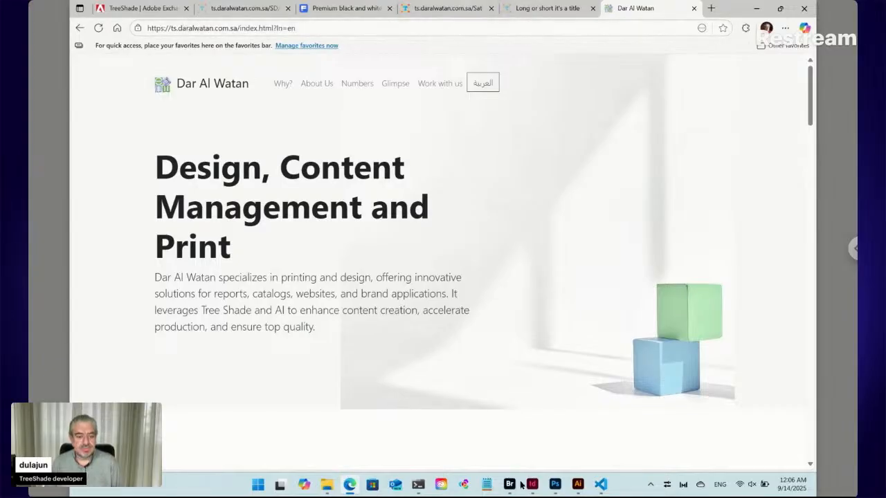
- Switch to Adobe Bridge and open the New folder inside Workshop's Initial folder
{"action": "left_click", "coordinate": [490, 430]}
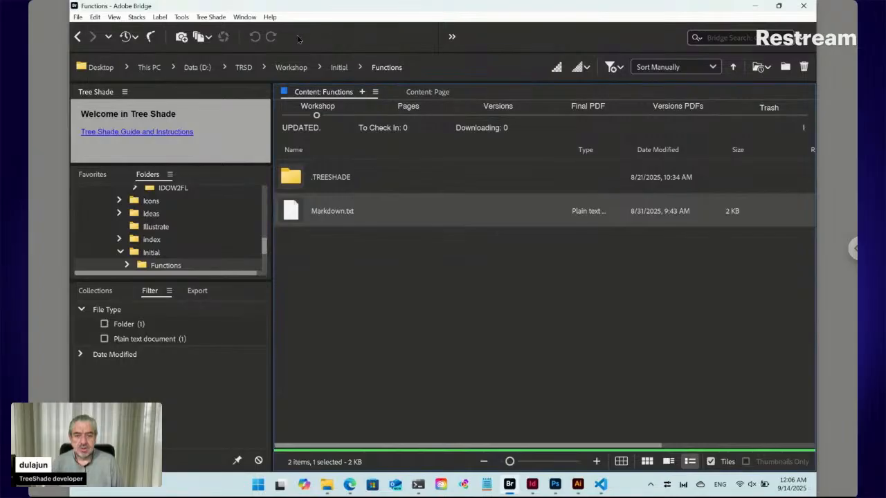
{"action": "left_click", "coordinate": [291, 68]}
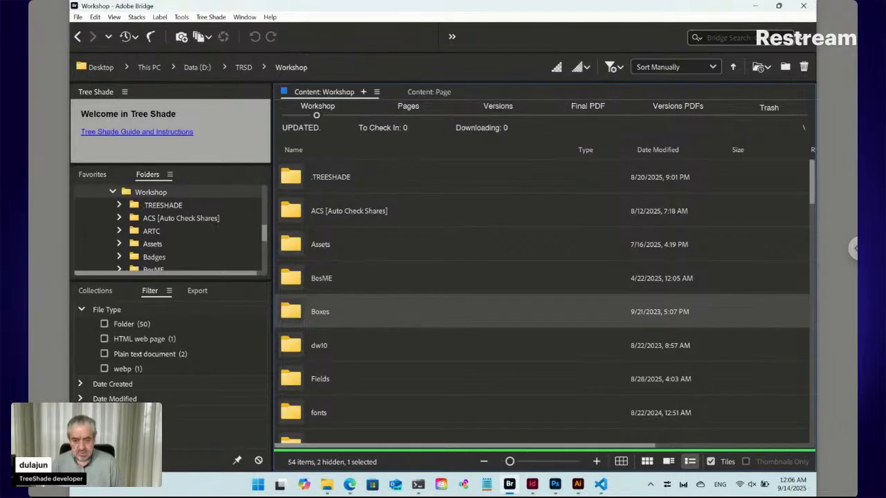
{"action": "scroll", "coordinate": [315, 390], "scroll_direction": "down", "scroll_amount": 5}
{"action": "scroll", "coordinate": [335, 426], "scroll_direction": "down", "scroll_amount": 3}
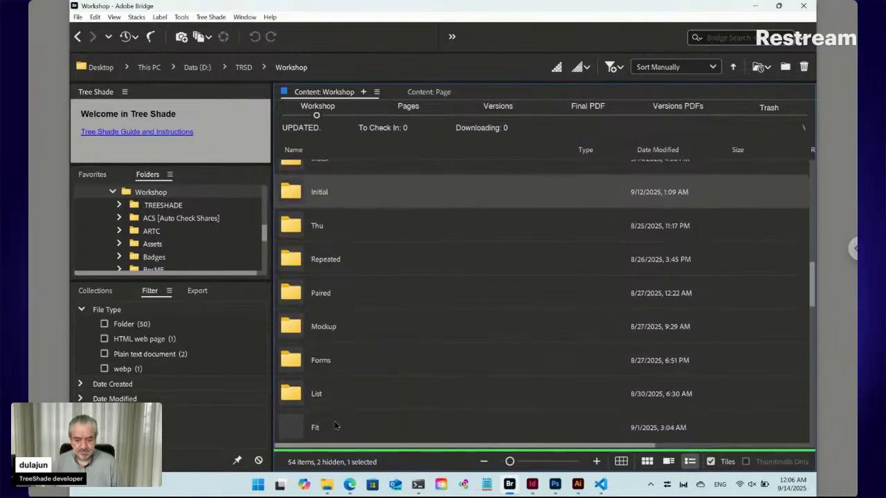
{"action": "scroll", "coordinate": [335, 426], "scroll_direction": "up", "scroll_amount": 3}
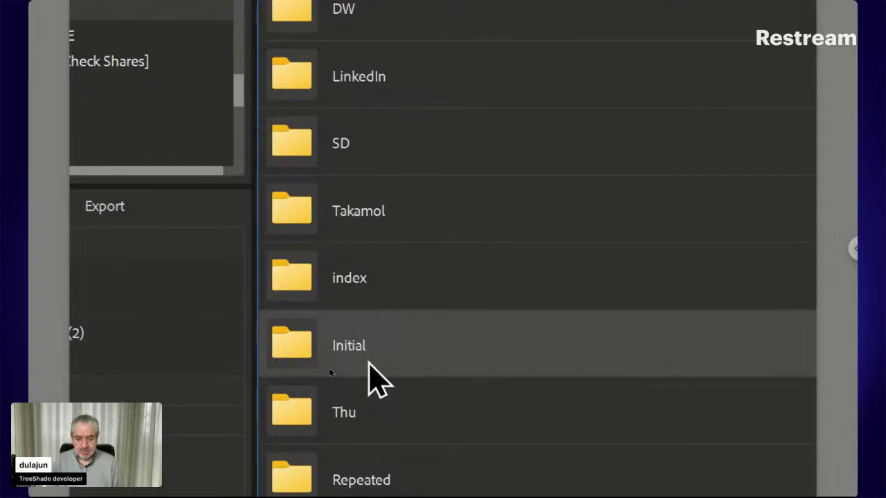
{"action": "double_click", "coordinate": [300, 361]}
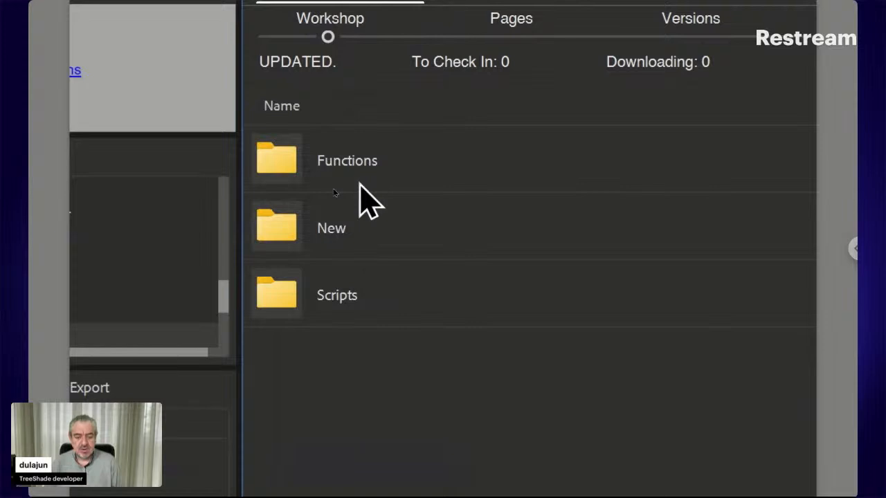
{"action": "double_click", "coordinate": [287, 231]}
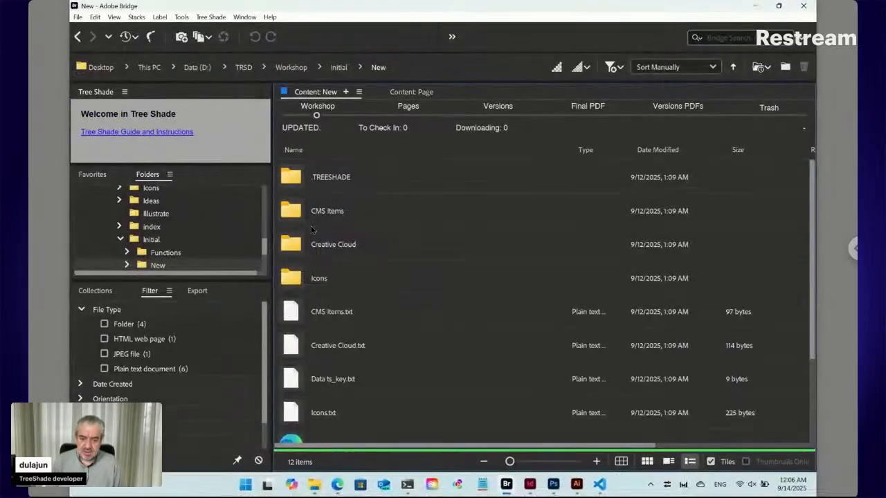
- Examine Tree Shade's options for creating new content, including the CMS Items types, and close them without choosing any
{"action": "left_click", "coordinate": [211, 18]}
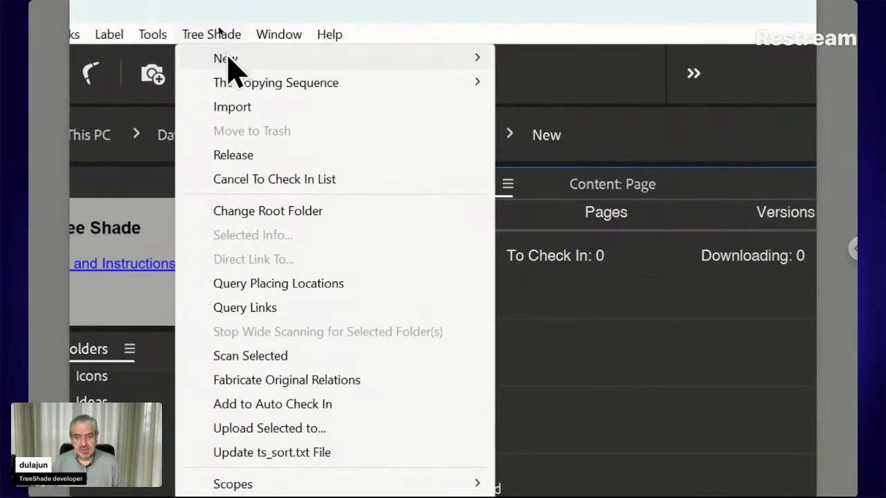
{"action": "mouse_move", "coordinate": [232, 66]}
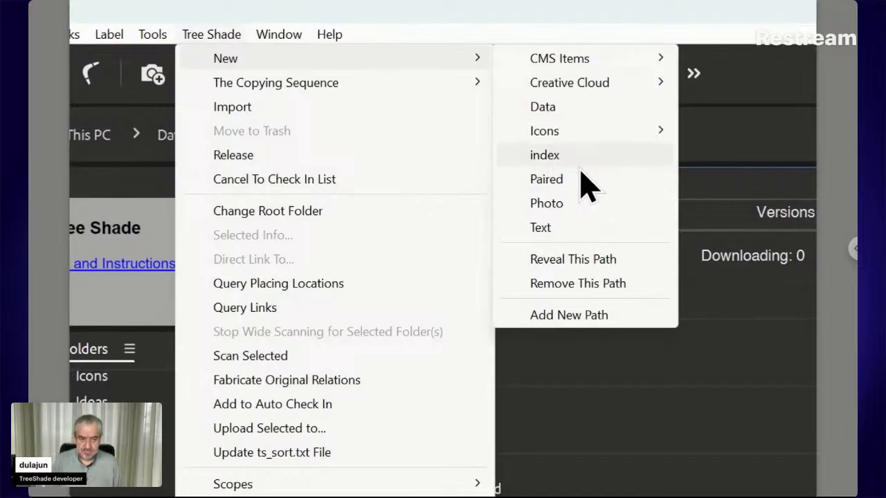
{"action": "mouse_move", "coordinate": [580, 66]}
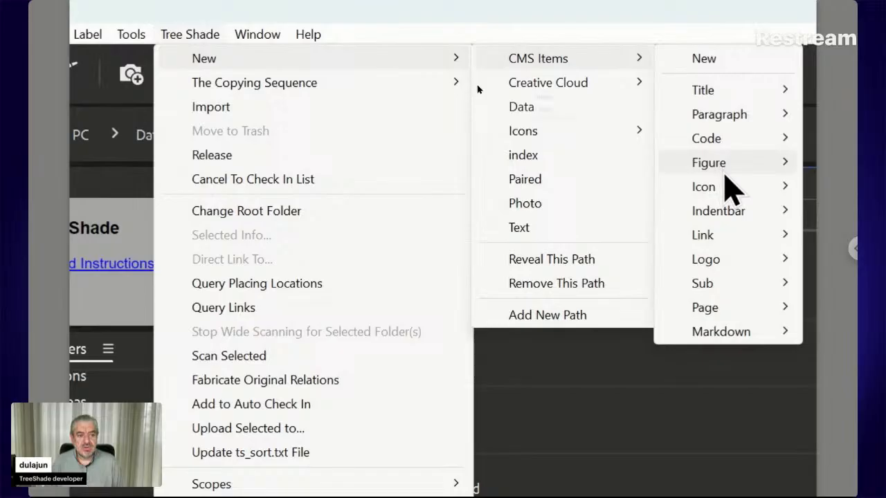
{"action": "mouse_move", "coordinate": [724, 172]}
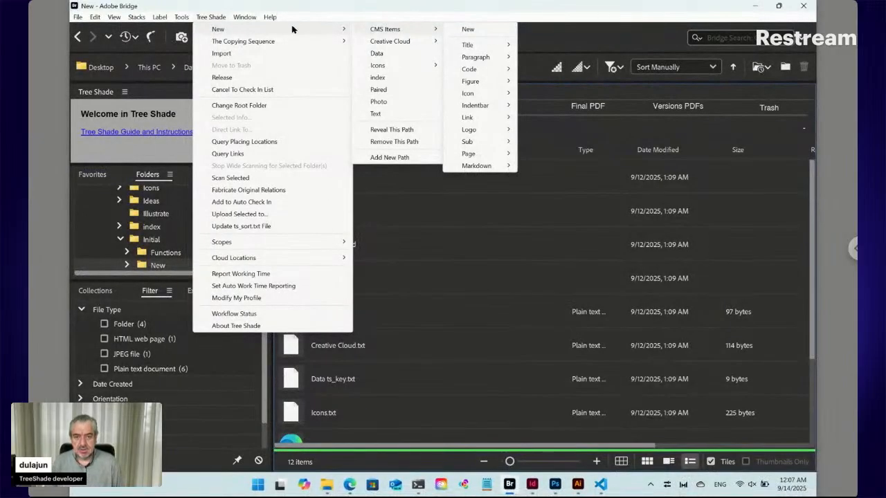
{"action": "left_click", "coordinate": [216, 18]}
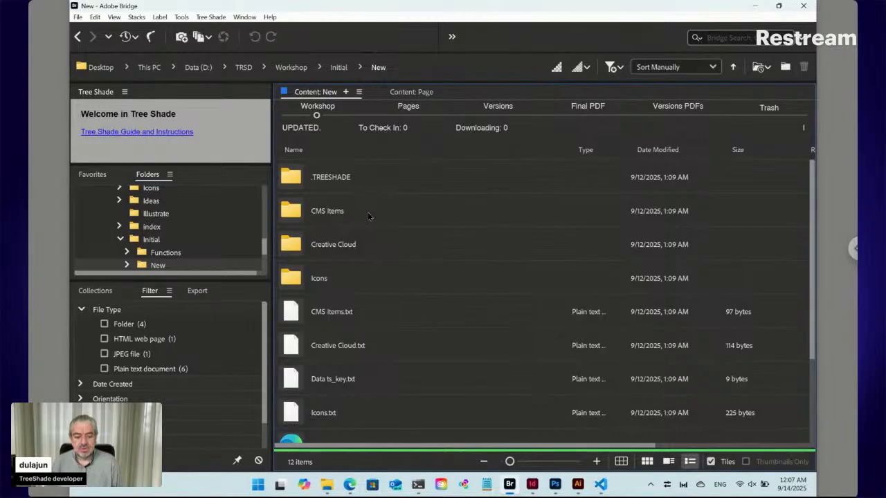
- Go back to the Workshop folder and open the Main folder inside SD
{"action": "mouse_move", "coordinate": [350, 487]}
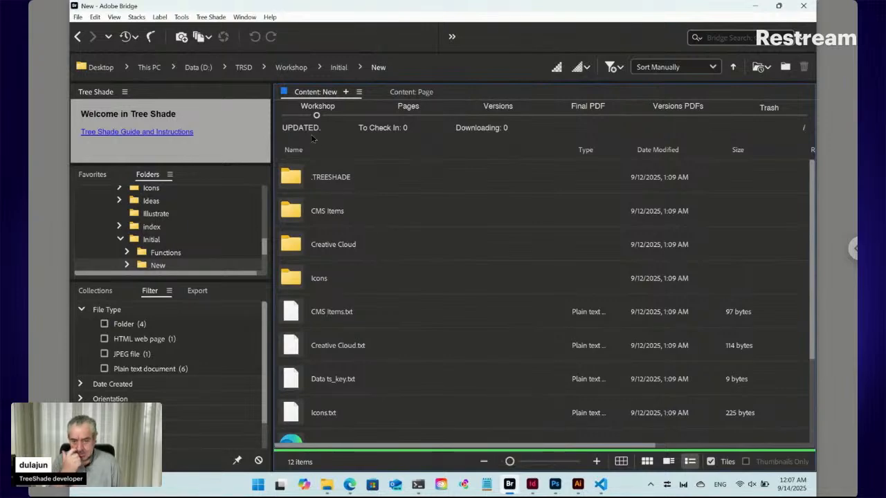
{"action": "left_click", "coordinate": [294, 69]}
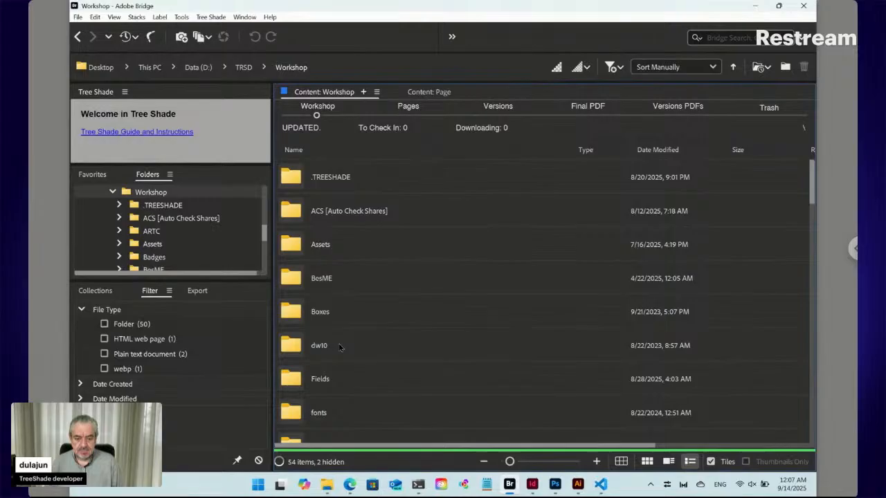
{"action": "left_click", "coordinate": [340, 346]}
{"action": "type", "text": "sd"}
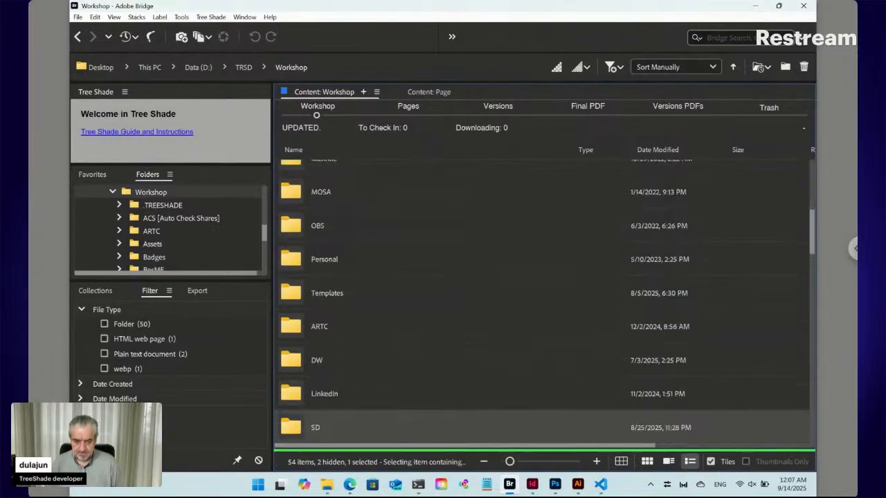
{"action": "key", "text": "Return"}
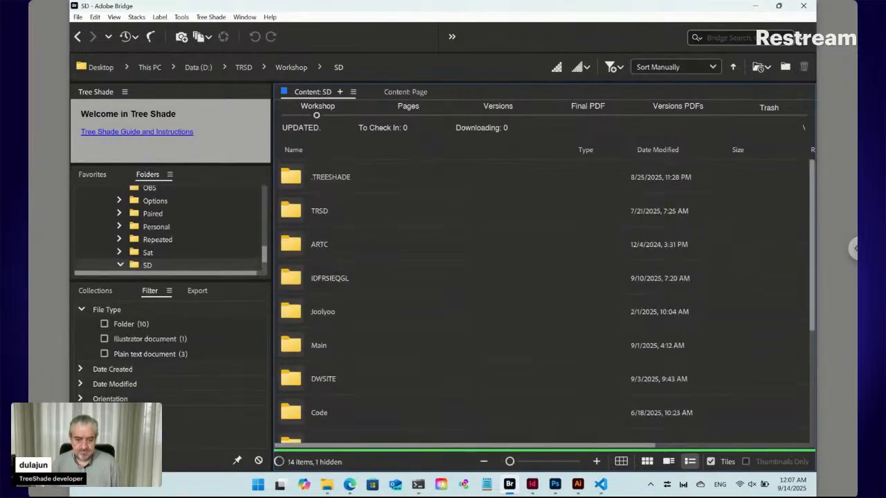
{"action": "type", "text": "m"}
{"action": "key", "text": "Return"}
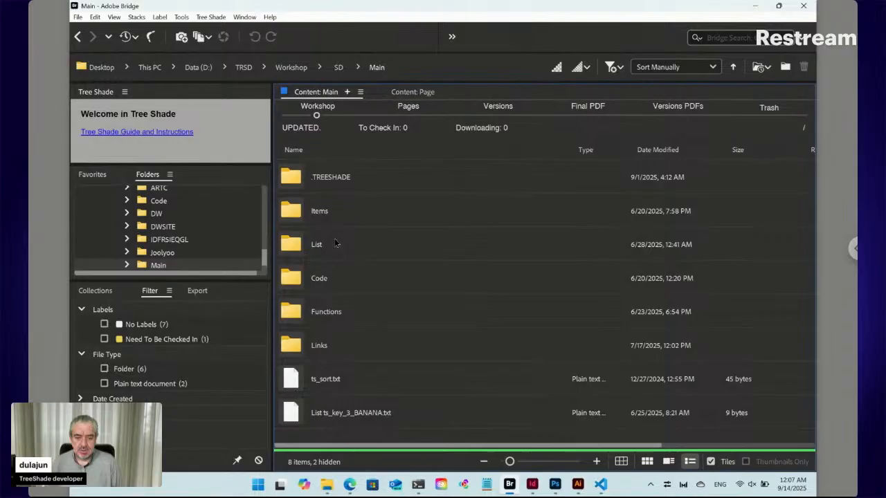
- Open the site's content list in the browser from the List key text file and open the Tree Shade item
{"action": "double_click", "coordinate": [299, 414]}
{"action": "left_click", "coordinate": [456, 279]}
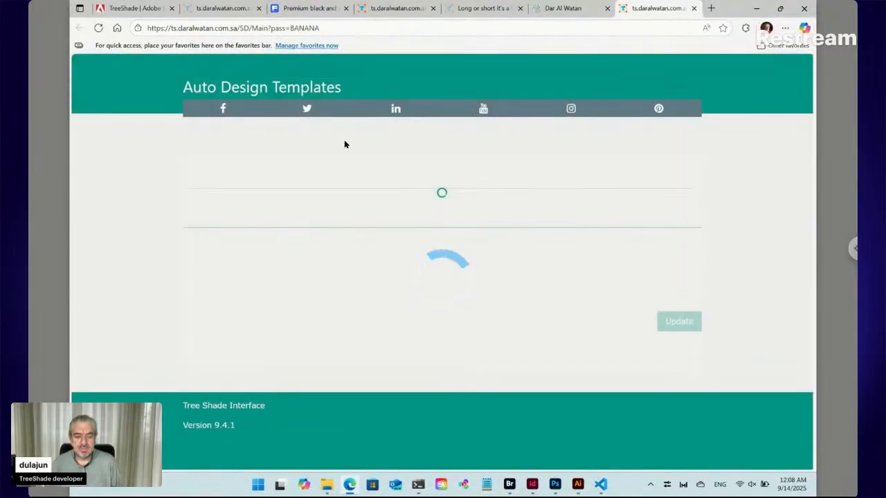
{"action": "scroll", "coordinate": [356, 173], "scroll_direction": "down", "scroll_amount": 3}
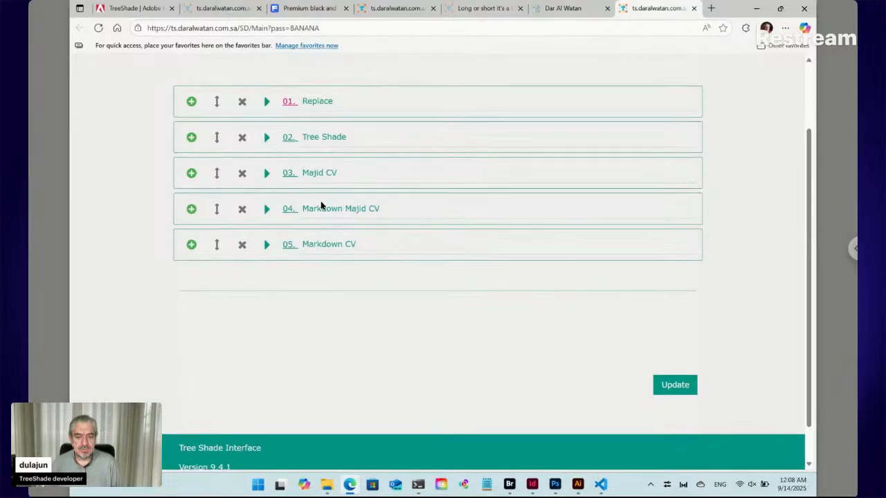
{"action": "left_click", "coordinate": [288, 135]}
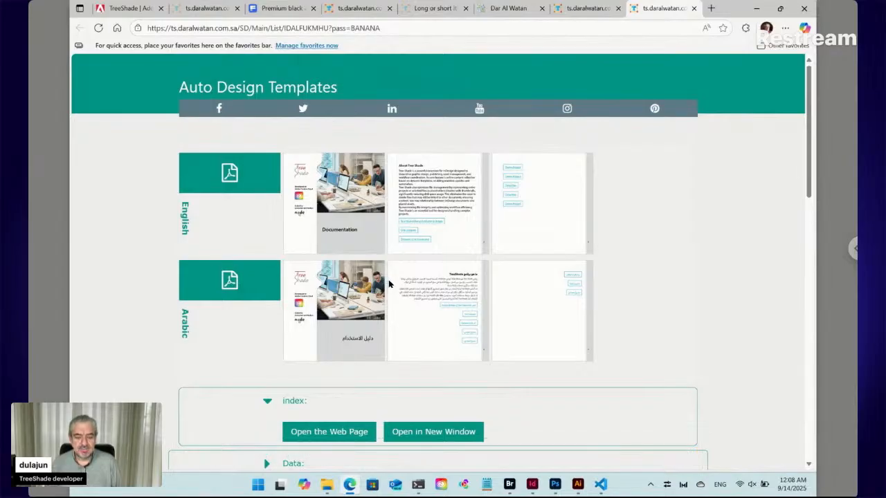
- Open the item's web page beside its editing form and view its About Tree Shade section
{"action": "scroll", "coordinate": [389, 284], "scroll_direction": "down", "scroll_amount": 3}
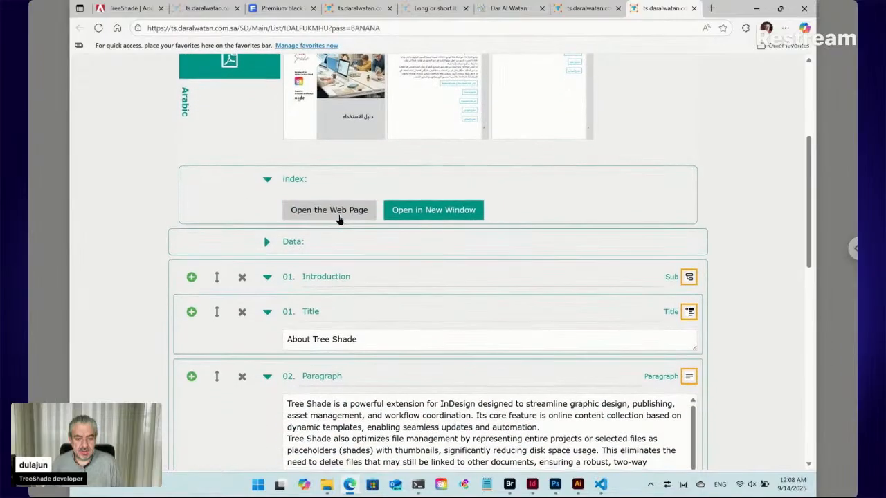
{"action": "left_click", "coordinate": [340, 215]}
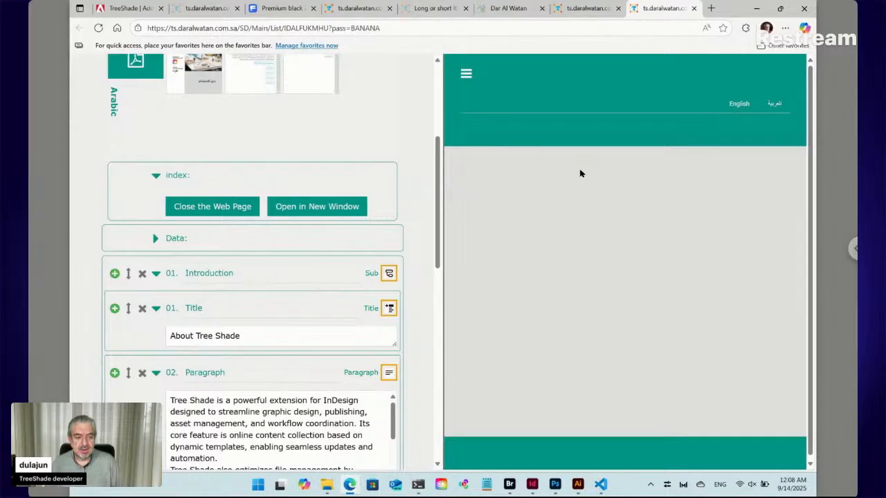
{"action": "scroll", "coordinate": [581, 175], "scroll_direction": "down", "scroll_amount": 4}
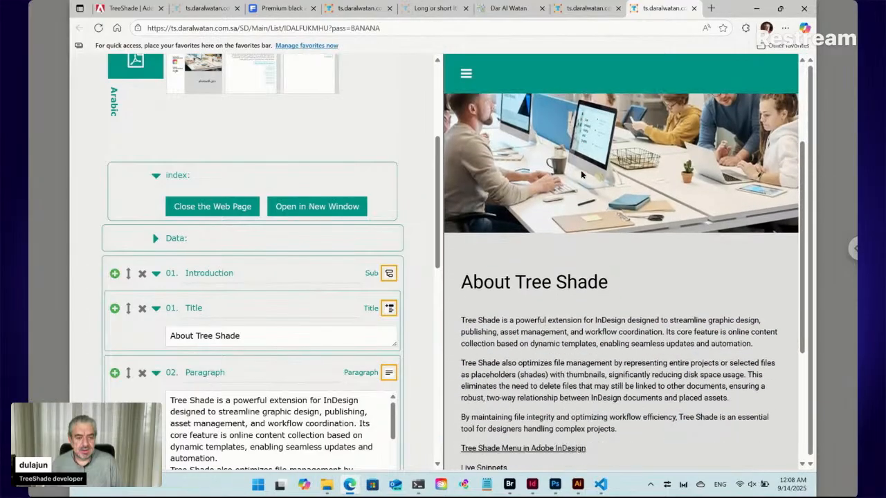
- Reveal the form field behind the page's "About Tree Shade" heading and place the cursor in it
{"action": "mouse_move", "coordinate": [556, 239]}
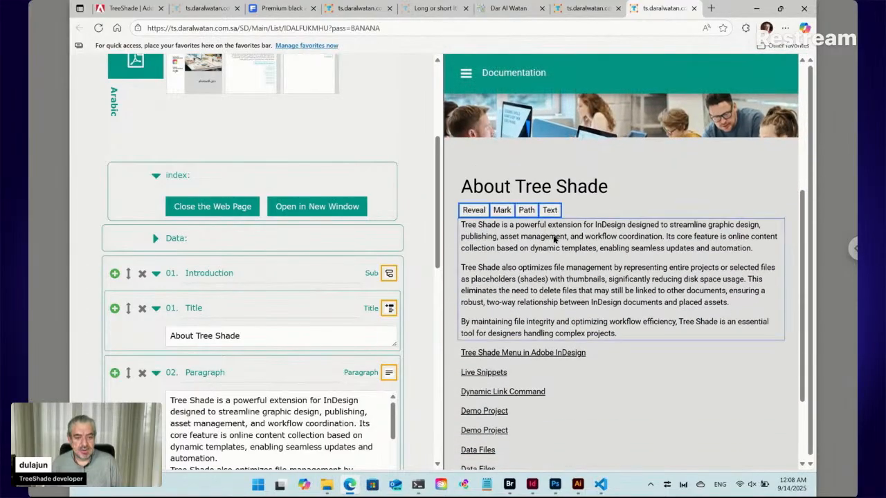
{"action": "mouse_move", "coordinate": [487, 197]}
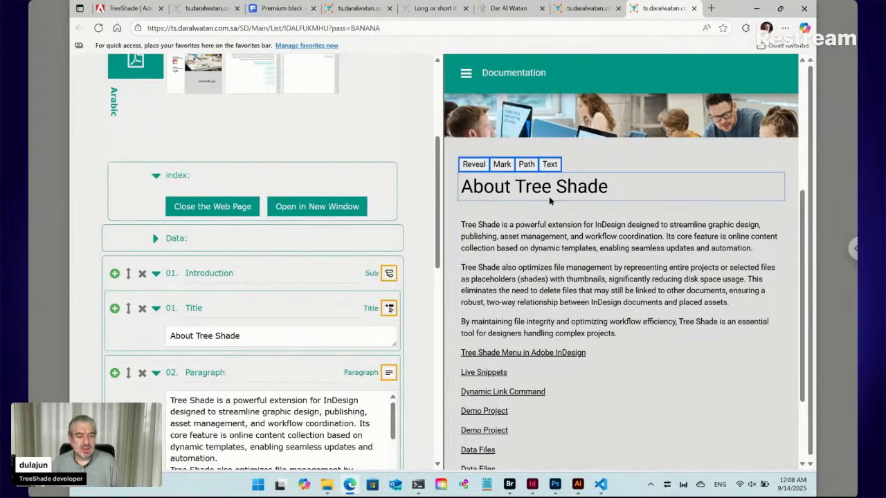
{"action": "left_click", "coordinate": [473, 165]}
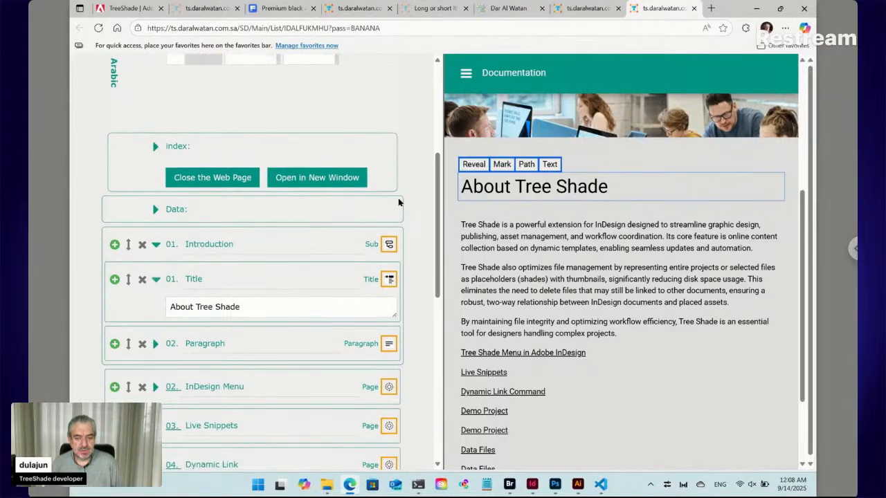
{"action": "left_click", "coordinate": [239, 305]}
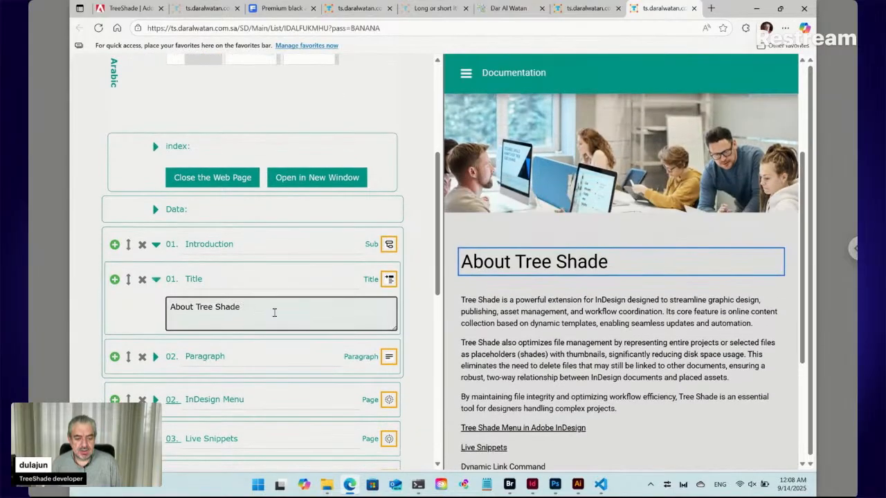
- Reveal the form field behind the introductory paragraph on the page and place the cursor in its text
{"action": "mouse_move", "coordinate": [479, 316]}
{"action": "left_click", "coordinate": [474, 287]}
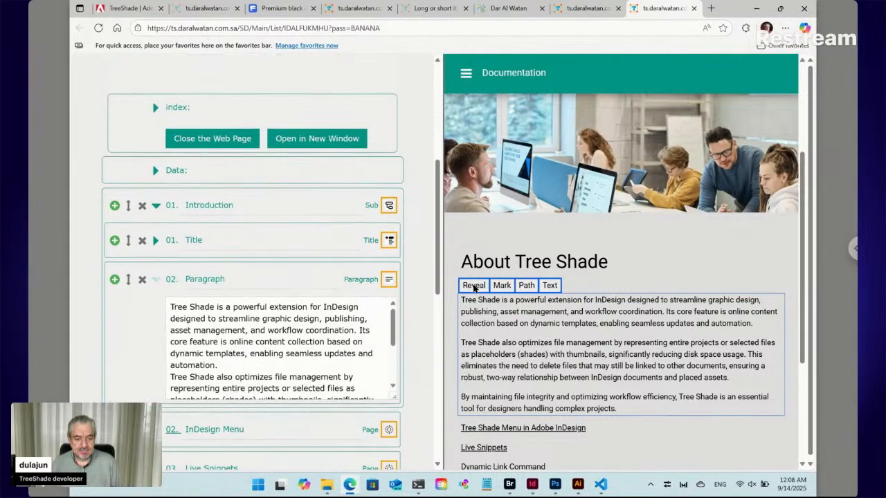
{"action": "left_click", "coordinate": [264, 337]}
{"action": "scroll", "coordinate": [264, 337], "scroll_direction": "down", "scroll_amount": 2}
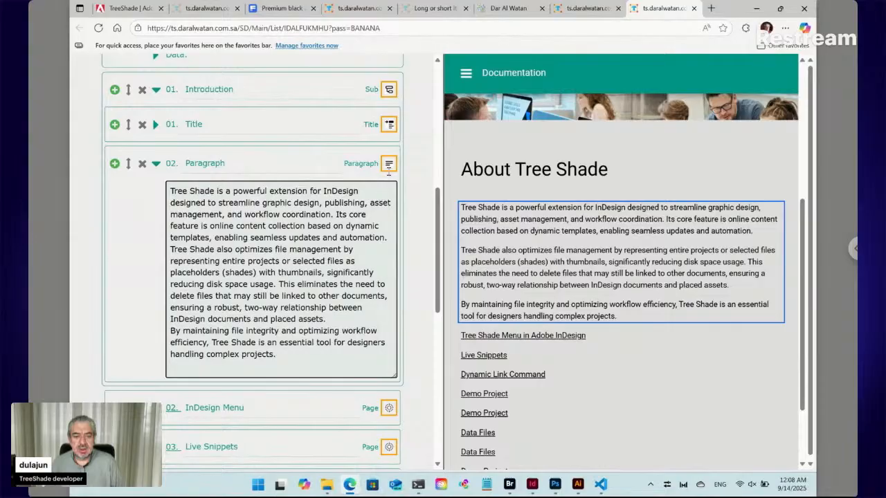
- Change the Introduction's Paragraph item to the Markdown type and replace its placeholder text with the heading "# Main Title"
{"action": "left_click", "coordinate": [389, 165]}
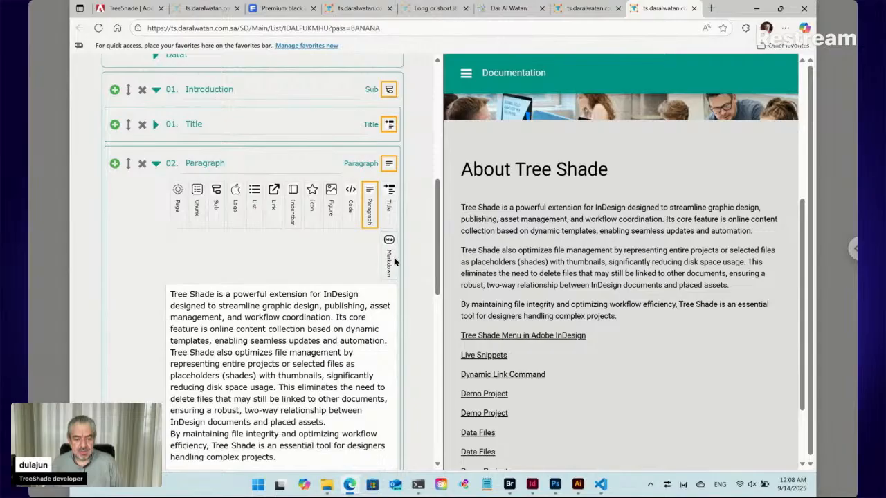
{"action": "left_click", "coordinate": [389, 256]}
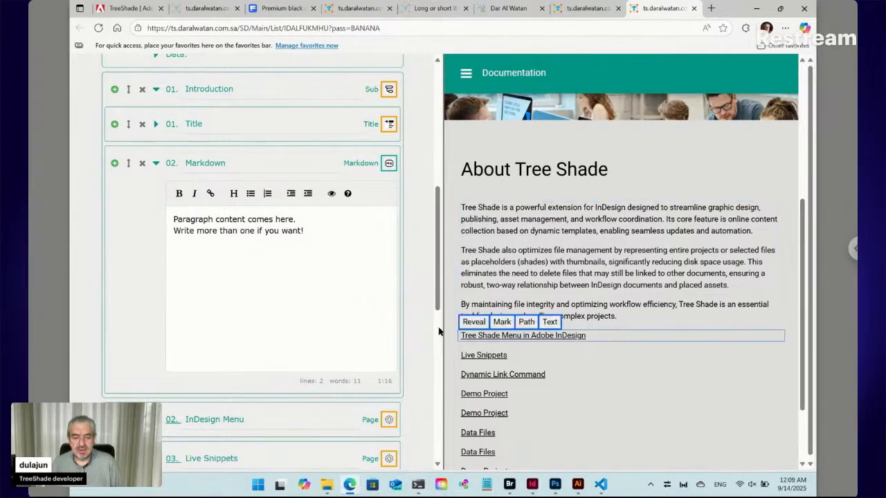
{"action": "key", "text": "ctrl+a"}
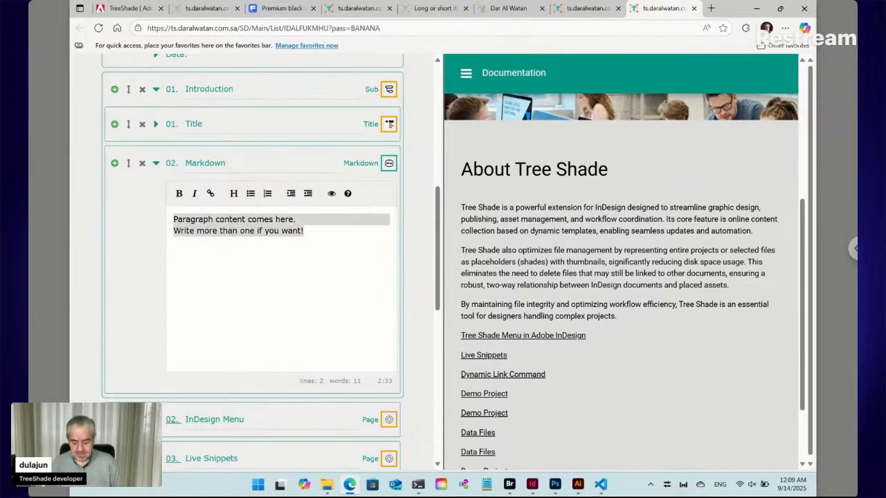
{"action": "type", "text": "# Main Title"}
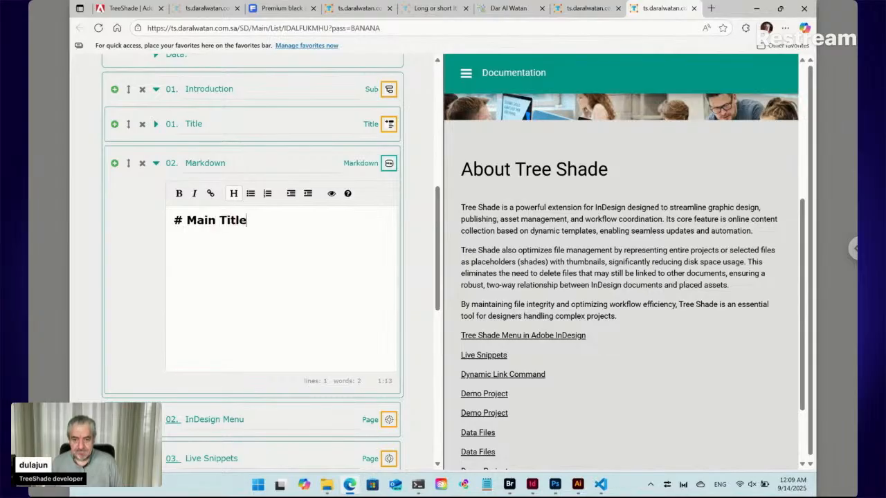
{"action": "key", "text": "Return"}
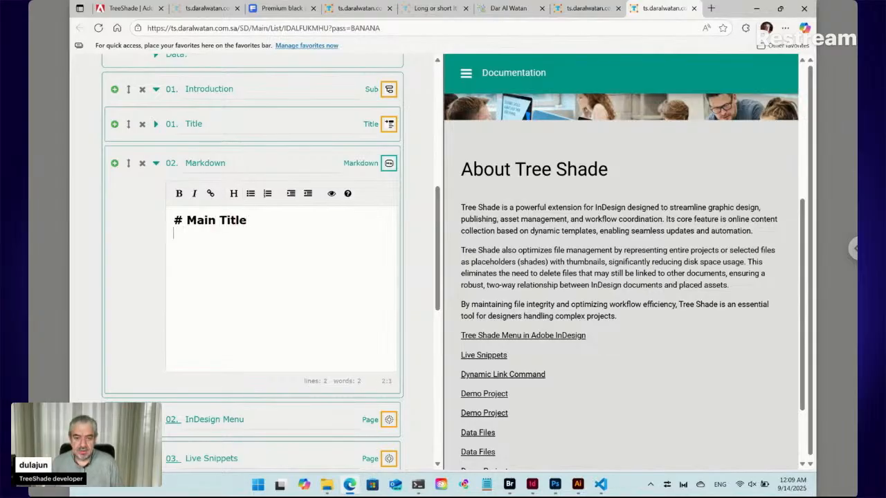
- Add a bulleted list with the entries "Item 1" and "Item2" below the Markdown heading
{"action": "left_click", "coordinate": [250, 194]}
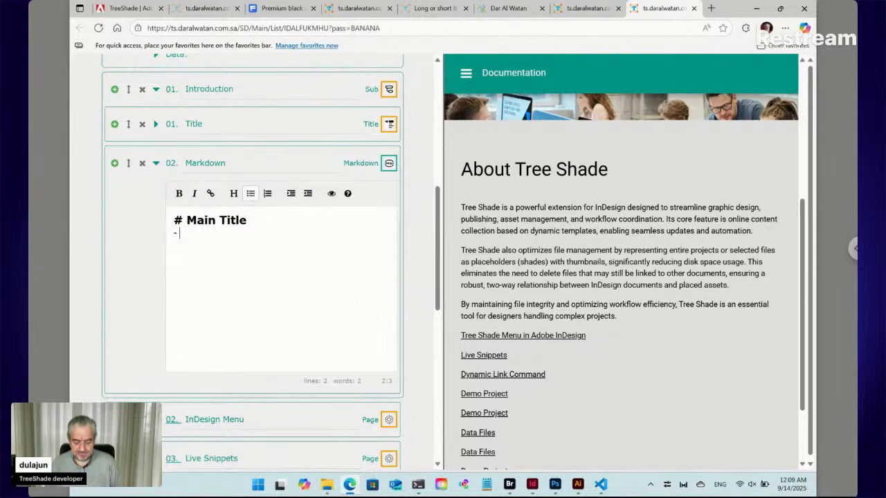
{"action": "type", "text": "Item 1 - I"}
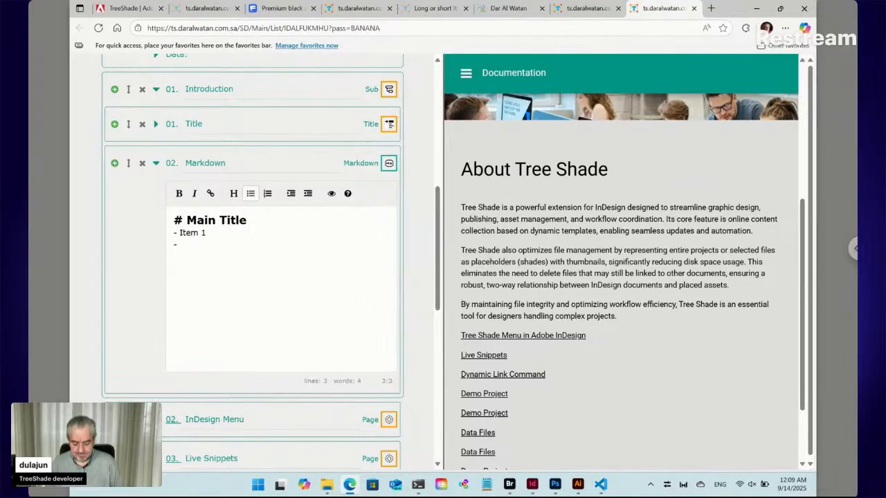
{"action": "type", "text": "tem2"}
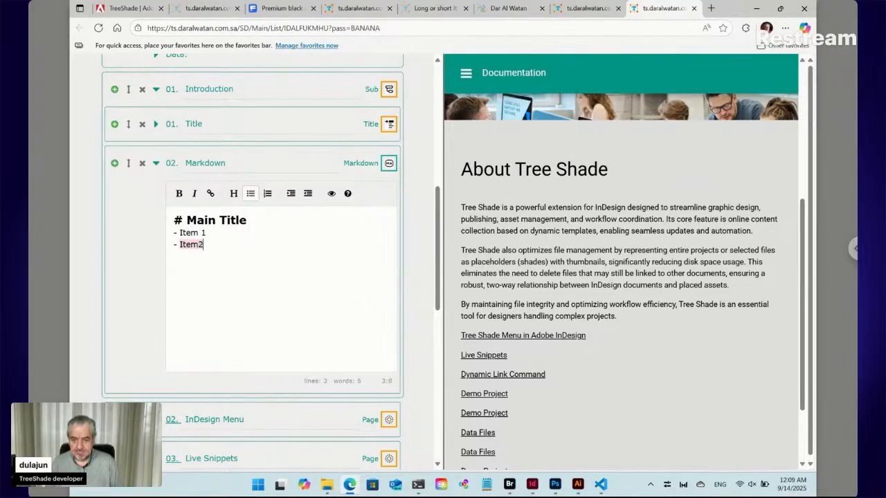
{"action": "key", "text": "Return"}
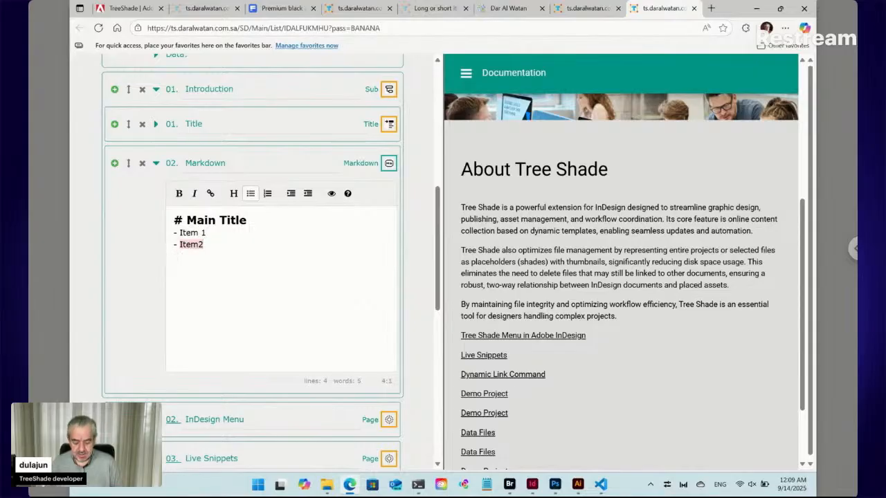
- Add the line "Some text *Italic* or with **bold**." below the bulleted list
{"action": "type", "text": "Some text"}
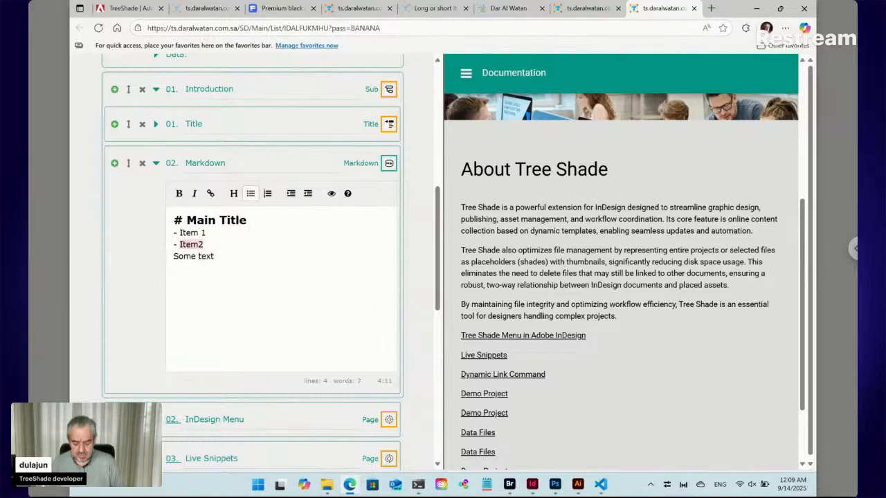
{"action": "type", "text": "*Italic"}
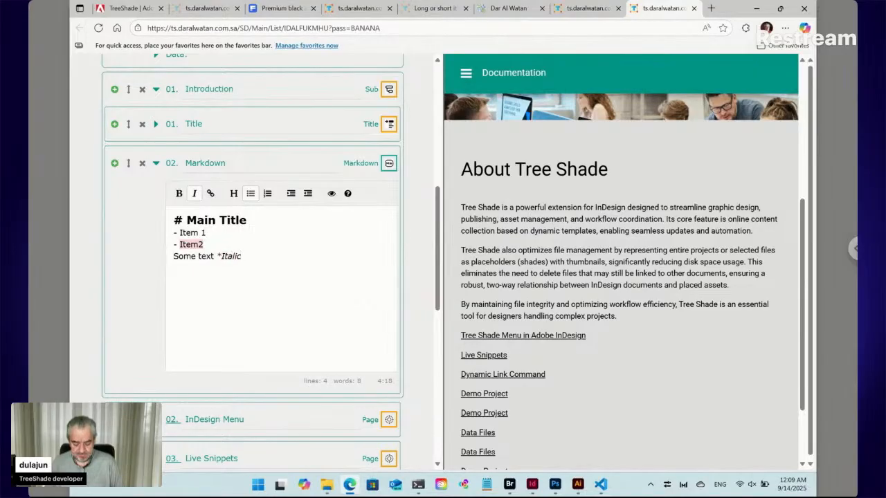
{"action": "type", "text": "* "}
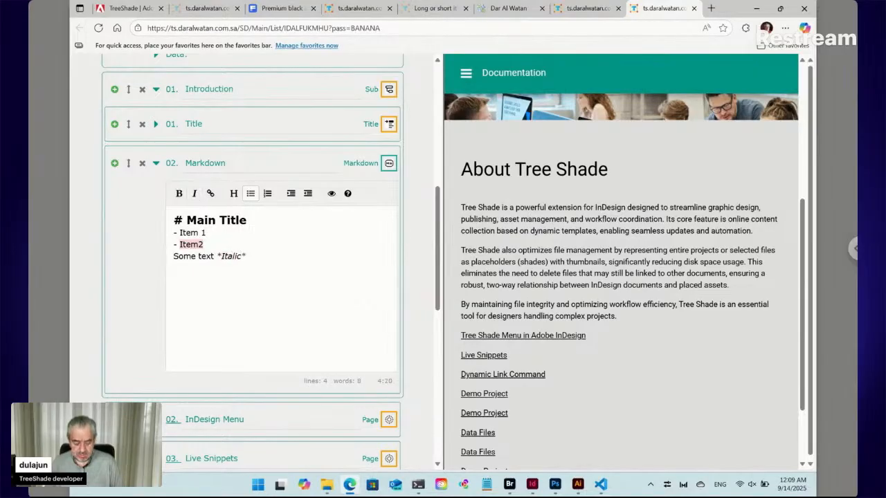
{"action": "type", "text": "or with **"}
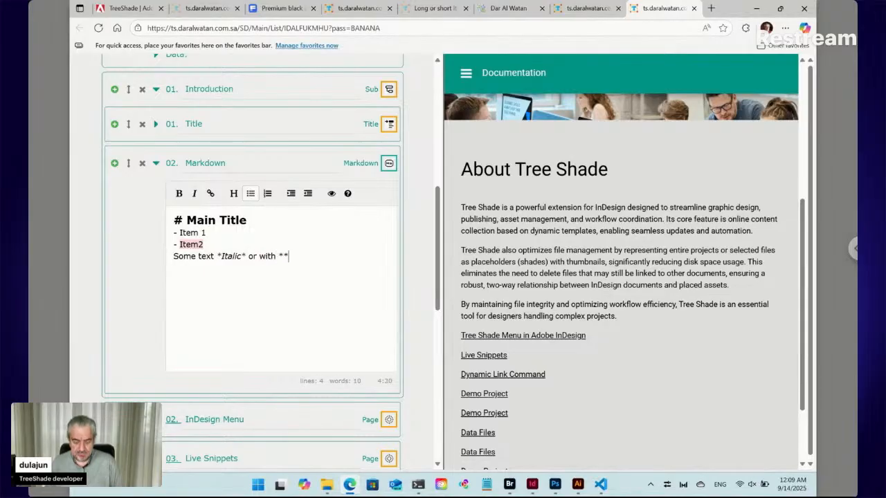
{"action": "type", "text": "bold"}
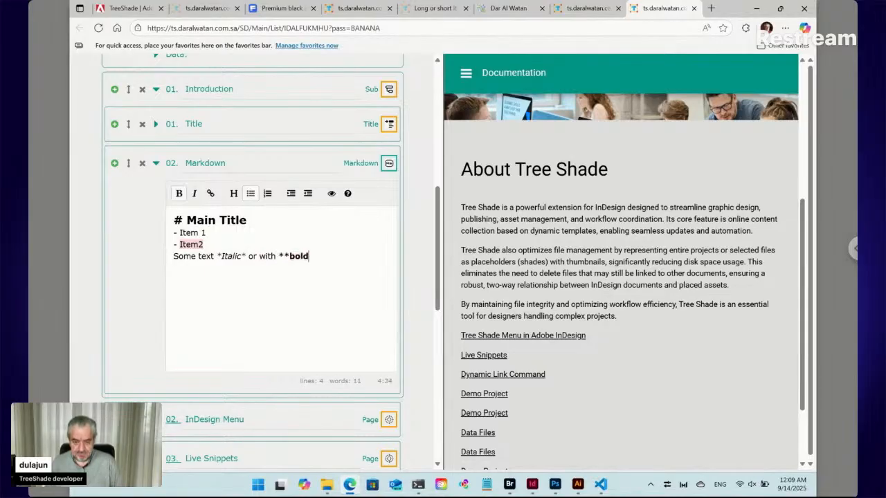
{"action": "type", "text": "**"}
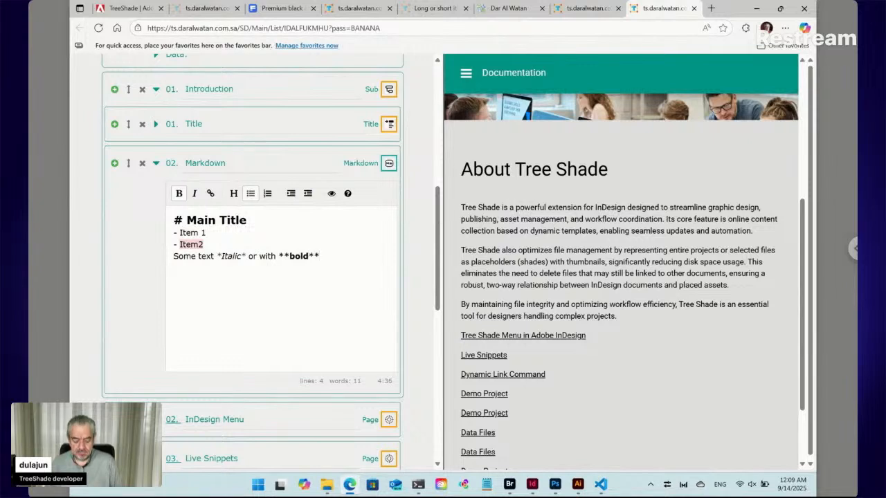
{"action": "type", "text": "."}
{"action": "key", "text": "Return"}
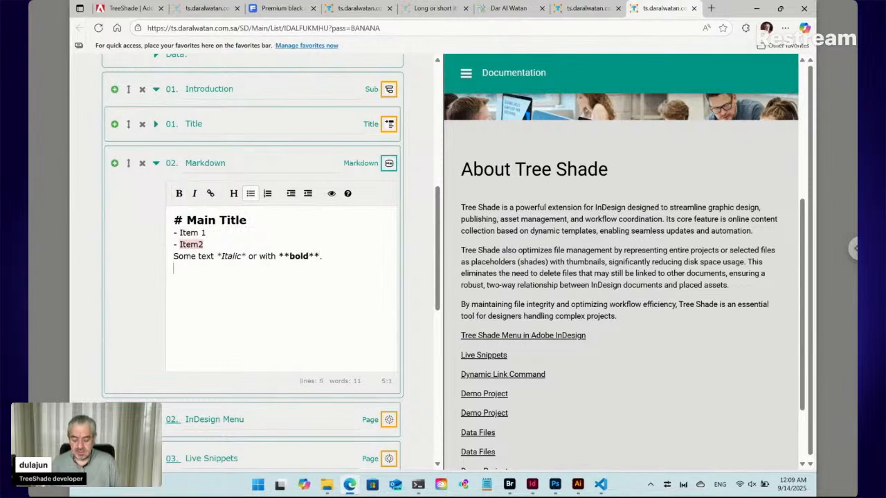
- Add the second-level heading "## Sub title." on a new line at the end of the Markdown text
{"action": "type", "text": "33"}
{"action": "key", "text": "BackSpace"}
{"action": "key", "text": "BackSpace"}
{"action": "key", "text": "BackSpace"}
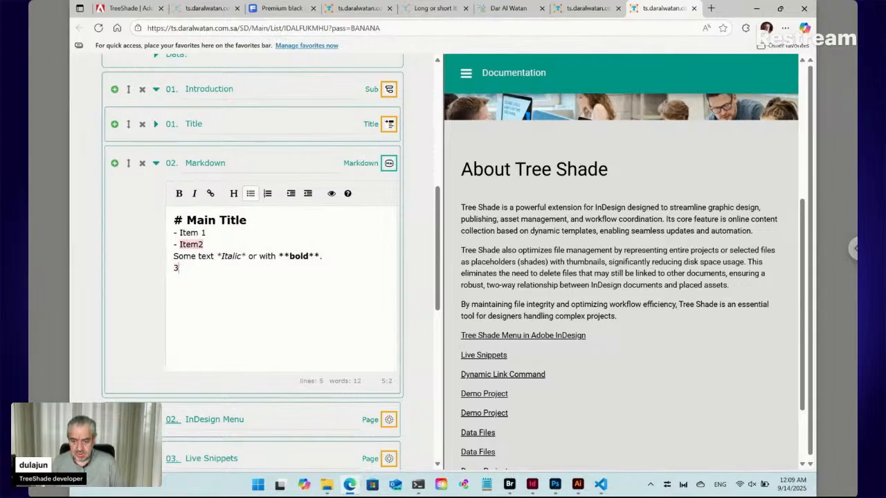
{"action": "type", "text": "##"}
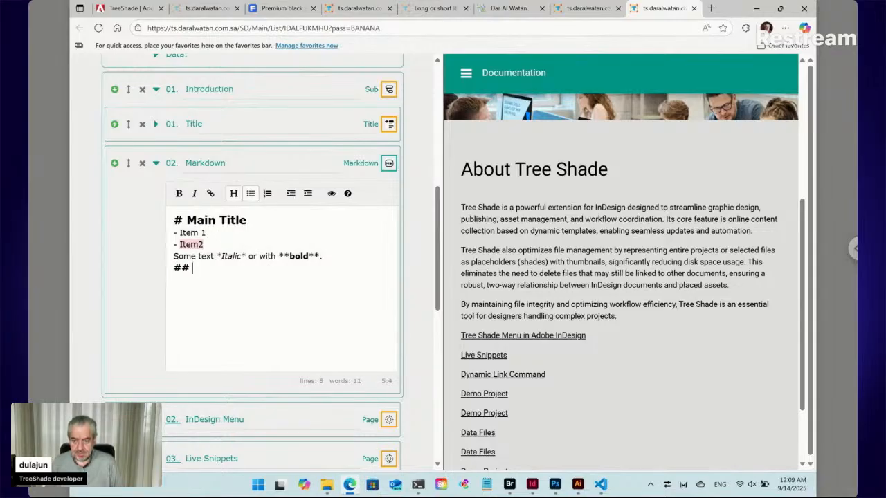
{"action": "type", "text": " Sub"}
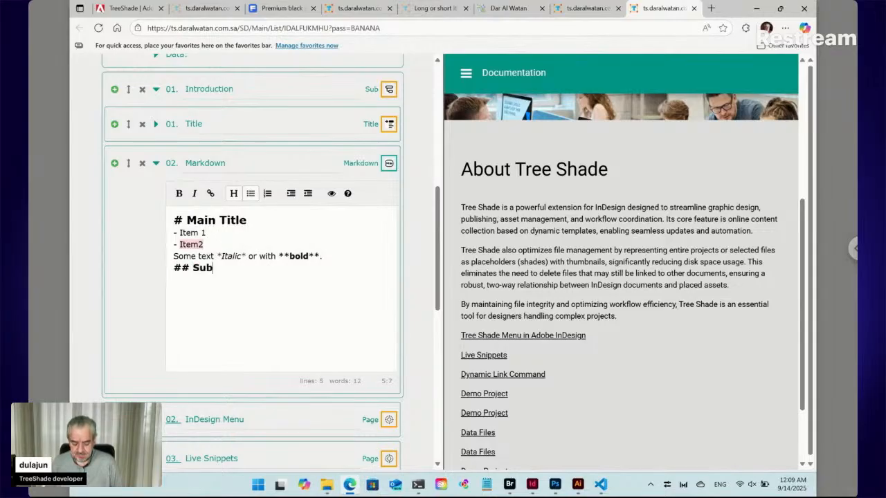
{"action": "type", "text": " title."}
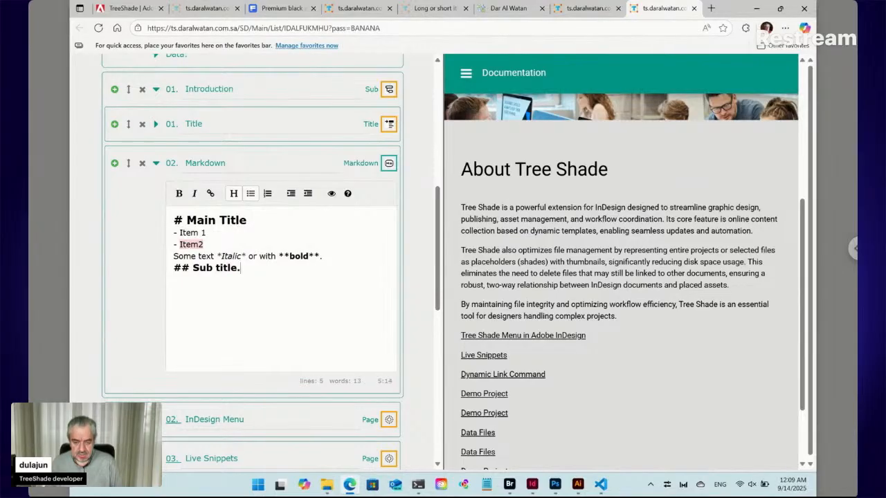
{"action": "mouse_move", "coordinate": [506, 346]}
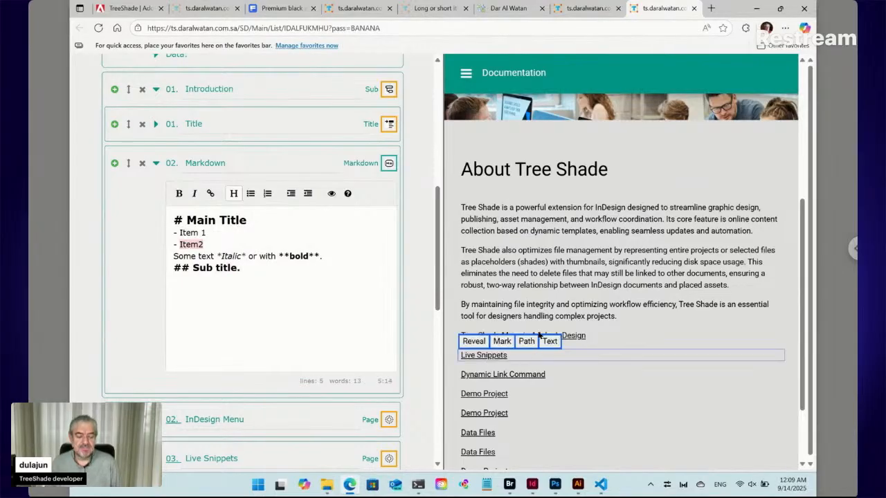
{"action": "mouse_move", "coordinate": [585, 274]}
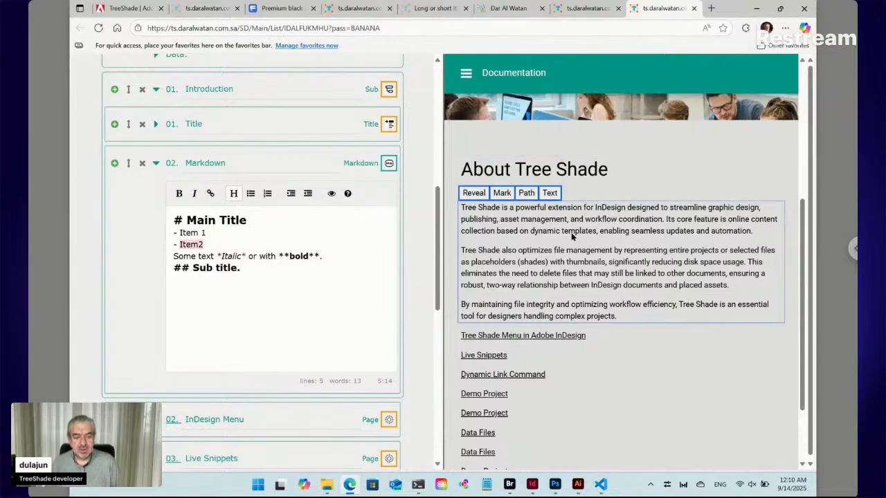
{"action": "mouse_move", "coordinate": [626, 171]}
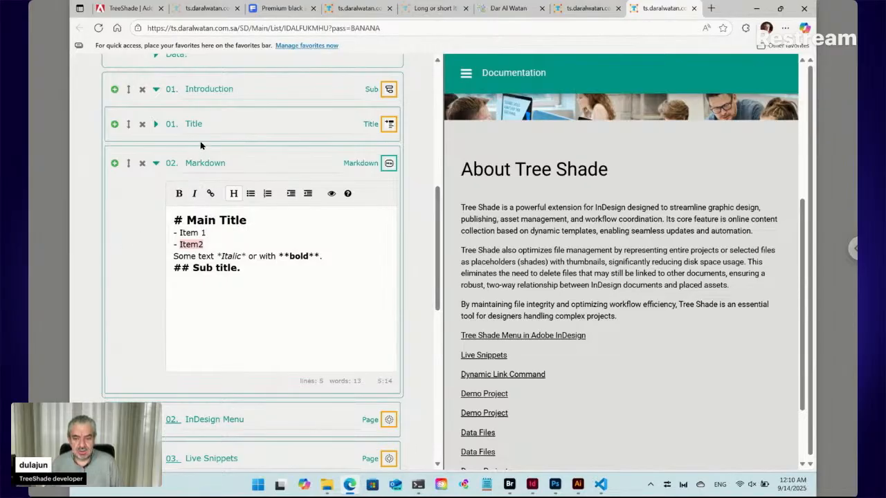
- Collapse nothing further and submit the edited Introduction content with its Markdown item through Update
{"action": "left_click", "coordinate": [218, 125]}
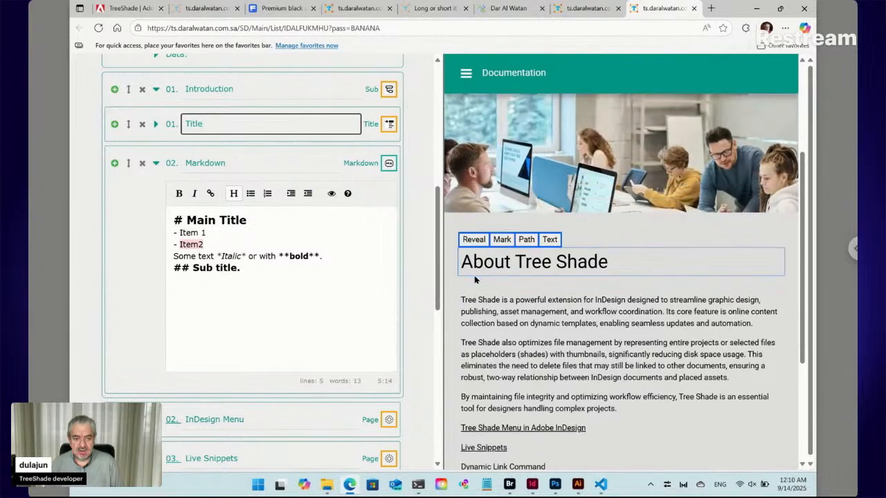
{"action": "left_click", "coordinate": [244, 268]}
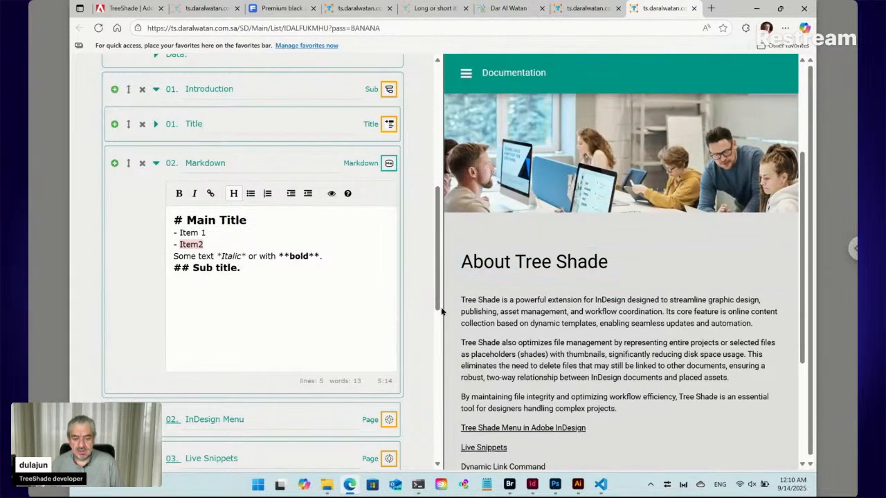
{"action": "scroll", "coordinate": [413, 311], "scroll_direction": "down", "scroll_amount": 5}
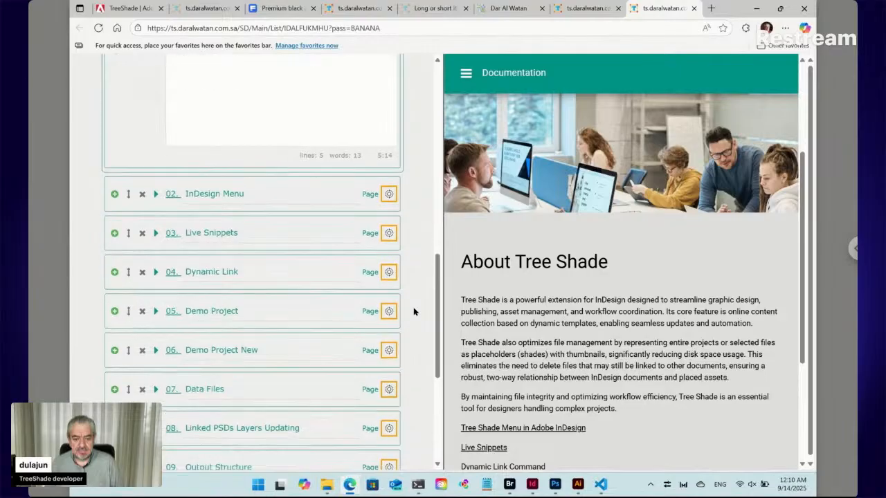
{"action": "scroll", "coordinate": [413, 311], "scroll_direction": "down", "scroll_amount": 3}
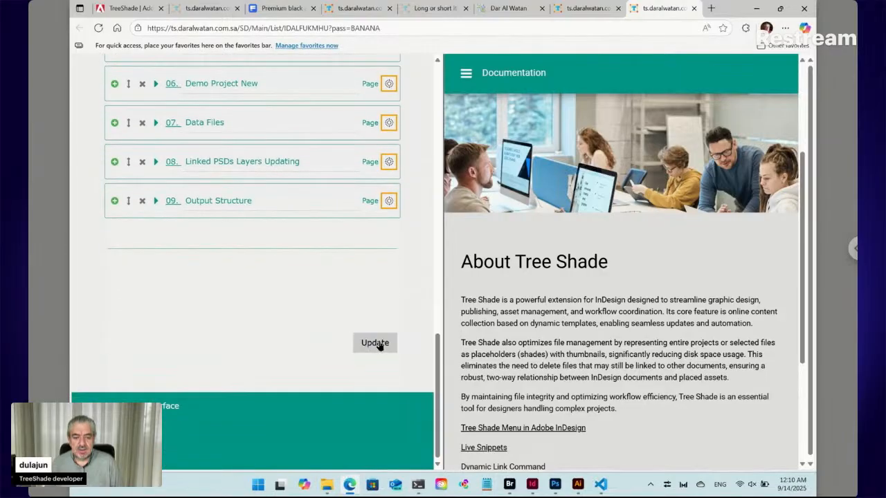
{"action": "left_click", "coordinate": [377, 344]}
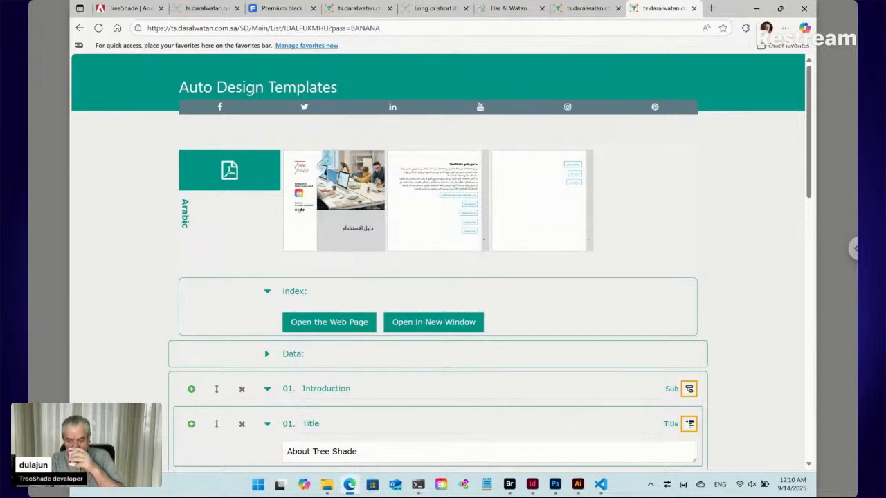
{"action": "key", "text": "alt+Tab"}
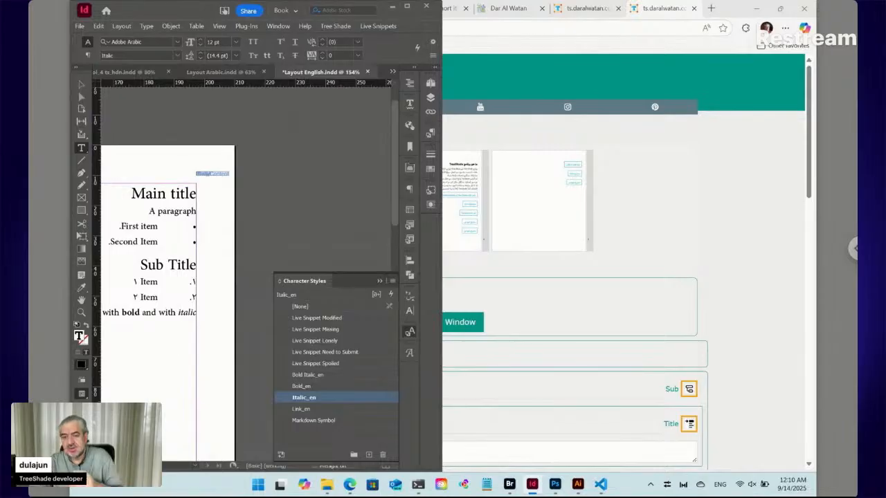
{"action": "key", "text": "ctrl+Tab"}
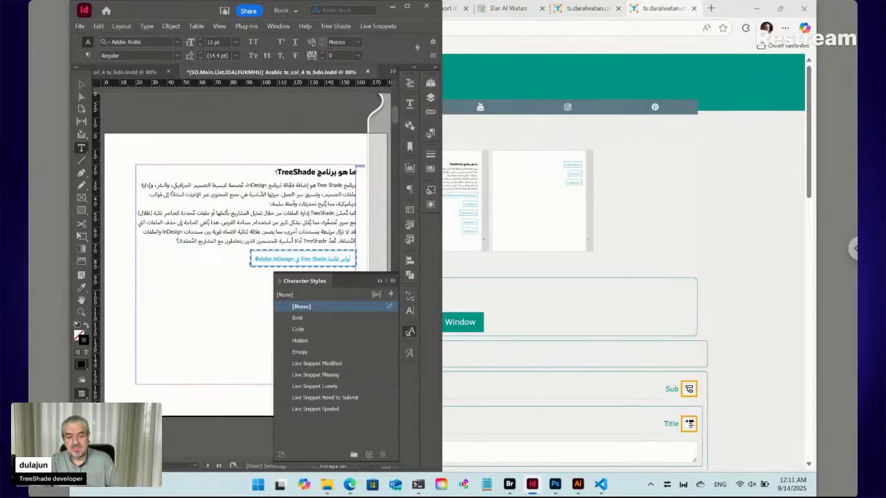
{"action": "key", "text": "ctrl+z"}
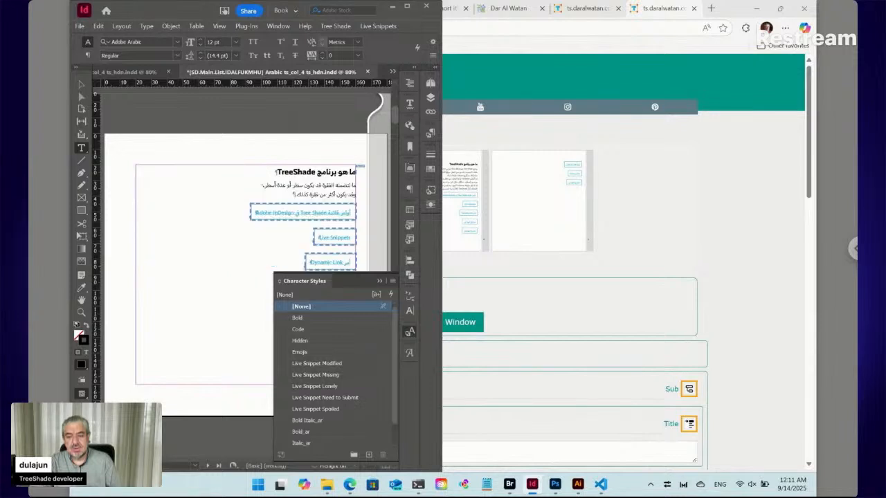
{"action": "key", "text": "ctrl+shift+Tab"}
{"action": "key", "text": "ctrl+shift+Tab"}
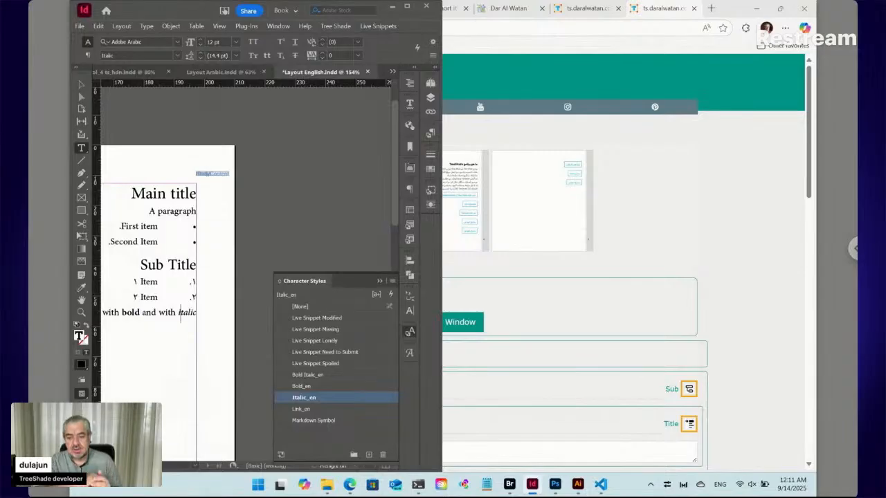
{"action": "key", "text": "alt+Tab"}
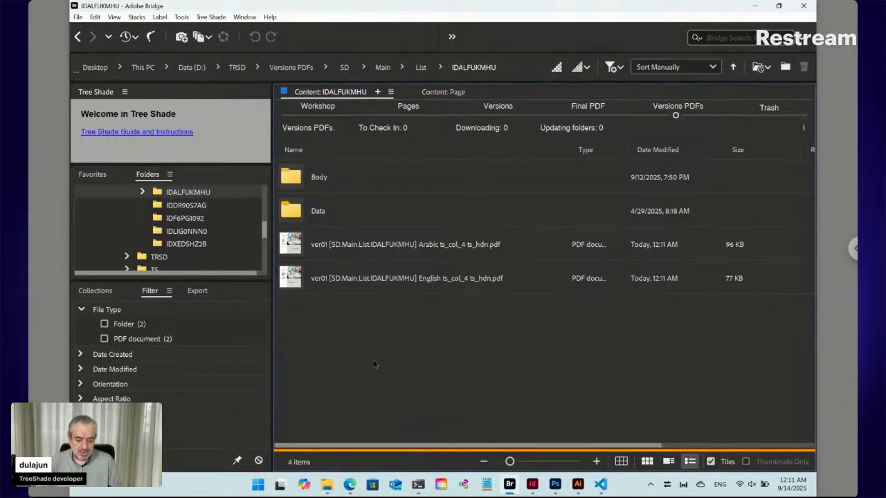
- Switch to the browser, reload the Auto Design Templates page, and inspect the English PDF's second page in an enlarged preview
{"action": "left_click", "coordinate": [350, 487]}
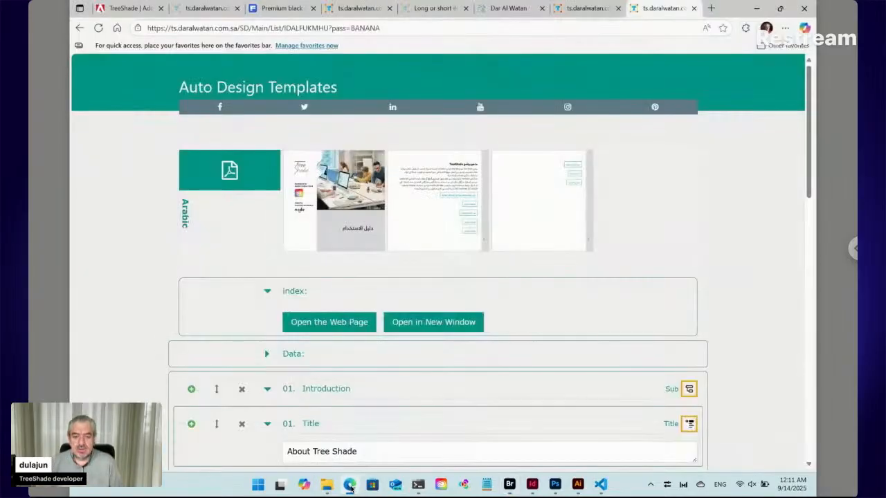
{"action": "left_click", "coordinate": [99, 29]}
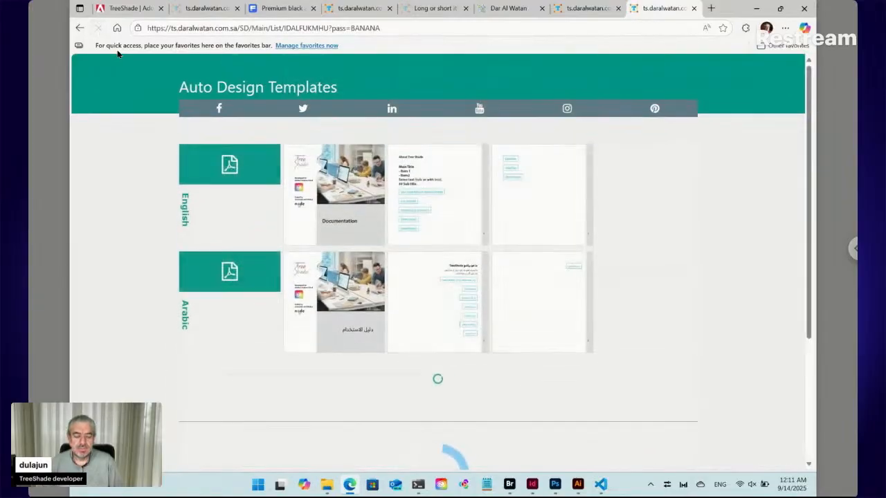
{"action": "left_click", "coordinate": [414, 187]}
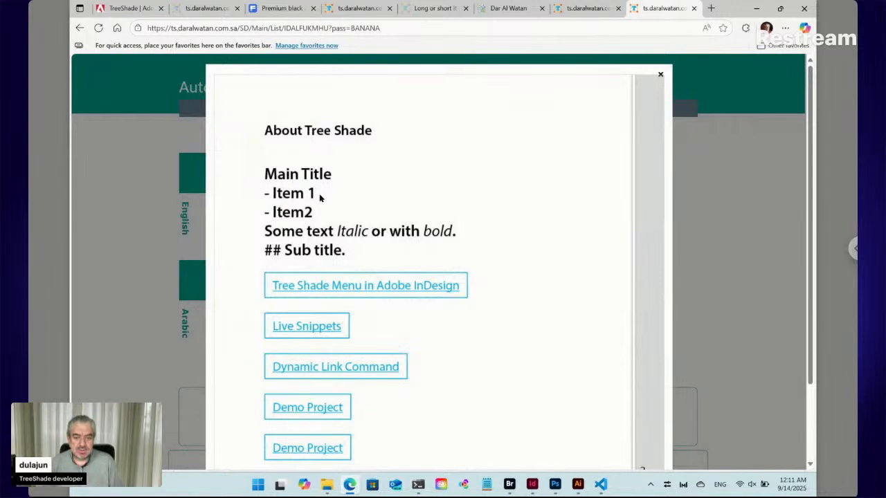
{"action": "left_click", "coordinate": [661, 75]}
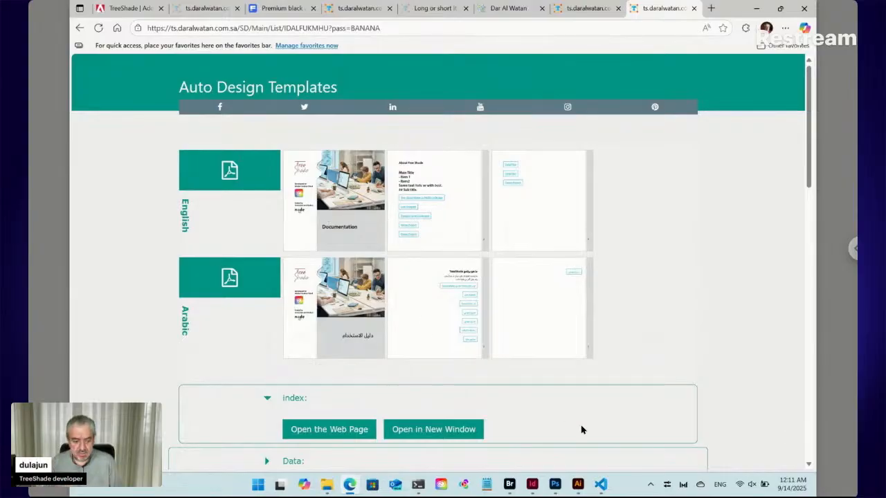
- Switch to Bridge, open the Body folder of IDALFUKMHU, and look through its folders and text files in the Workshop
{"action": "left_click", "coordinate": [510, 486]}
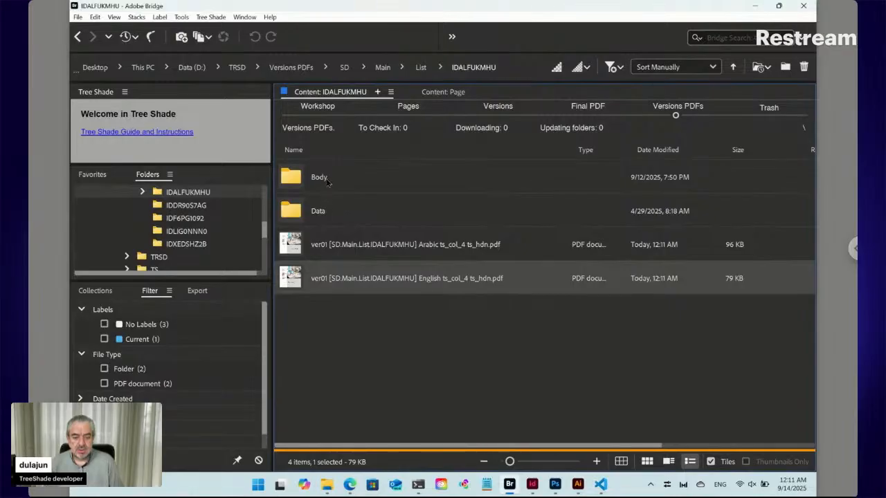
{"action": "double_click", "coordinate": [303, 181]}
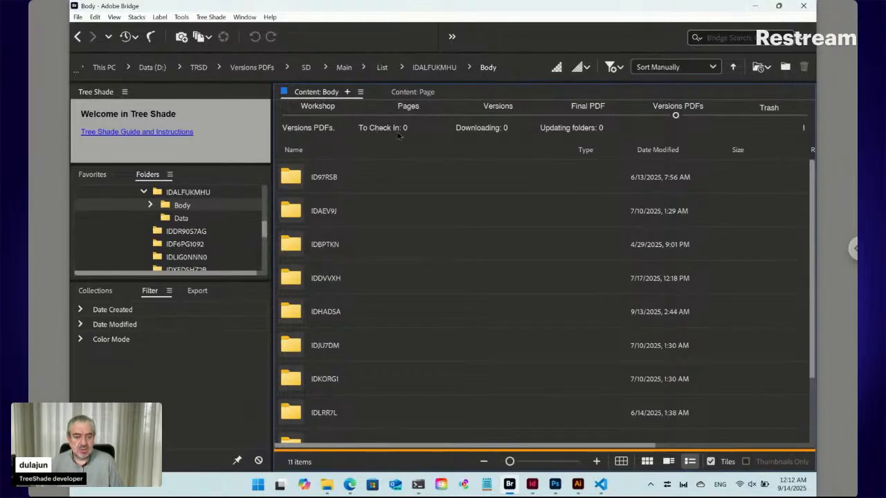
{"action": "left_click", "coordinate": [319, 118]}
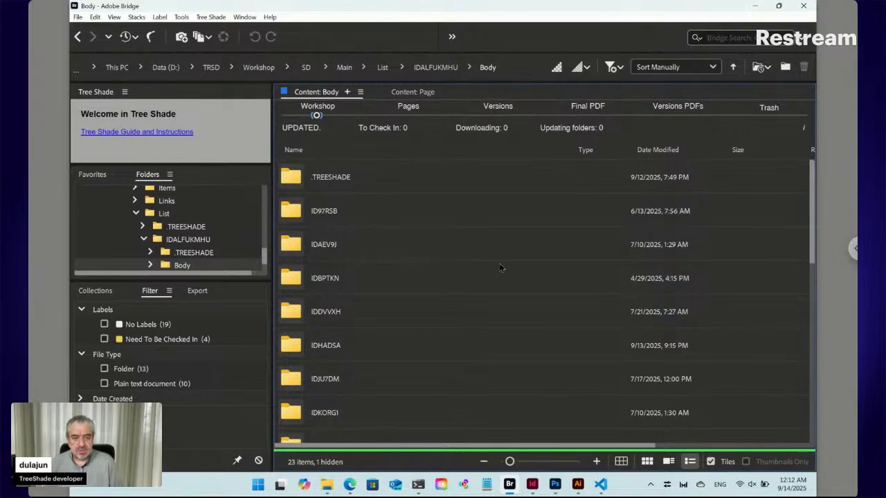
{"action": "left_click_drag", "start_coordinate": [813, 241], "coordinate": [796, 393]}
{"action": "scroll", "coordinate": [796, 398], "scroll_direction": "down", "scroll_amount": 2}
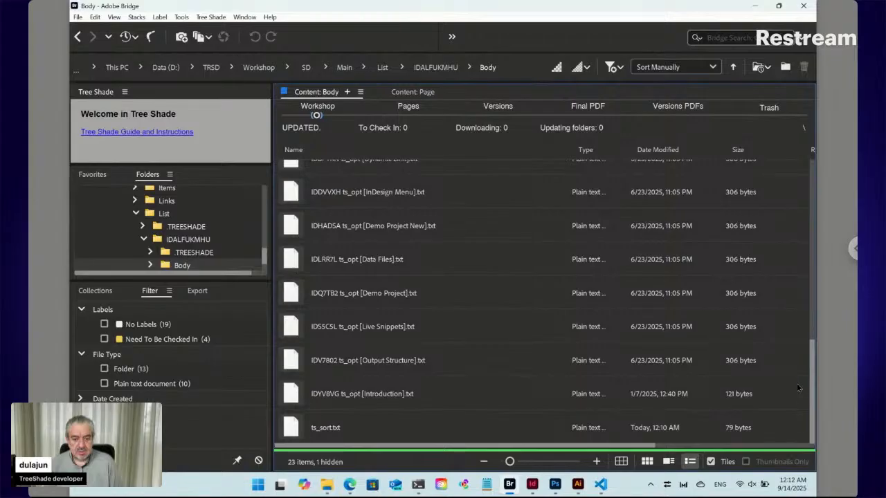
{"action": "scroll", "coordinate": [797, 394], "scroll_direction": "up", "scroll_amount": 5}
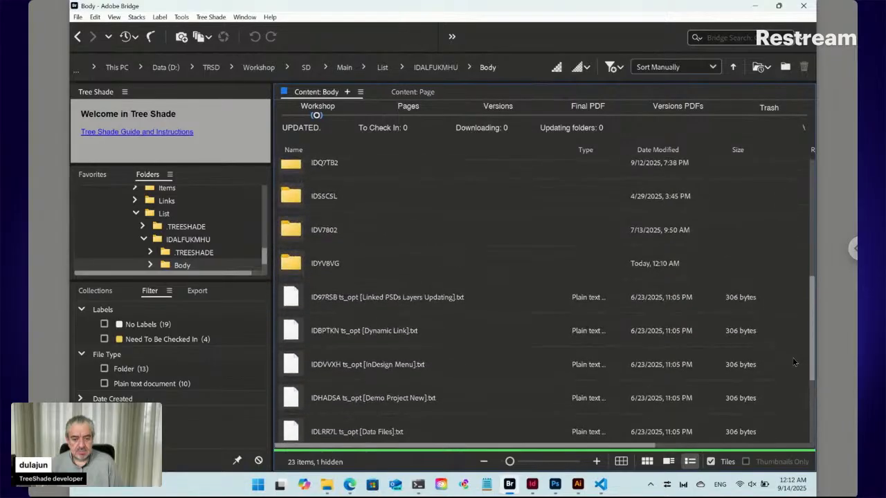
- Switch back to the browser and open the web page beside the editor to view the rendered Markdown text
{"action": "left_click", "coordinate": [350, 486]}
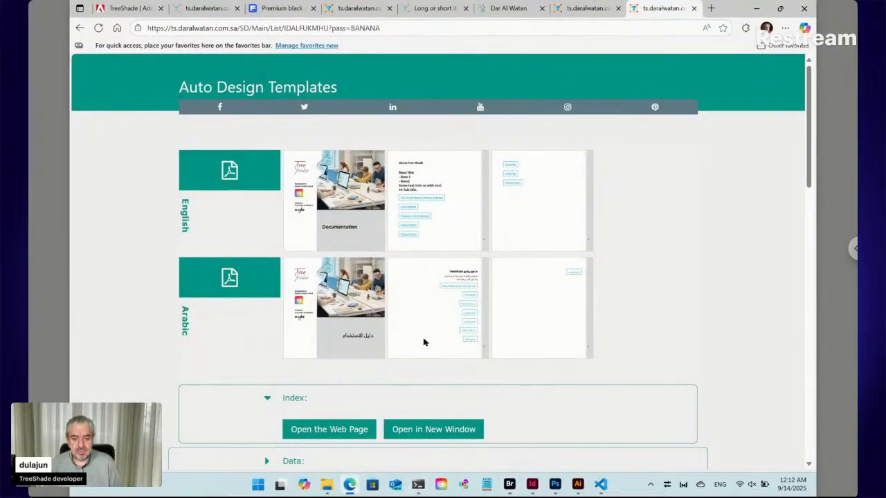
{"action": "scroll", "coordinate": [424, 342], "scroll_direction": "down", "scroll_amount": 3}
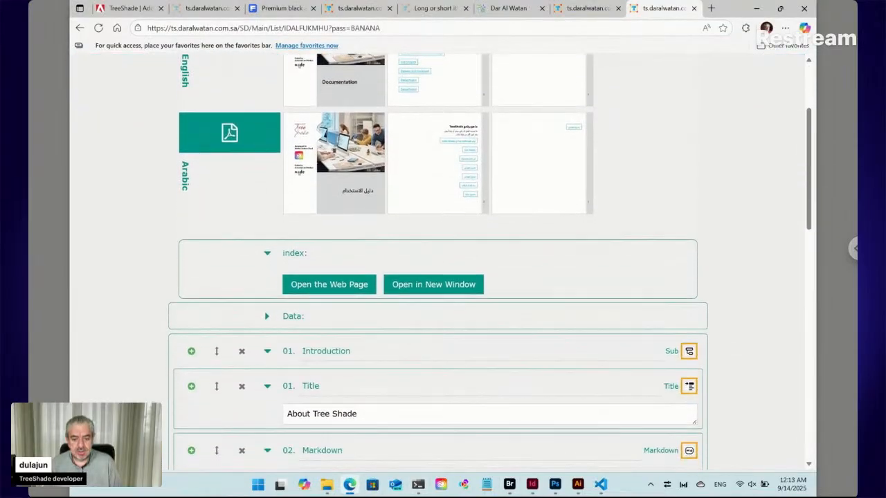
{"action": "left_click", "coordinate": [316, 285]}
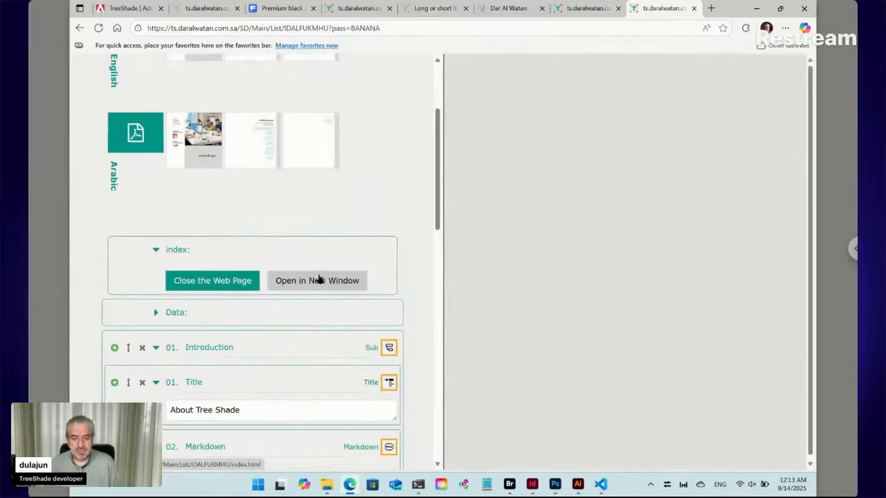
{"action": "scroll", "coordinate": [334, 335], "scroll_direction": "down", "scroll_amount": 3}
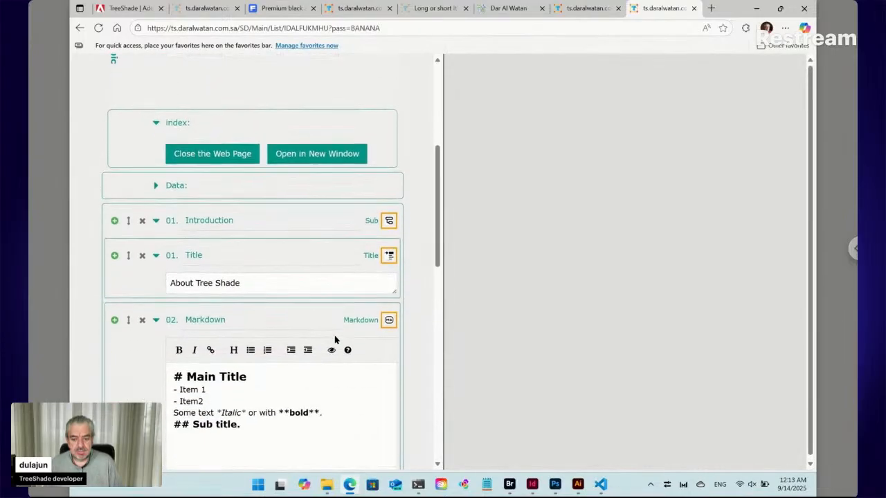
{"action": "left_click", "coordinate": [215, 364]}
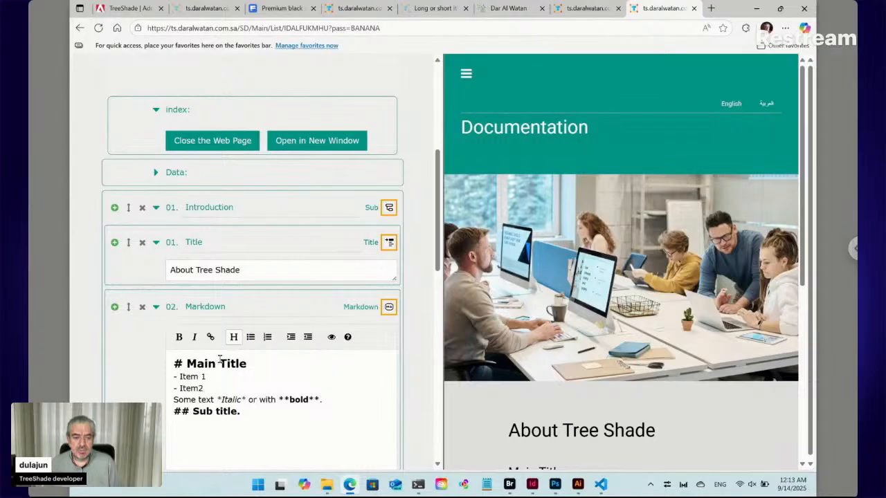
{"action": "scroll", "coordinate": [556, 335], "scroll_direction": "down", "scroll_amount": 2}
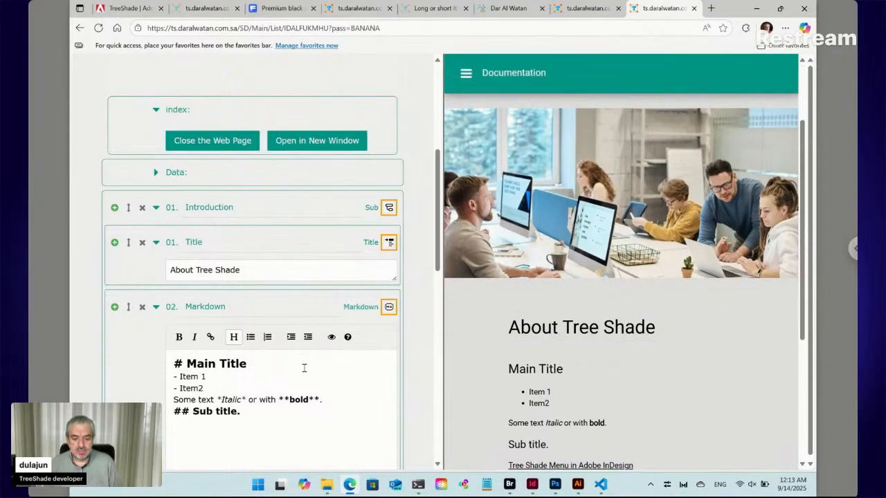
- Reveal the web page's Markdown block in the editor and copy that block's path
{"action": "mouse_move", "coordinate": [536, 370]}
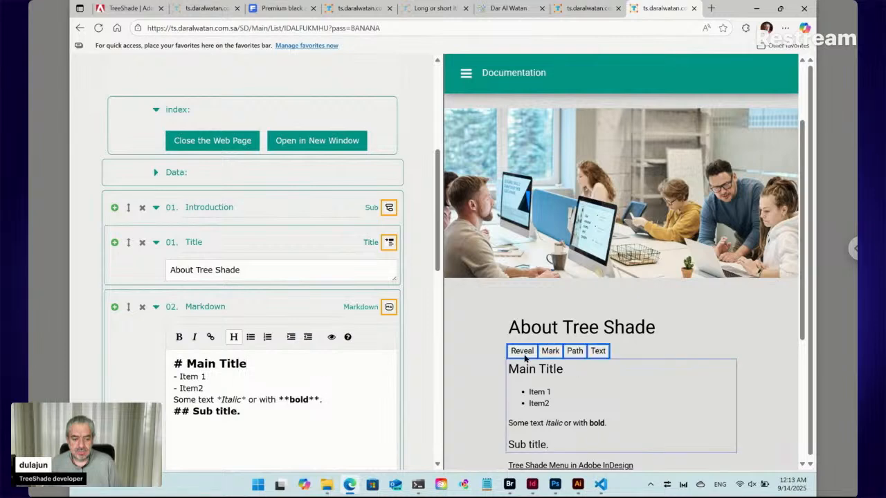
{"action": "left_click", "coordinate": [524, 353]}
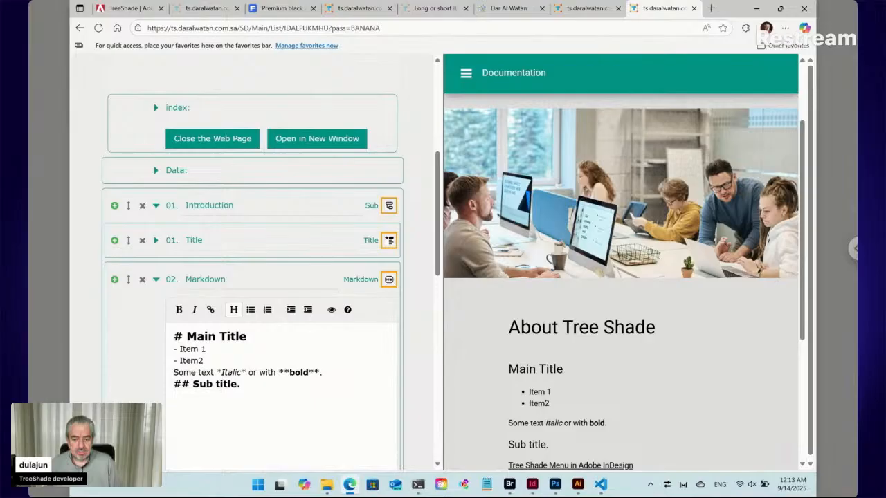
{"action": "mouse_move", "coordinate": [571, 380]}
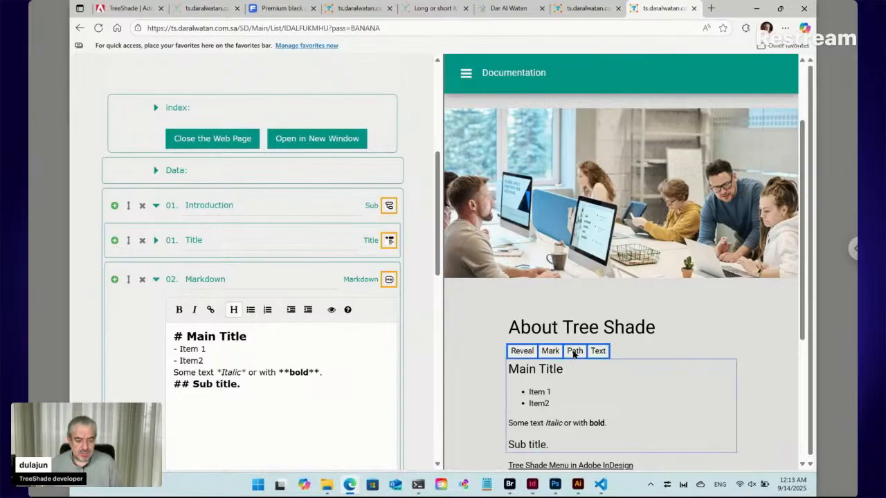
{"action": "left_click", "coordinate": [574, 351]}
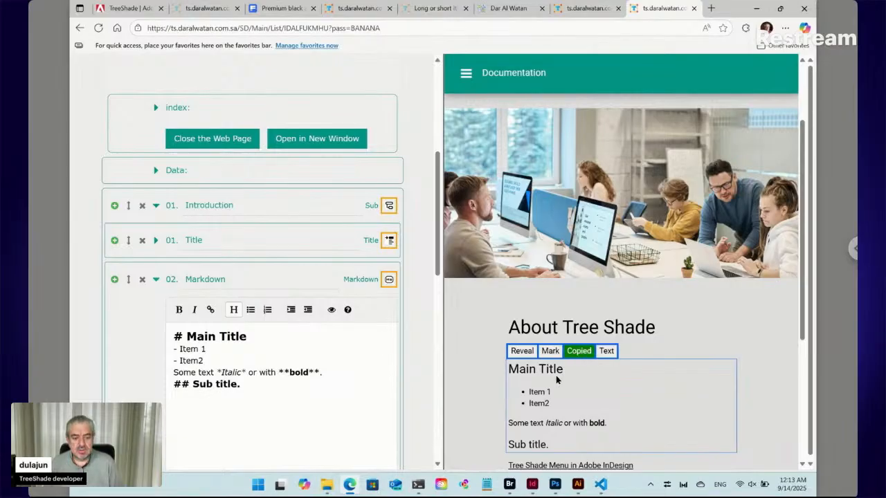
- Switch to Bridge, paste the copied block path into the folder path to read it, then restore the Body location and check its subfolders
{"action": "left_click", "coordinate": [510, 484]}
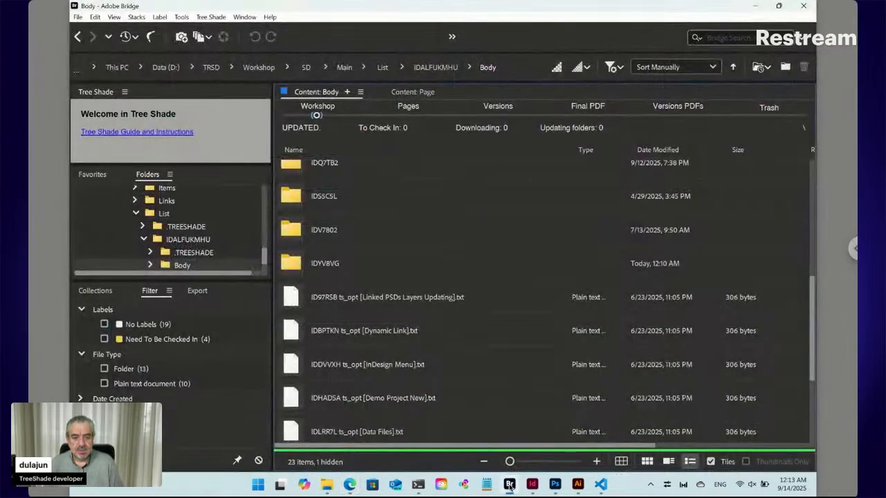
{"action": "left_click", "coordinate": [513, 67]}
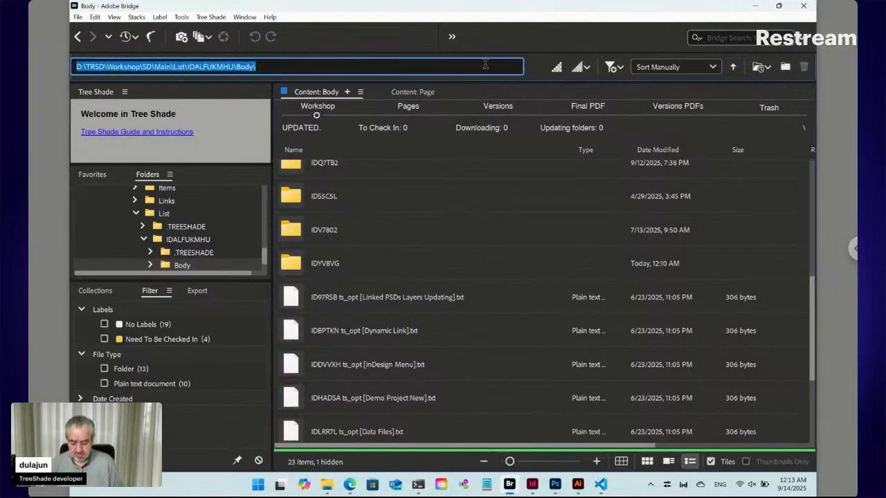
{"action": "key", "text": "ctrl+v"}
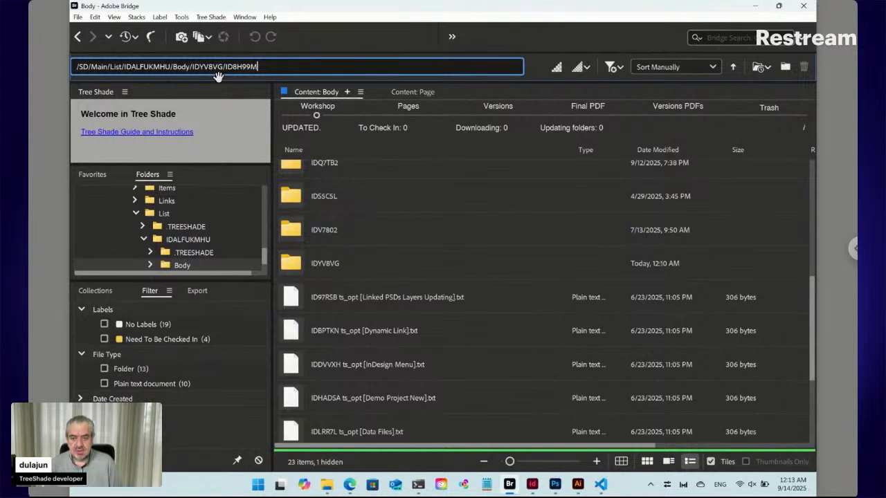
{"action": "key", "text": "Escape"}
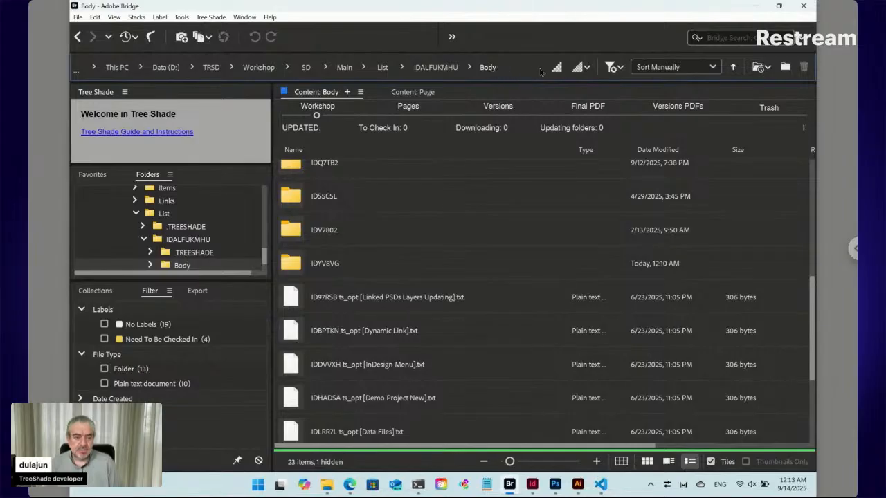
{"action": "left_click", "coordinate": [508, 68]}
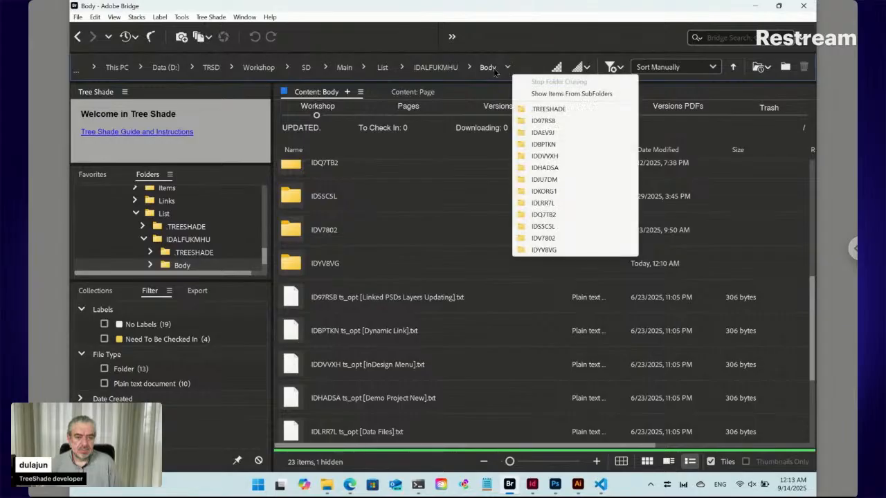
{"action": "left_click", "coordinate": [536, 68]}
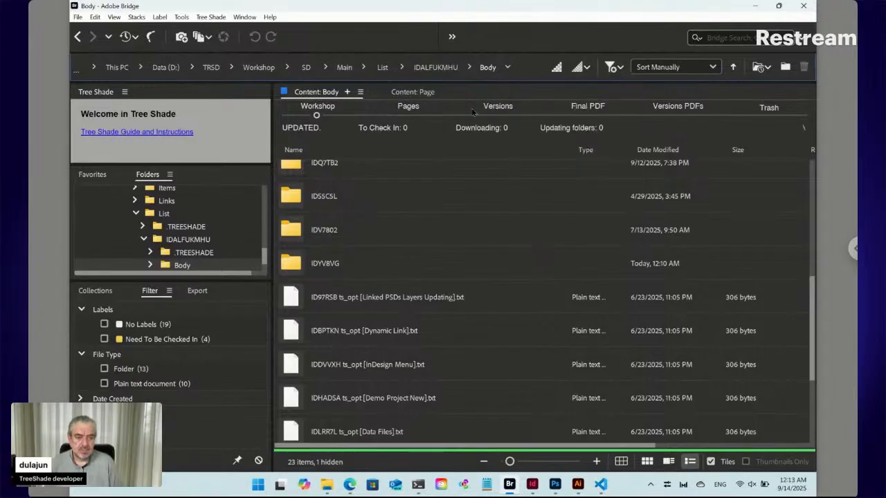
- Open the IDYV8VG folder inside Body and select its ID8H99M subfolder
{"action": "left_click", "coordinate": [344, 264]}
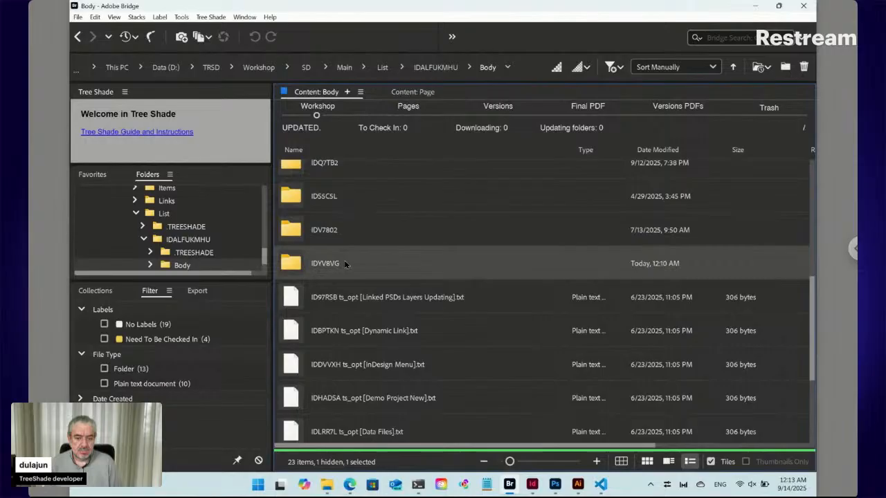
{"action": "double_click", "coordinate": [293, 264]}
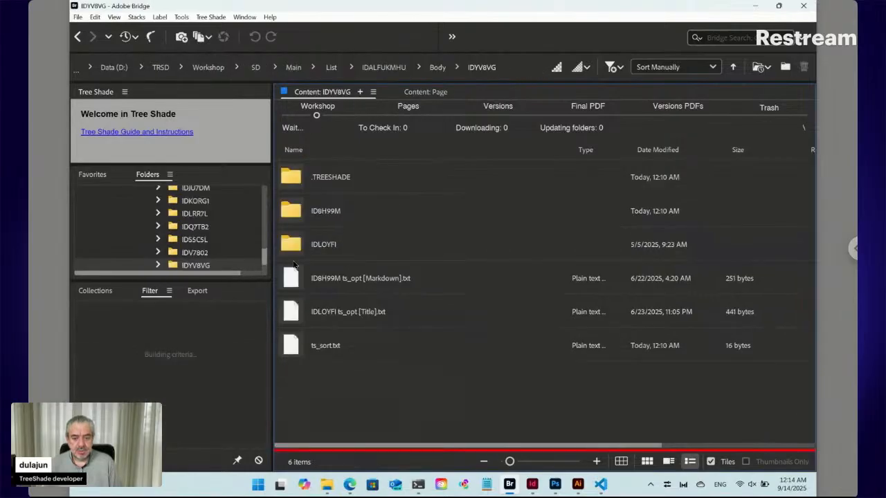
{"action": "left_click", "coordinate": [329, 216]}
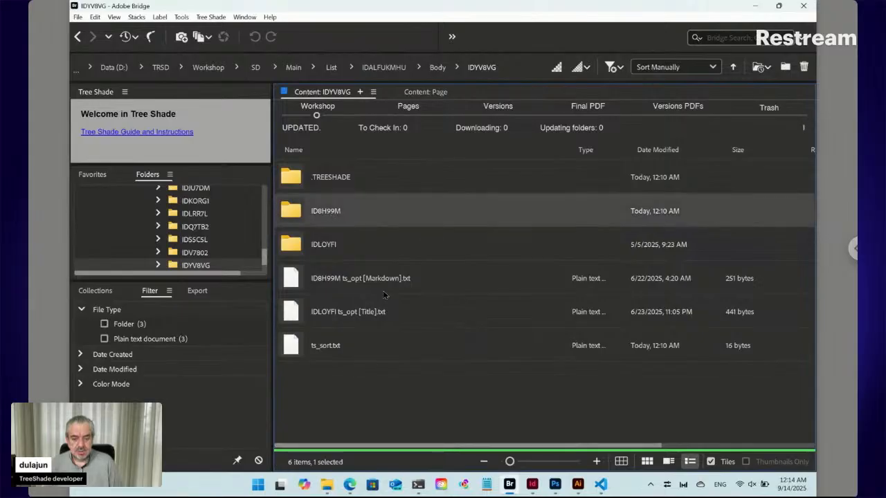
- Open the content of ID8H99M ts_opt [Markdown].txt for editing, without opening its paired folder
{"action": "left_click", "coordinate": [307, 281]}
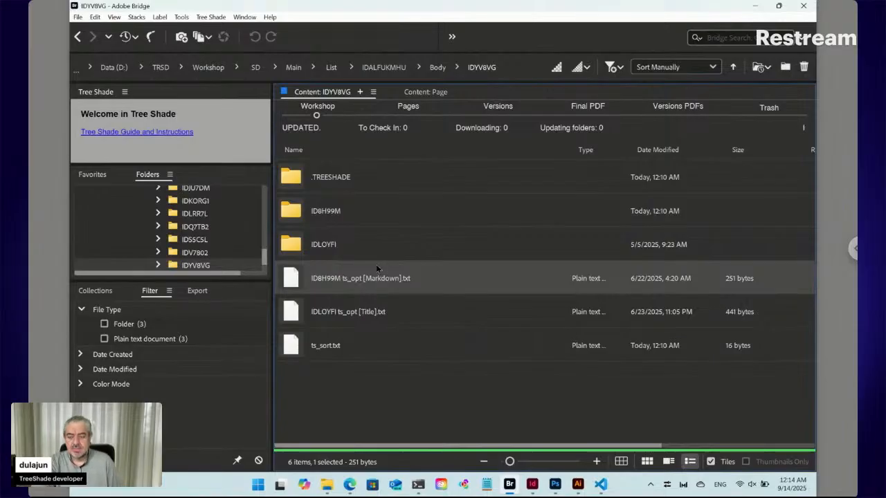
{"action": "double_click", "coordinate": [294, 279]}
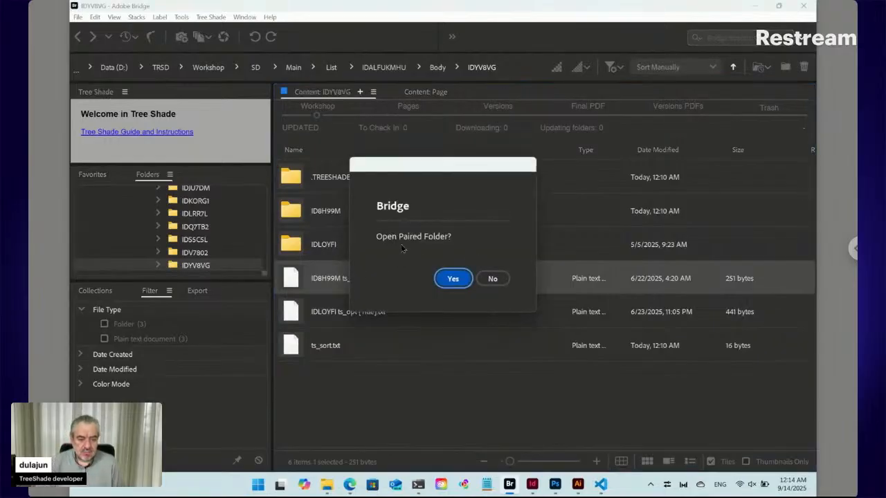
{"action": "left_click", "coordinate": [492, 278]}
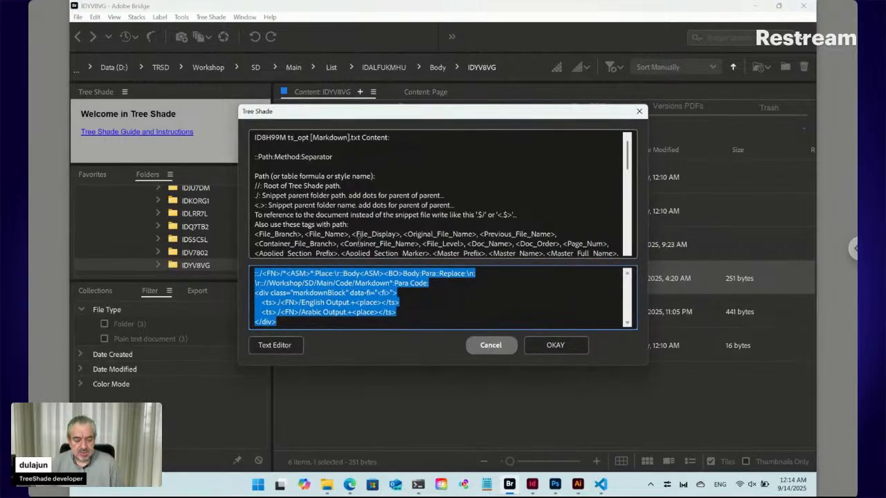
- Insert ":-" and a line break after "Place:\r" in the snippet text
{"action": "left_click", "coordinate": [453, 275]}
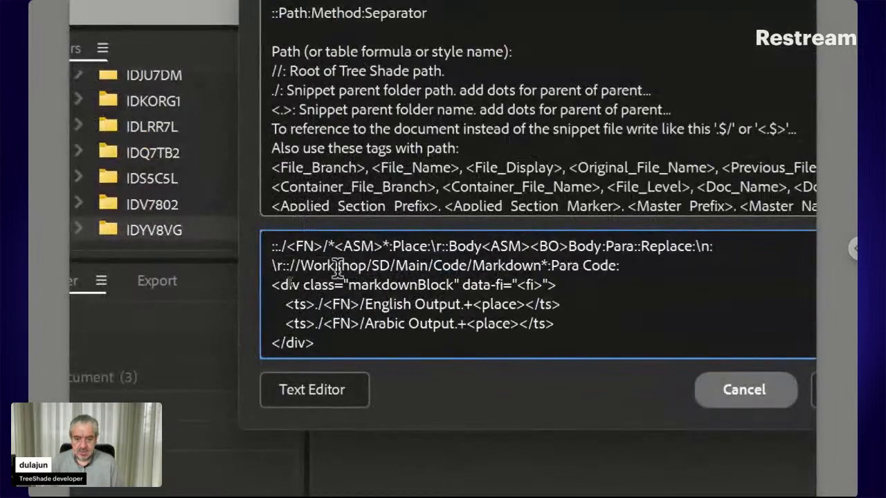
{"action": "left_click", "coordinate": [344, 246]}
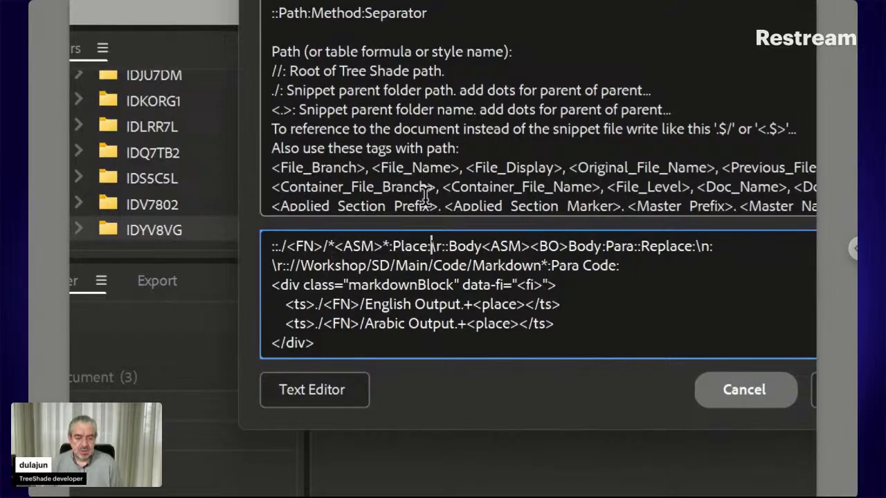
{"action": "key", "text": "Right"}
{"action": "key", "text": "Right"}
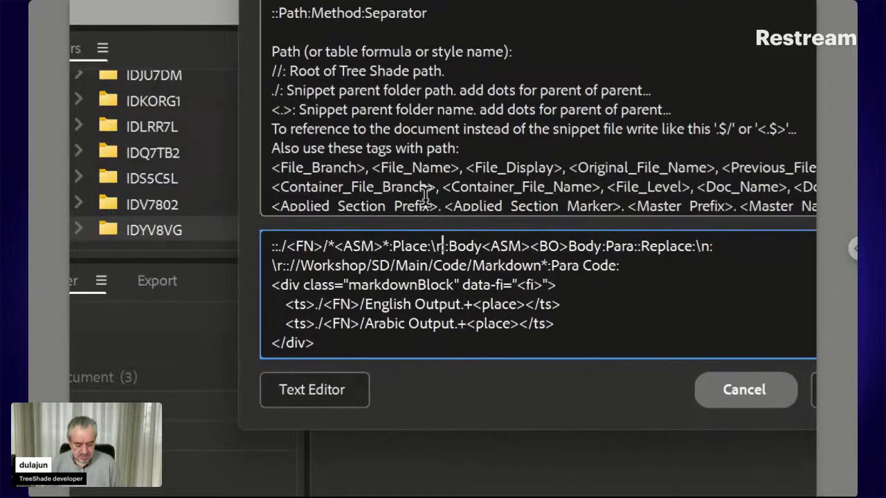
{"action": "type", "text": ":-"}
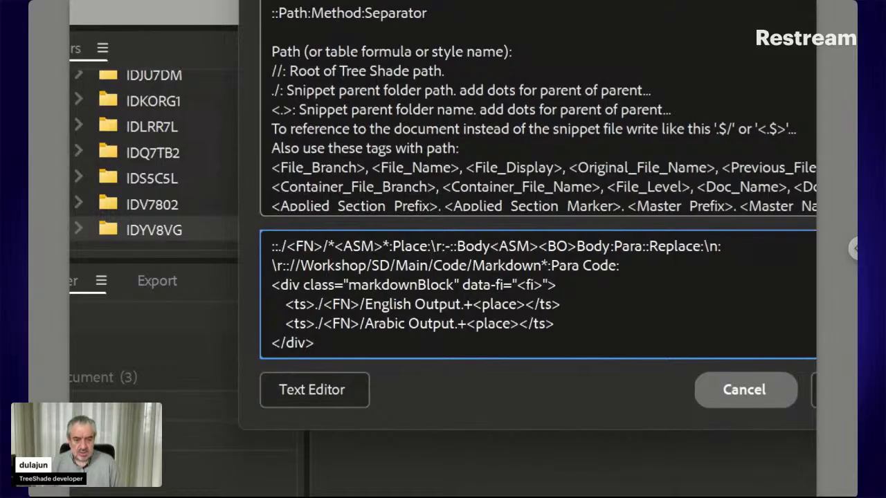
{"action": "key", "text": "Return"}
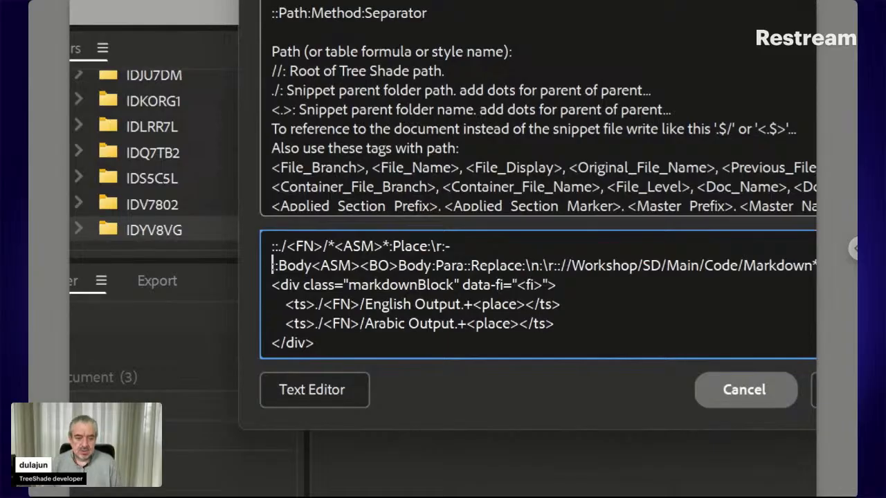
- Highlight the whole Place instruction in the snippet text, then only its "\r" separator
{"action": "left_click_drag", "start_coordinate": [449, 245], "coordinate": [269, 241]}
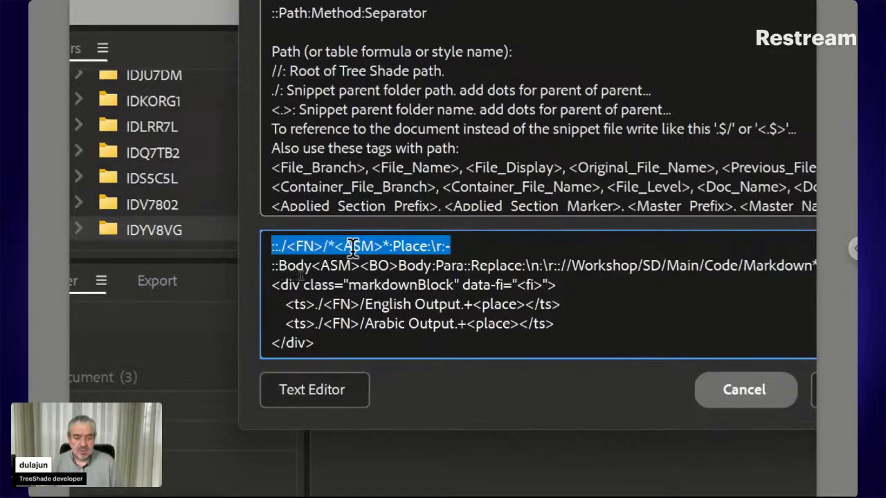
{"action": "left_click", "coordinate": [438, 246]}
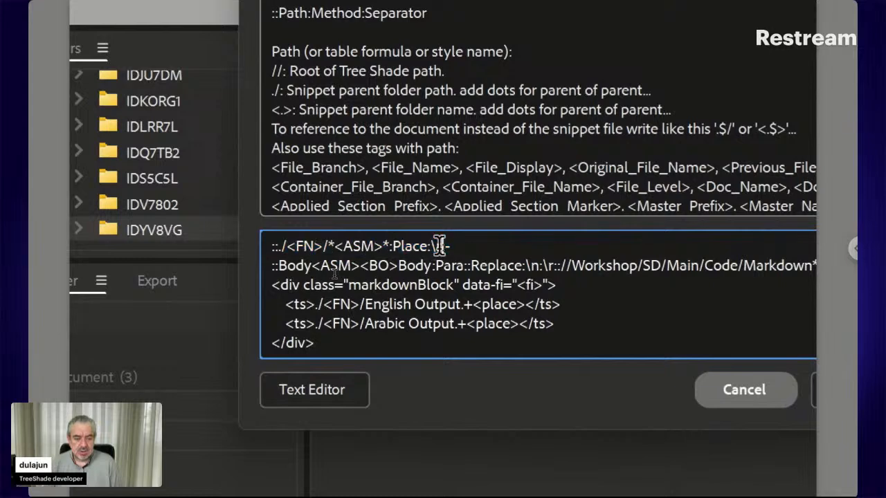
{"action": "left_click_drag", "start_coordinate": [430, 245], "coordinate": [443, 245]}
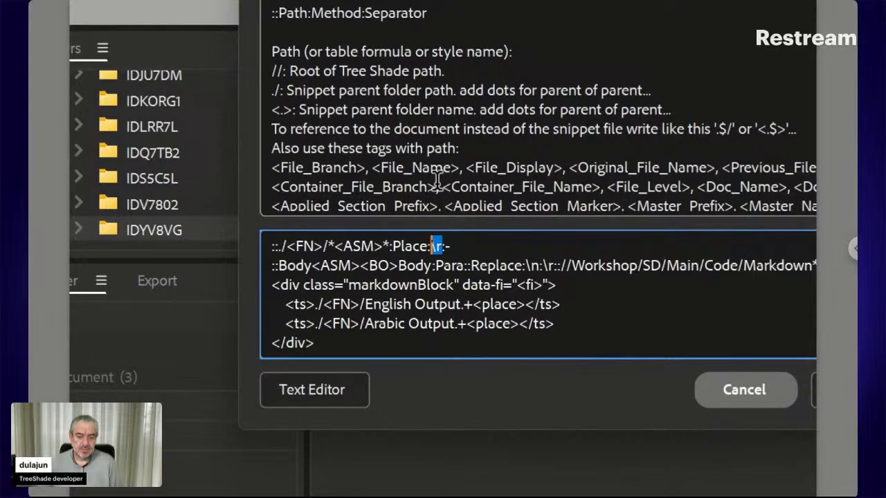
- Insert "-" and a line break after "Body:Para:" in the snippet's second line
{"action": "left_click", "coordinate": [340, 265]}
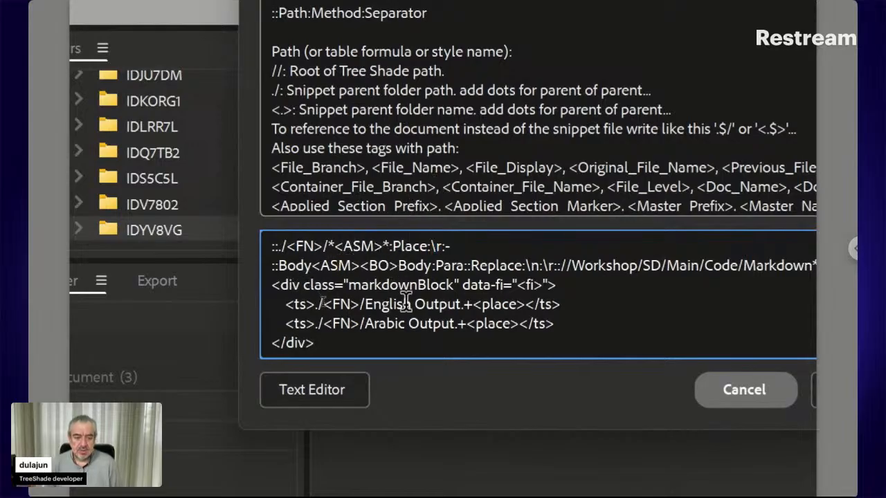
{"action": "key", "text": "Right"}
{"action": "key", "text": "Right"}
{"action": "key", "text": "Right"}
{"action": "key", "text": "Right"}
{"action": "key", "text": "Right"}
{"action": "key", "text": "Right"}
{"action": "key", "text": "Right"}
{"action": "key", "text": "Right"}
{"action": "key", "text": "Right"}
{"action": "key", "text": "Right"}
{"action": "key", "text": "shift+Right"}
{"action": "key", "text": "shift+Right"}
{"action": "key", "text": "shift+Right"}
{"action": "key", "text": "shift+Right"}
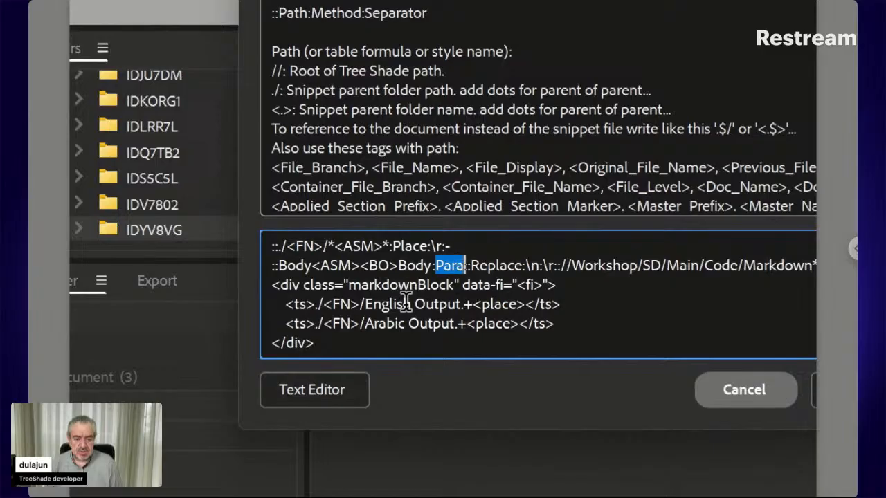
{"action": "key", "text": "Right"}
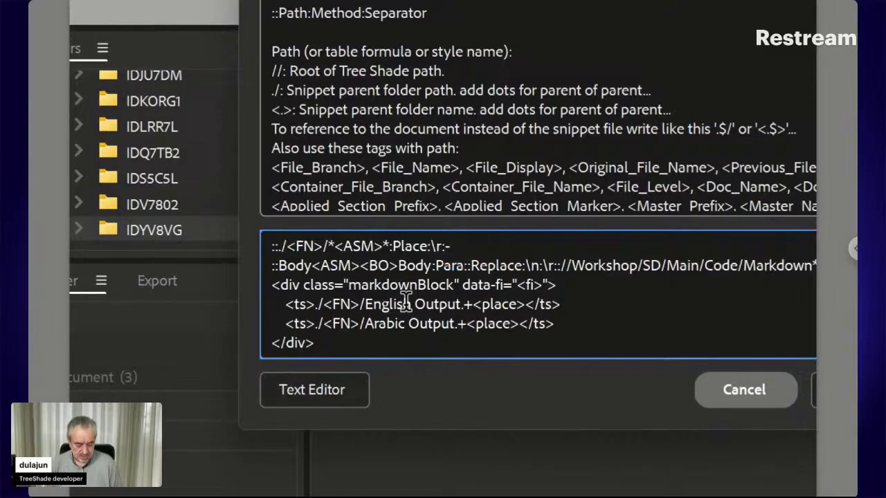
{"action": "key", "text": "Right"}
{"action": "type", "text": "-"}
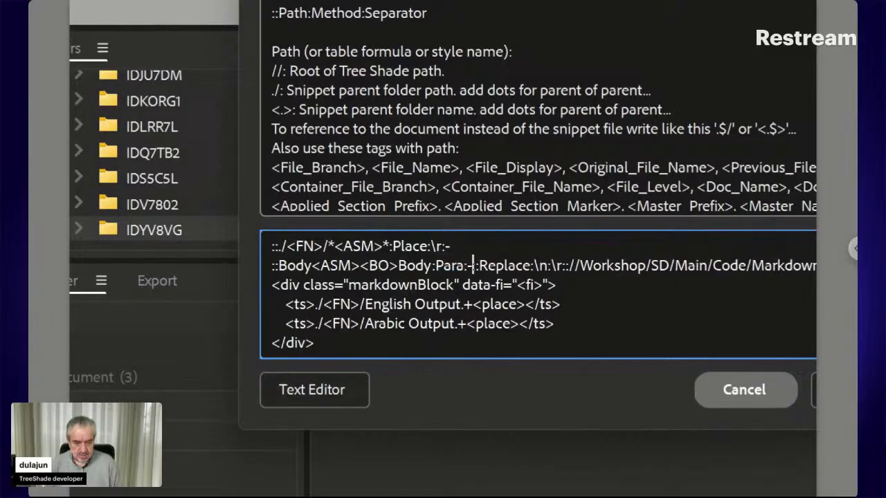
{"action": "key", "text": "Return"}
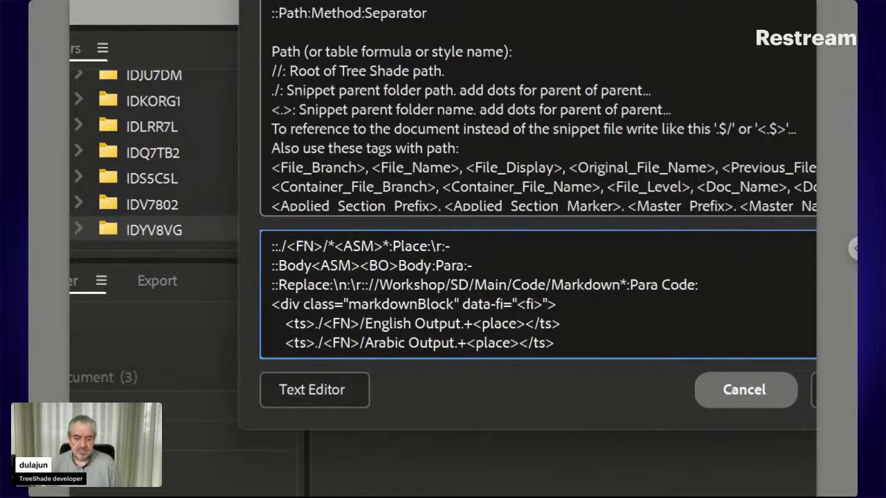
- Highlight "Replace" and then "\n" in the snippet's third line to examine the replacement instruction
{"action": "key", "text": "Right"}
{"action": "key", "text": "Right"}
{"action": "key", "text": "shift+Right"}
{"action": "key", "text": "shift+Right"}
{"action": "key", "text": "shift+Right"}
{"action": "key", "text": "shift+Right"}
{"action": "key", "text": "shift+Right"}
{"action": "key", "text": "shift+Right"}
{"action": "key", "text": "shift+Right"}
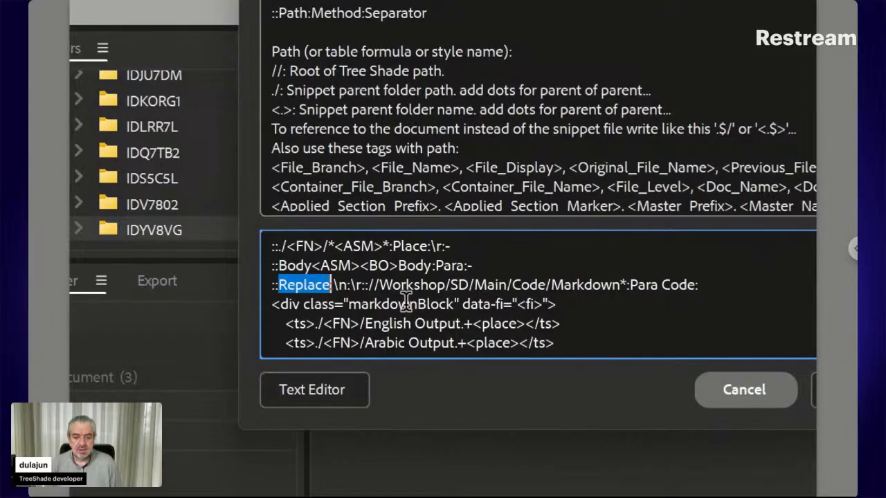
{"action": "key", "text": "Right"}
{"action": "key", "text": "Right"}
{"action": "key", "text": "shift+Right"}
{"action": "key", "text": "shift+Right"}
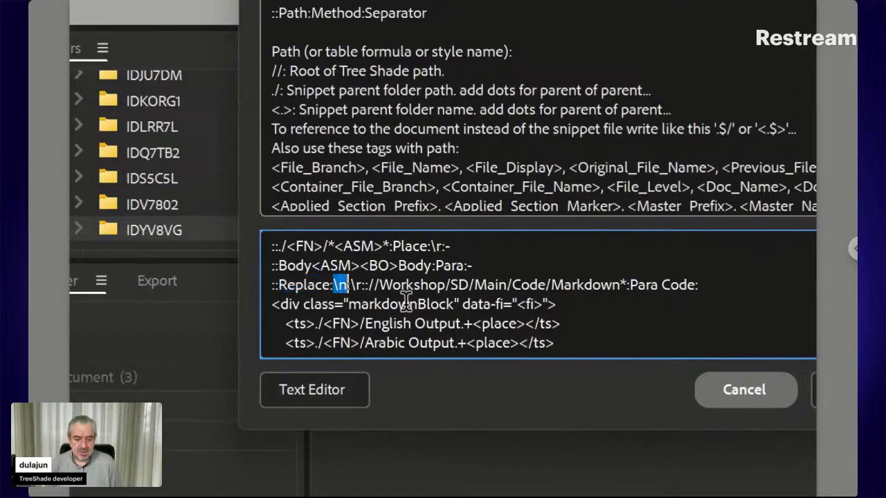
{"action": "key", "text": "Right"}
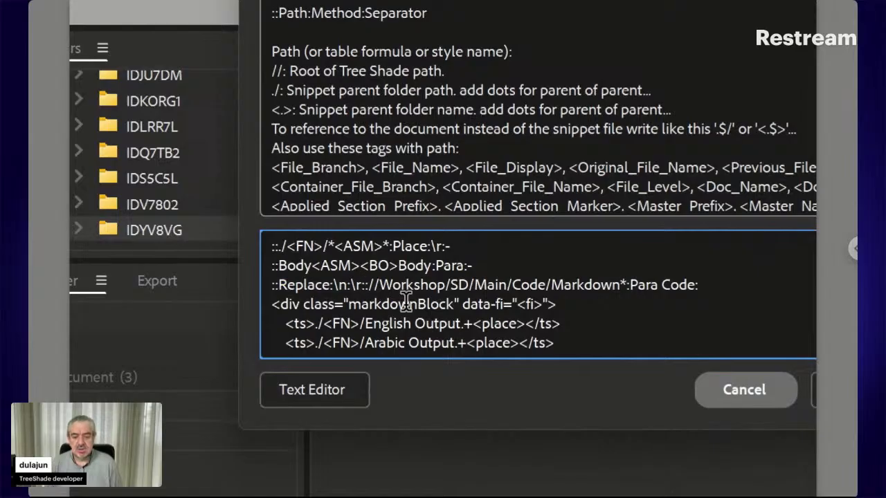
- Delete "Replace:" from the start of the snippet's third line, keeping the leading double colon
{"action": "key", "text": "Left"}
{"action": "key", "text": "Left"}
{"action": "key", "text": "Left"}
{"action": "key", "text": "Left"}
{"action": "key", "text": "Left"}
{"action": "key", "text": "Left"}
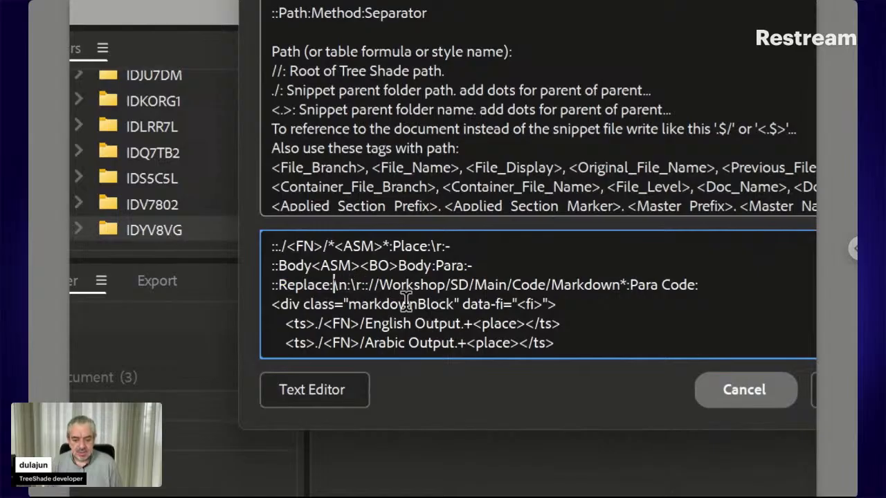
{"action": "key", "text": "shift+Left"}
{"action": "key", "text": "shift+Left"}
{"action": "key", "text": "shift+Left"}
{"action": "key", "text": "shift+Left"}
{"action": "key", "text": "shift+Left"}
{"action": "key", "text": "shift+Left"}
{"action": "key", "text": "shift+Left"}
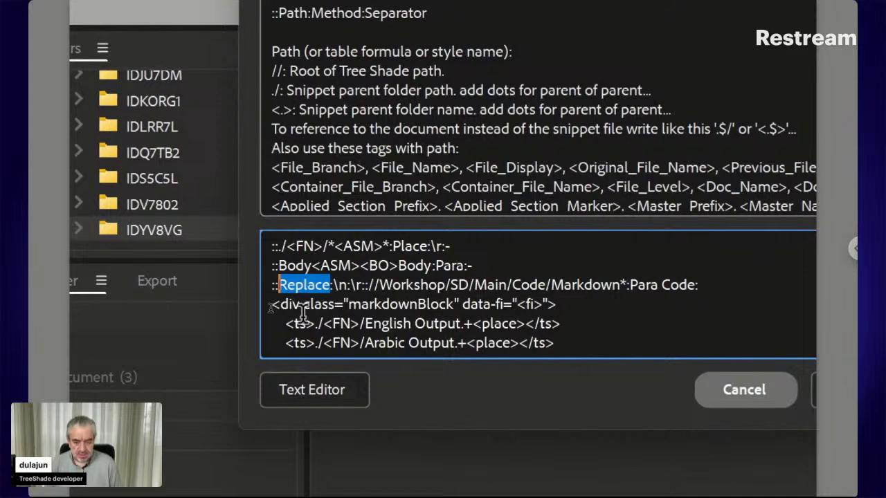
{"action": "key", "text": "BackSpace"}
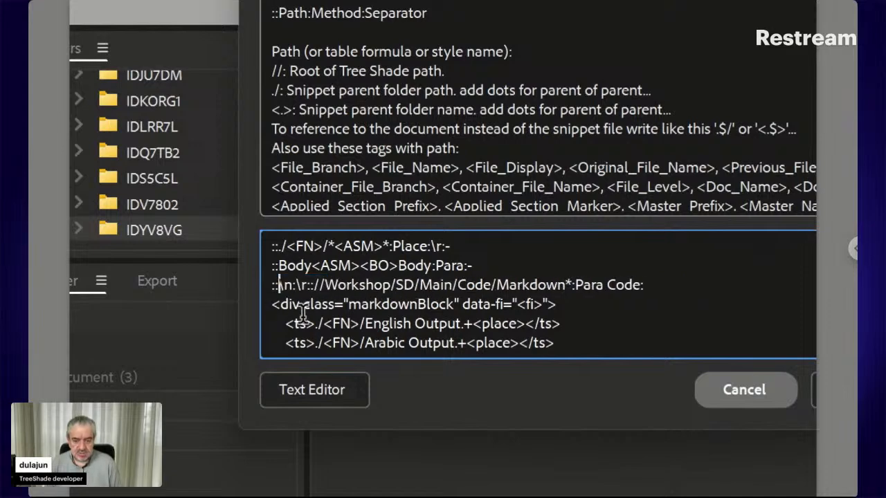
- Insert "R:" after "::\n:" in the snippet's third line
{"action": "key", "text": "Right"}
{"action": "key", "text": "Right"}
{"action": "key", "text": "Right"}
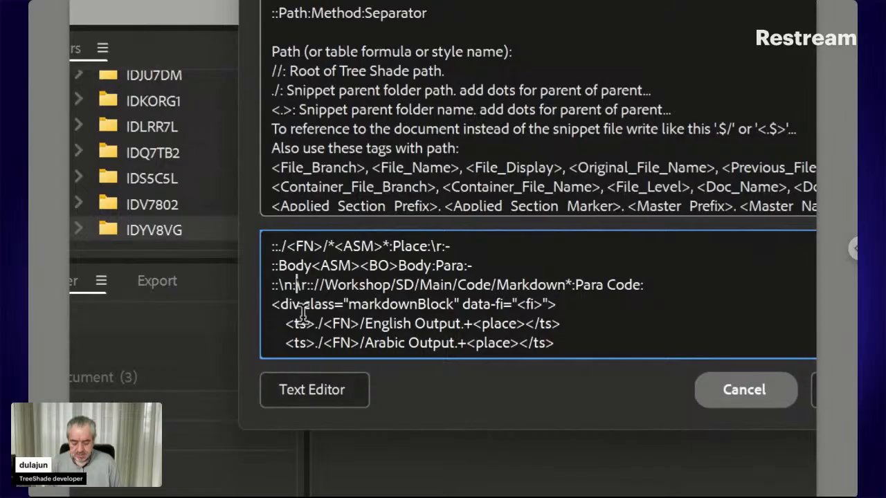
{"action": "type", "text": "R"}
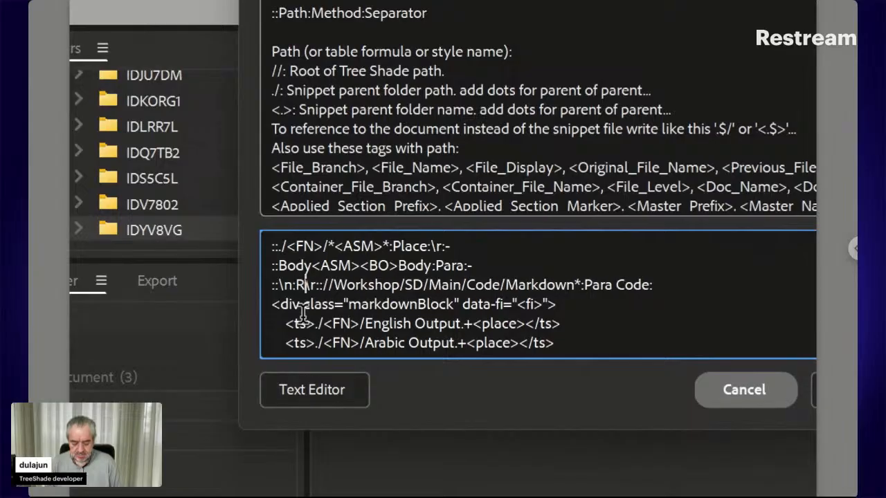
{"action": "type", "text": ":"}
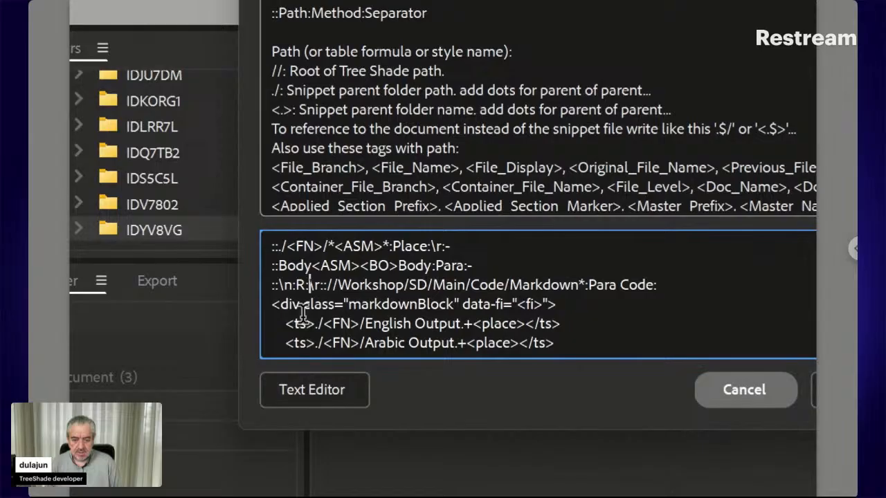
- Insert ":-" and a line break after "\r" in the snippet's third line, putting the Workshop path on its own line
{"action": "key", "text": "Right"}
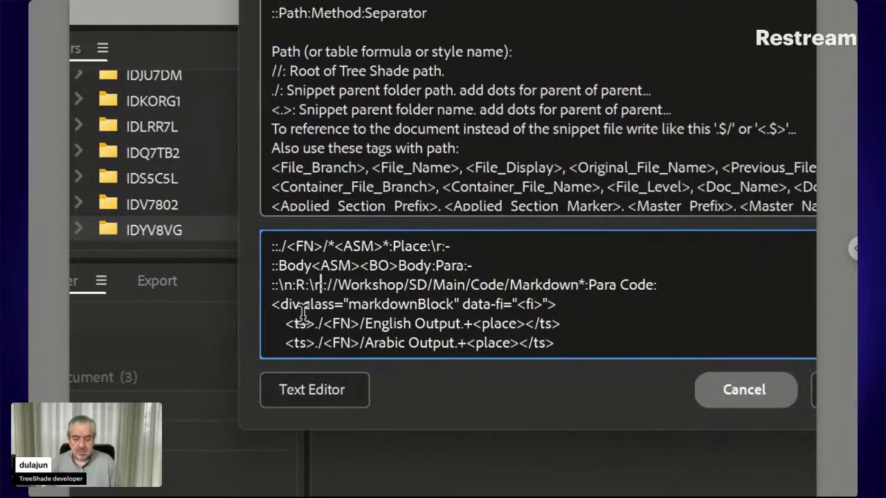
{"action": "key", "text": "Left"}
{"action": "key", "text": "Left"}
{"action": "key", "text": "Right"}
{"action": "key", "text": "Right"}
{"action": "type", "text": ":-"}
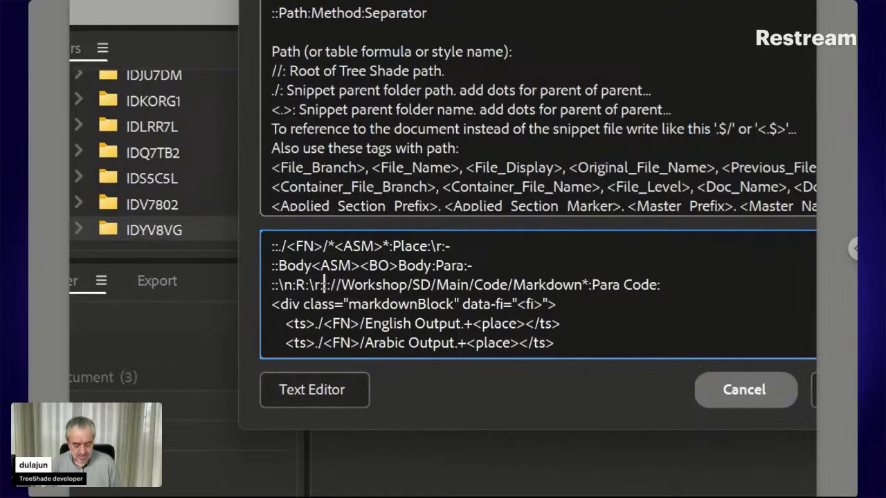
{"action": "key", "text": "Return"}
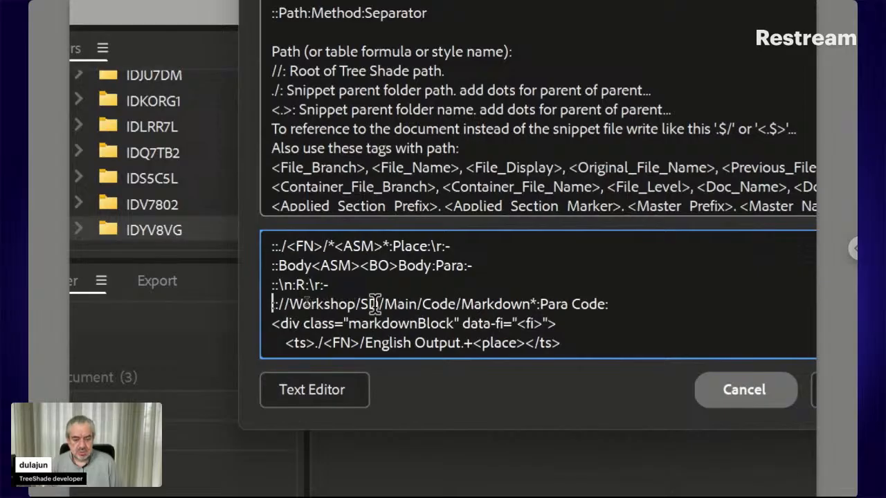
- Replace "SD/Main/Code" with "Initial/Scripts" in the snippet's Workshop Markdown path
{"action": "left_click_drag", "start_coordinate": [360, 303], "coordinate": [456, 304]}
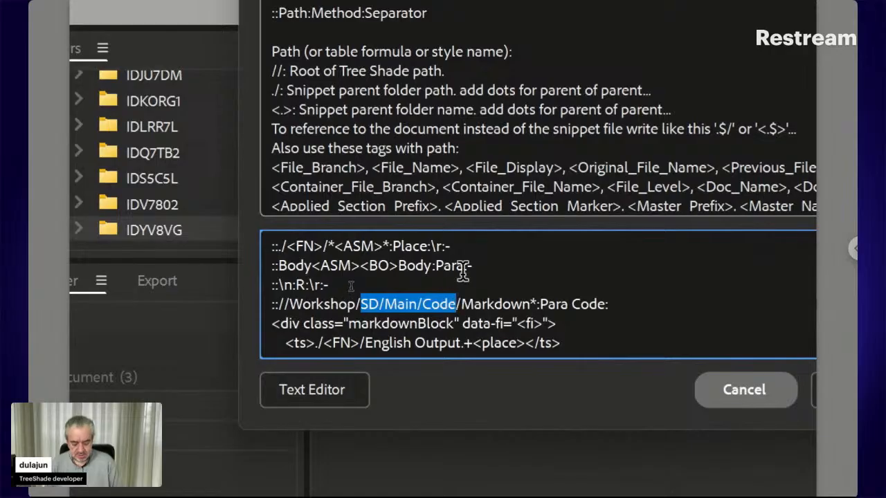
{"action": "type", "text": "Initial"}
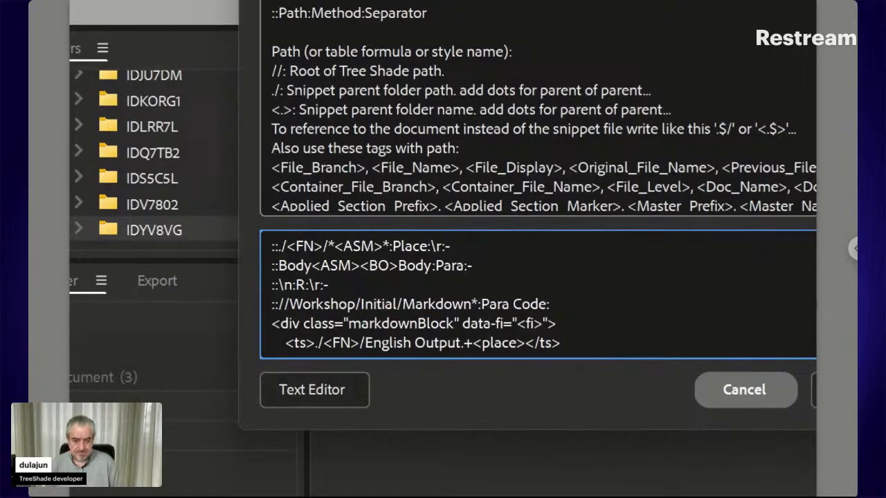
{"action": "type", "text": "/Sc"}
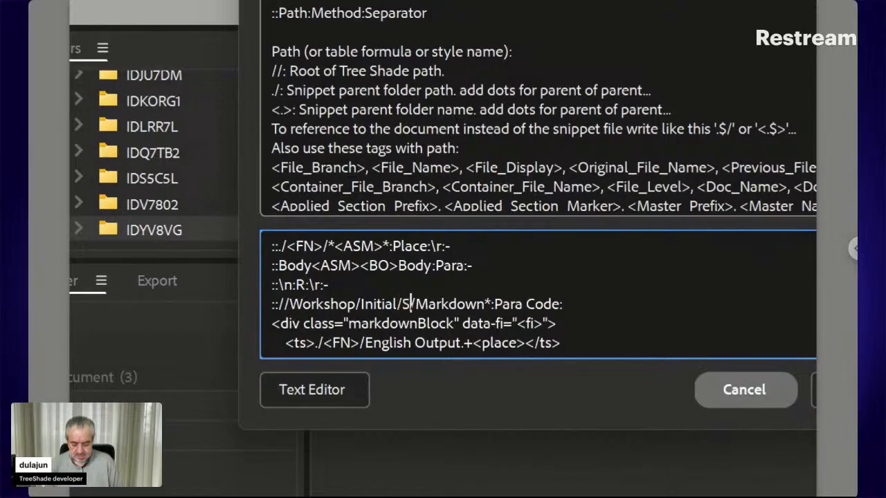
{"action": "type", "text": "ripts"}
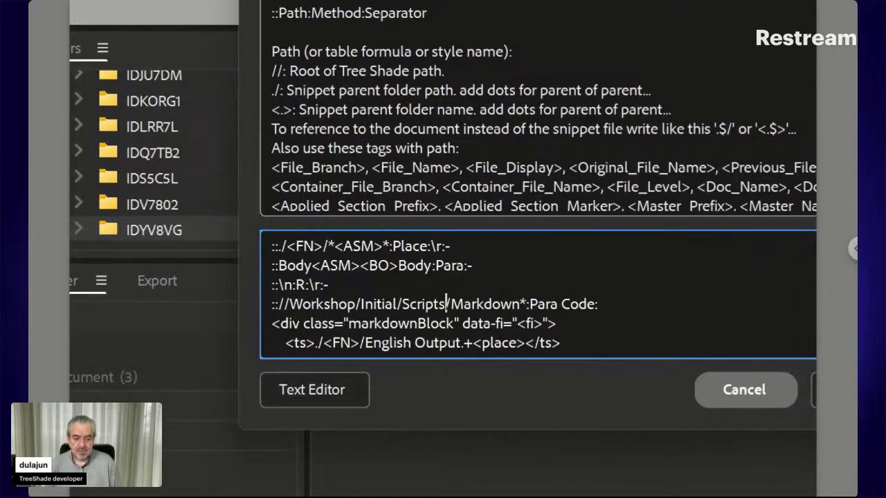
- Highlight the "*" wildcard after "Markdown" in the snippet's script path to examine it
{"action": "key", "text": "Right"}
{"action": "key", "text": "Right"}
{"action": "key", "text": "Right"}
{"action": "key", "text": "Right"}
{"action": "key", "text": "Right"}
{"action": "key", "text": "Right"}
{"action": "key", "text": "Right"}
{"action": "key", "text": "Right"}
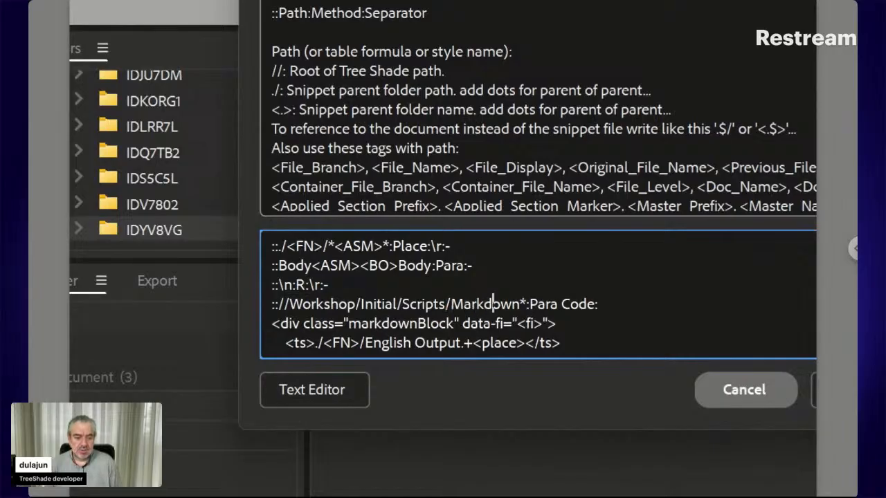
{"action": "key", "text": "shift+Right"}
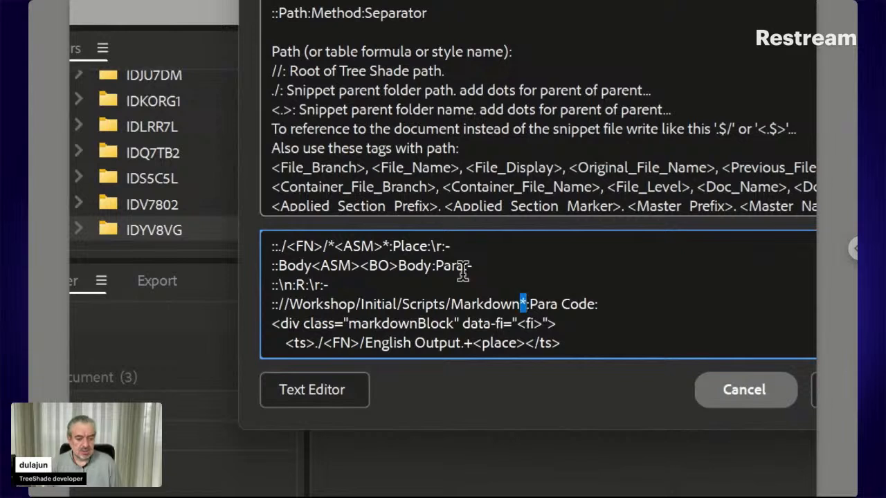
- Highlight "Code" in the "Para Code" method at the end of the Markdown script line
{"action": "key", "text": "Right"}
{"action": "key", "text": "Right"}
{"action": "key", "text": "Right"}
{"action": "key", "text": "Right"}
{"action": "key", "text": "Right"}
{"action": "key", "text": "Right"}
{"action": "key", "text": "shift+Right"}
{"action": "key", "text": "shift+Right"}
{"action": "key", "text": "shift+Right"}
{"action": "key", "text": "shift+Right"}
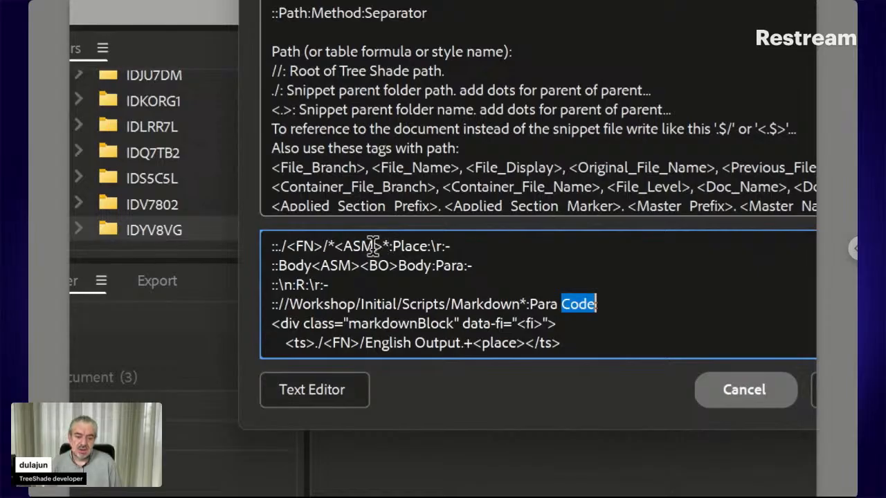
- Highlight "<ASM>" in the snippet's first line, then examine page 1's section marker in InDesign's Numbering & Section Options and cancel
{"action": "left_click_drag", "start_coordinate": [336, 245], "coordinate": [382, 246]}
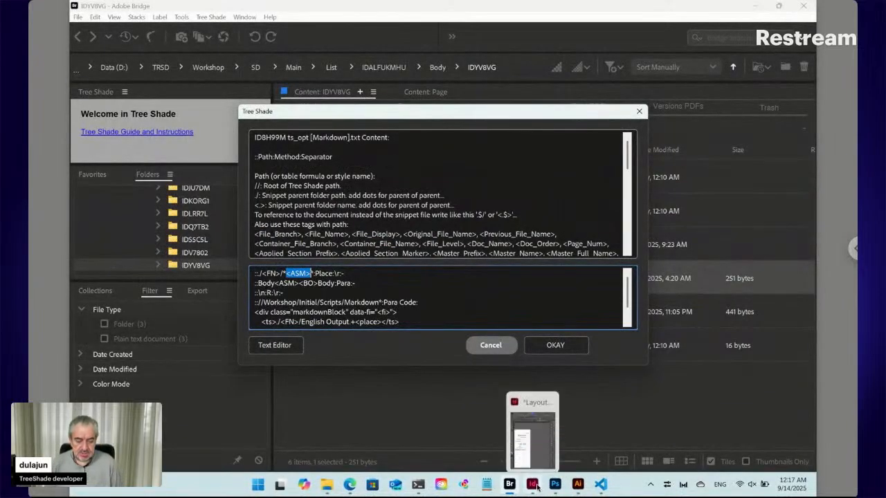
{"action": "left_click", "coordinate": [537, 487]}
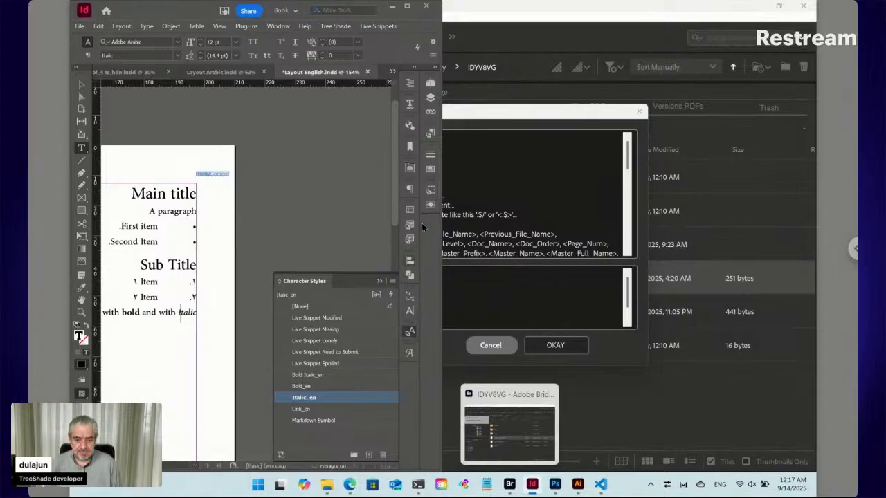
{"action": "left_click", "coordinate": [431, 83]}
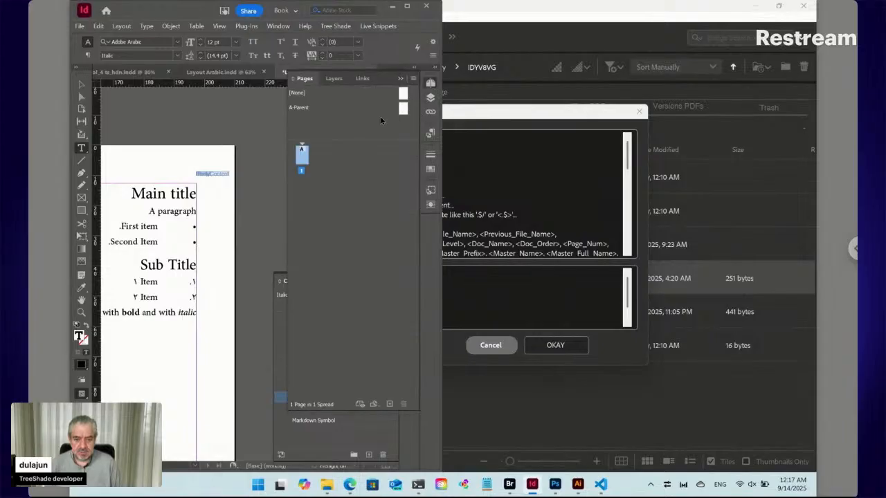
{"action": "right_click", "coordinate": [306, 158]}
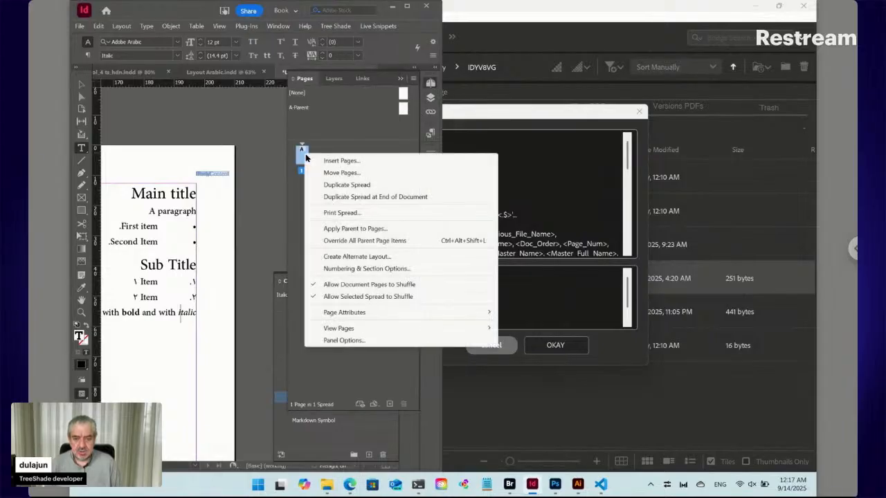
{"action": "left_click", "coordinate": [346, 269]}
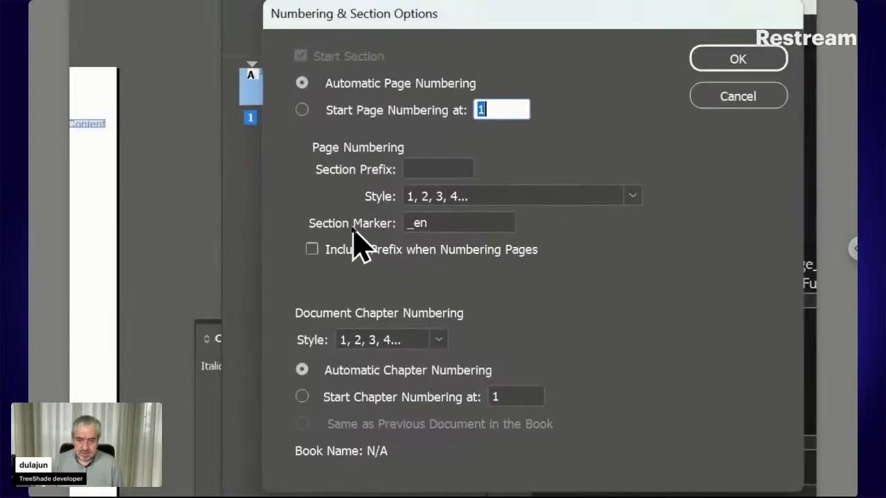
{"action": "double_click", "coordinate": [408, 223]}
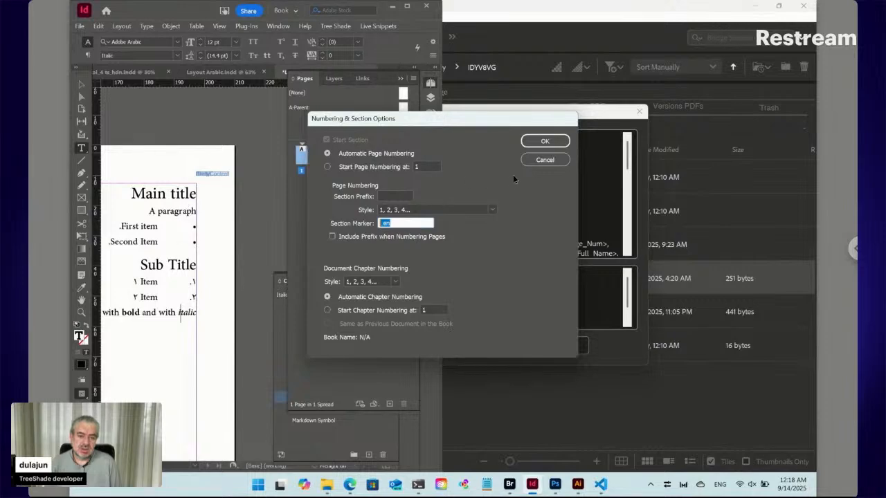
{"action": "left_click", "coordinate": [533, 162]}
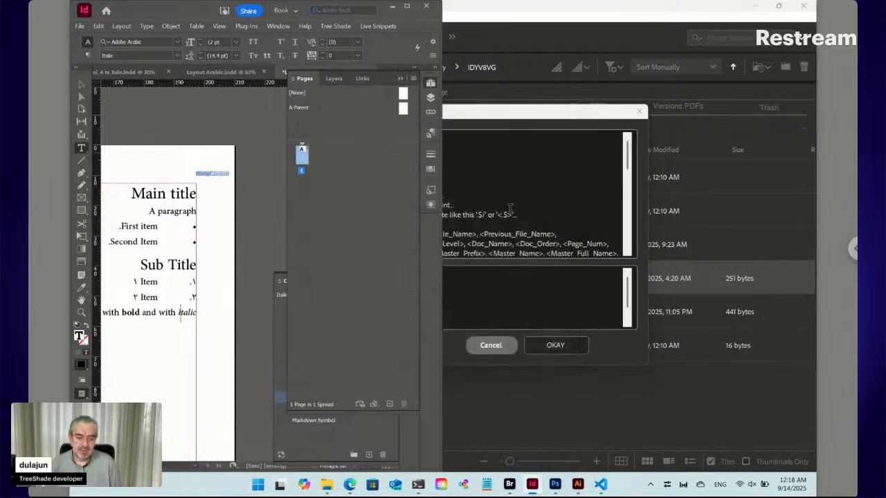
- Switch to Bridge and accept the edited content of "ID8H99M ts_opt [Markdown].txt"
{"action": "left_click", "coordinate": [508, 294]}
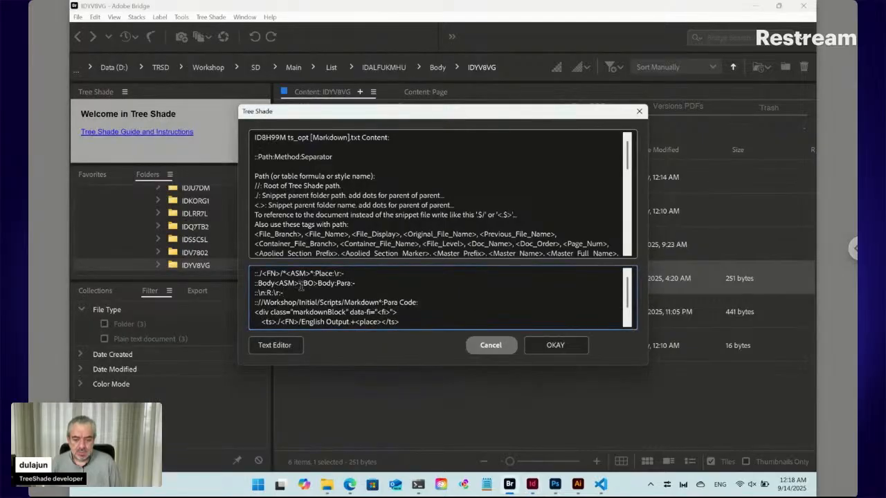
{"action": "left_click", "coordinate": [551, 347]}
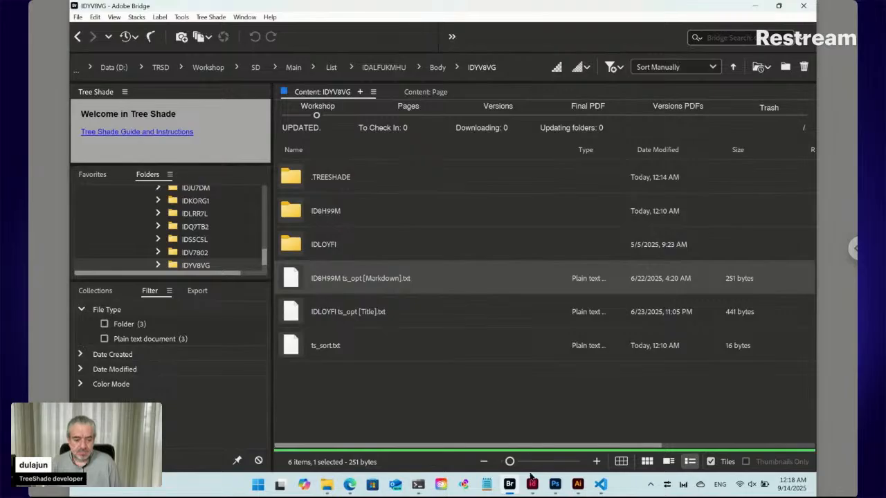
- Open the English InDesign document from the IDALFUKMHU folder and update all of its live snippets
{"action": "mouse_move", "coordinate": [532, 486]}
{"action": "left_click", "coordinate": [387, 68]}
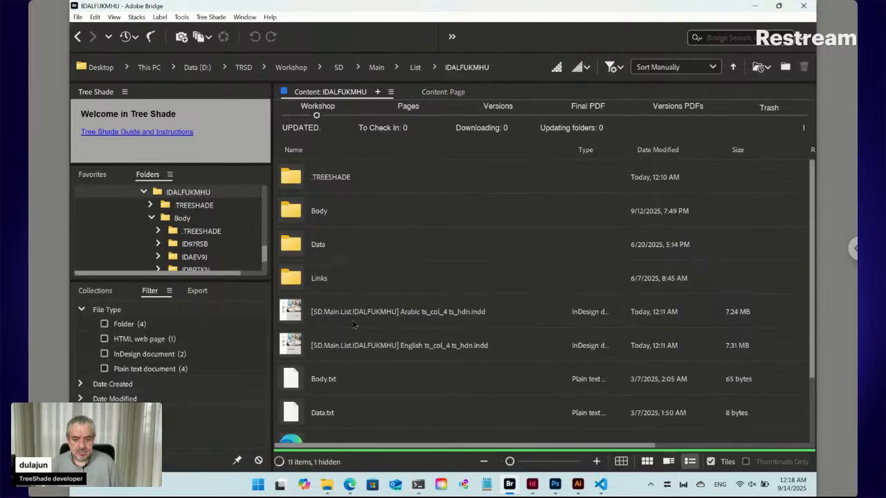
{"action": "left_click", "coordinate": [290, 346]}
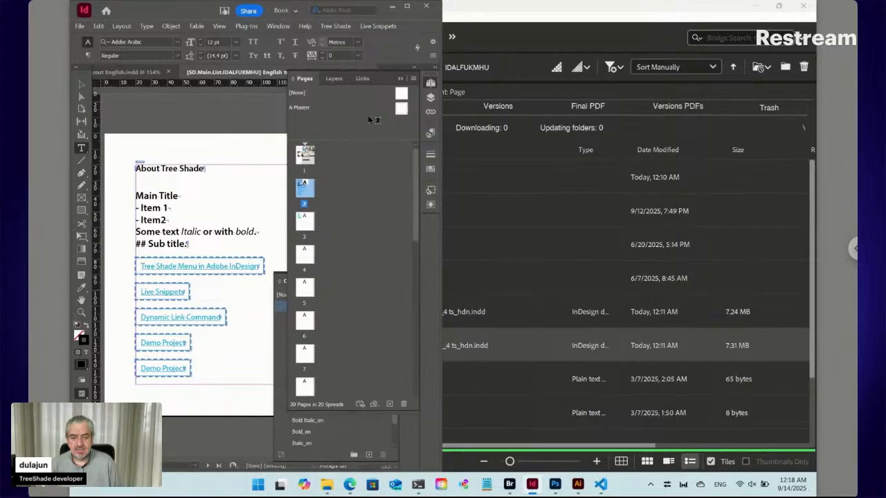
{"action": "left_click", "coordinate": [430, 83]}
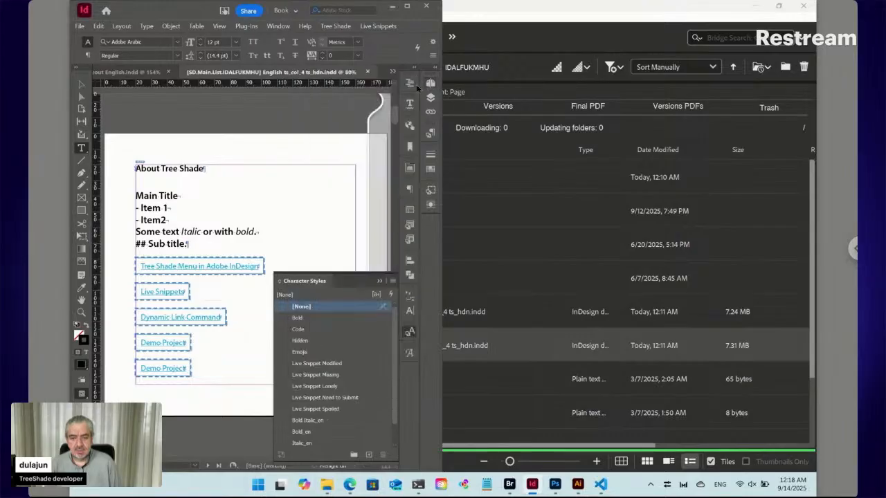
{"action": "left_click", "coordinate": [377, 25]}
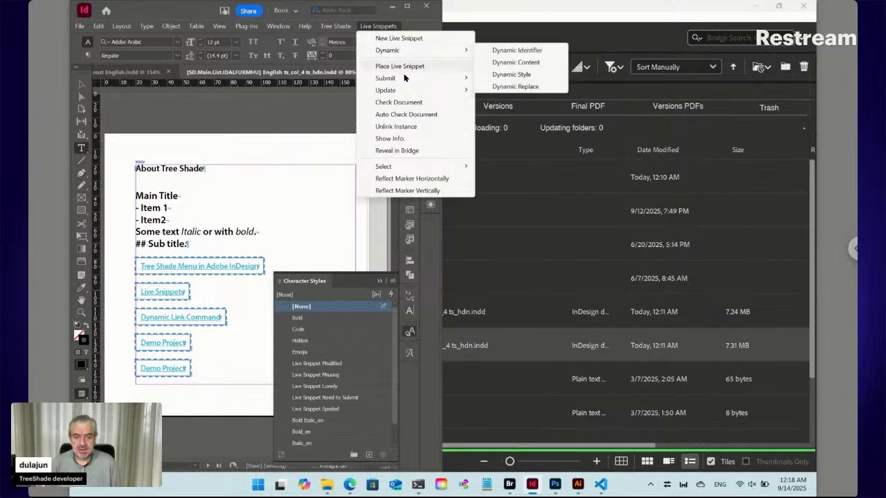
{"action": "mouse_move", "coordinate": [403, 92]}
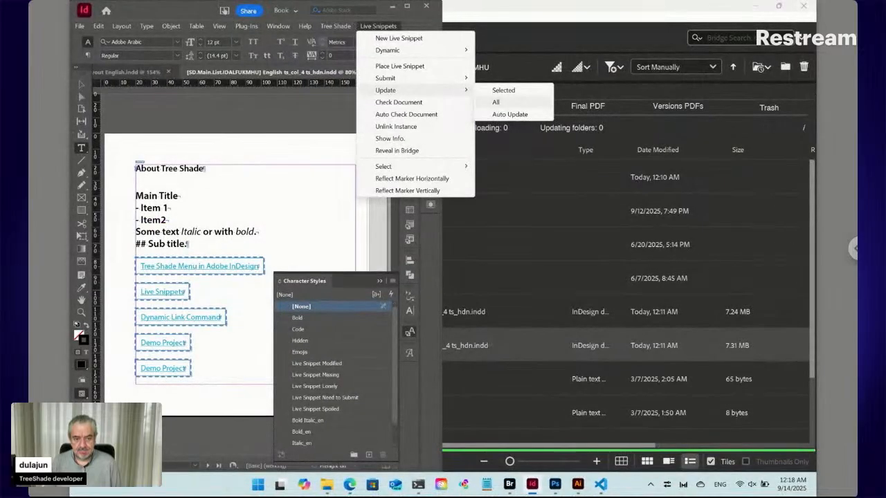
{"action": "left_click", "coordinate": [498, 104]}
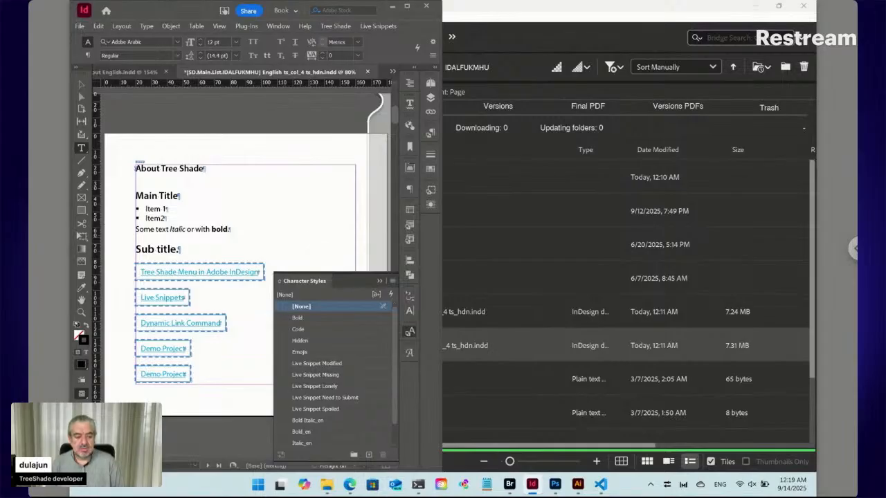
- Switch to the Edge browser and show the TreeShade page on Adobe Exchange
{"action": "left_click", "coordinate": [351, 485]}
{"action": "left_click", "coordinate": [133, 8]}
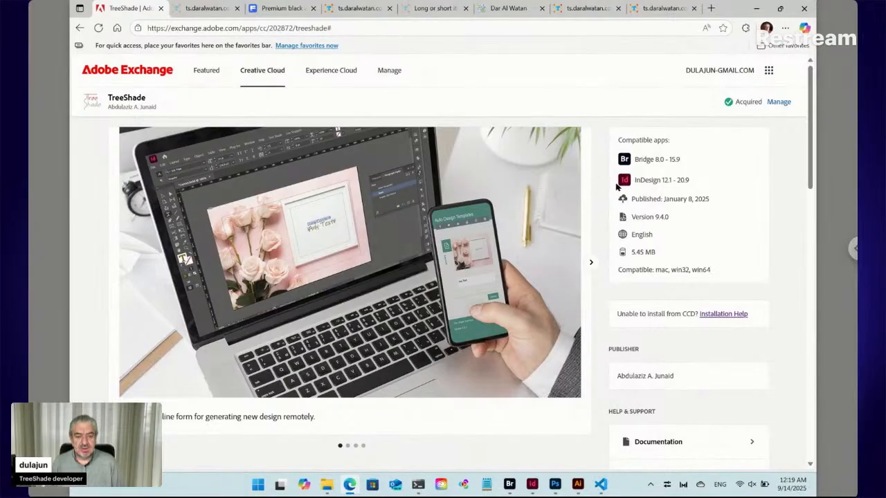
- Switch to Bridge, go to the New folder inside Workshop's Initial folder, and select the CMS Items folder
{"action": "left_click", "coordinate": [510, 484]}
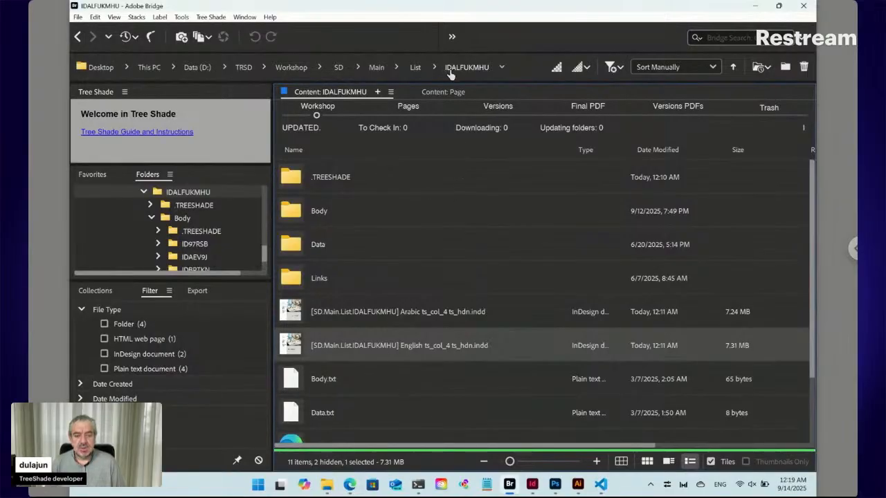
{"action": "left_click", "coordinate": [291, 68]}
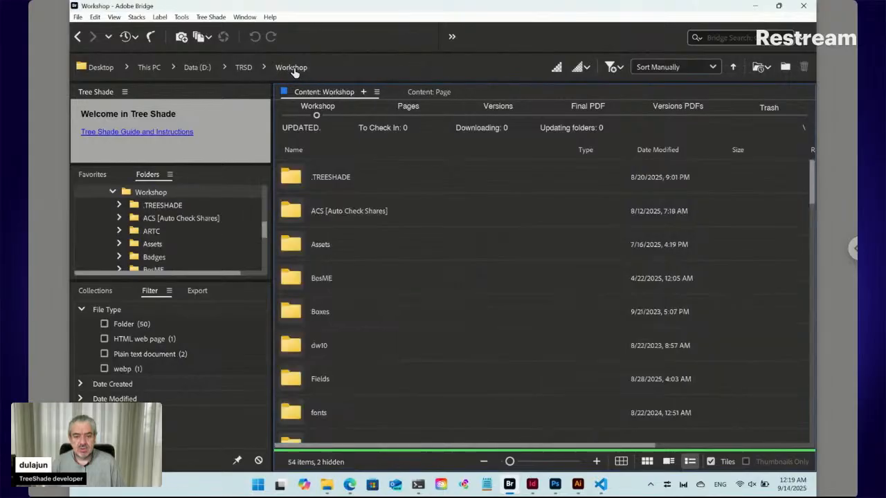
{"action": "left_click", "coordinate": [340, 313]}
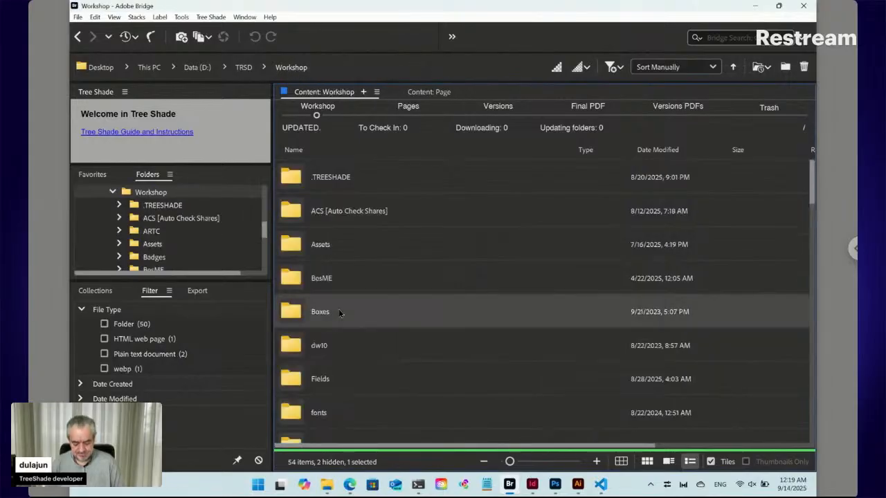
{"action": "type", "text": "ini"}
{"action": "key", "text": "Return"}
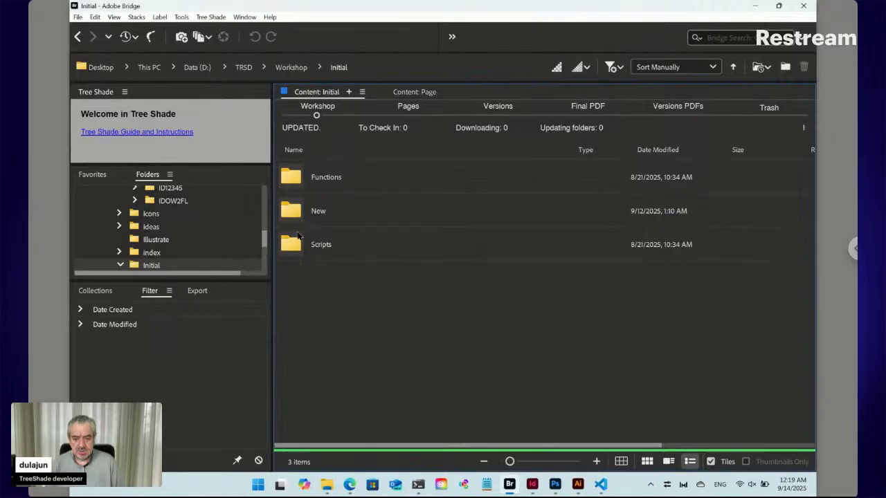
{"action": "double_click", "coordinate": [295, 218]}
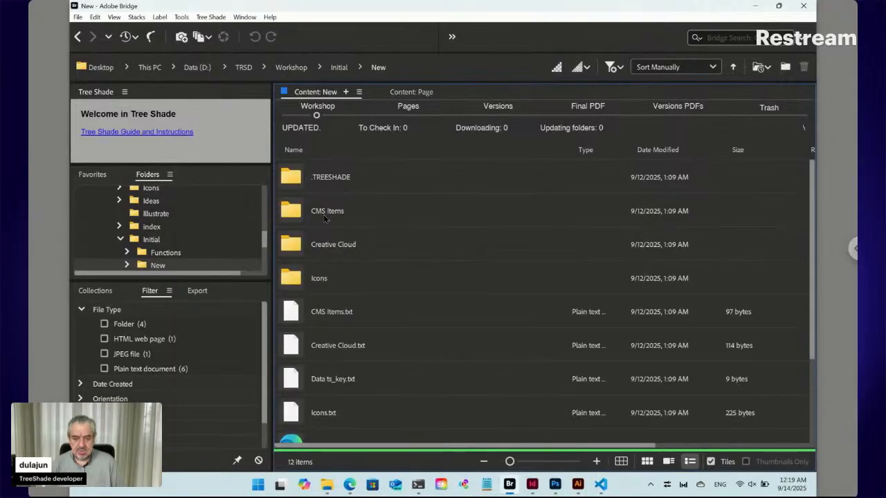
{"action": "left_click", "coordinate": [325, 218]}
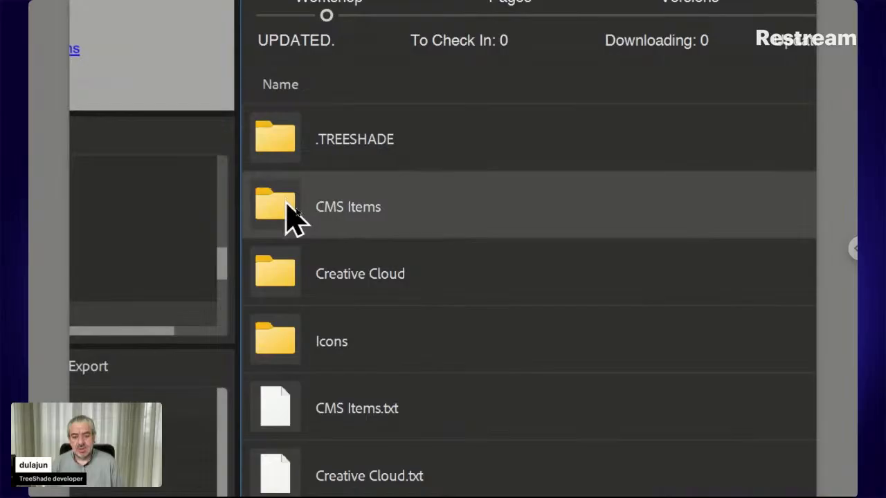
- Open the CMS Items folder, select its Markdown folder, and switch to the folder's paired file
{"action": "double_click", "coordinate": [287, 208]}
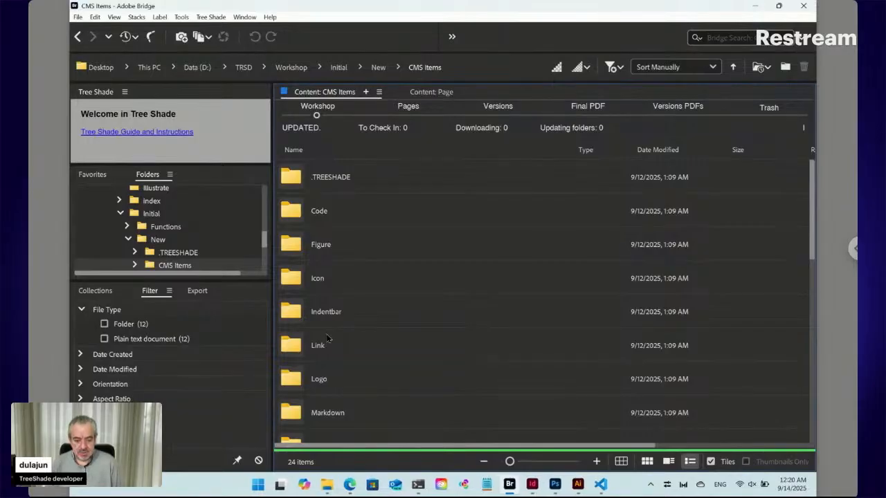
{"action": "scroll", "coordinate": [328, 339], "scroll_direction": "down", "scroll_amount": 5}
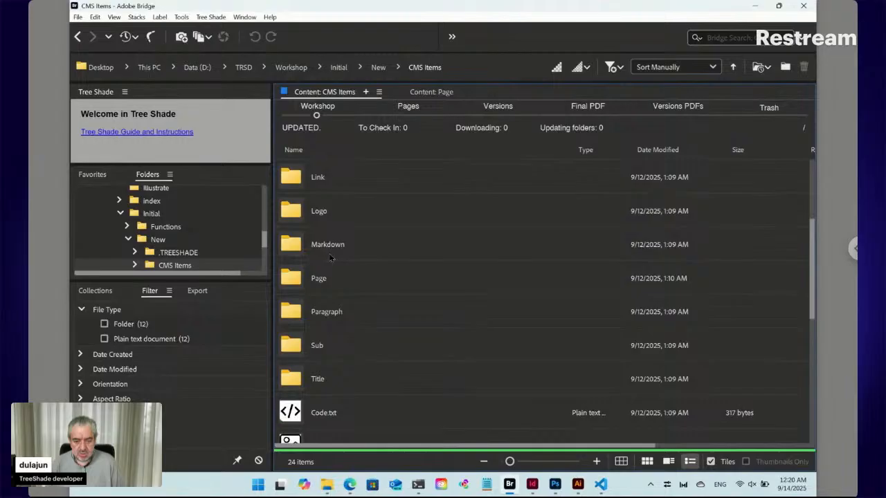
{"action": "left_click", "coordinate": [329, 257]}
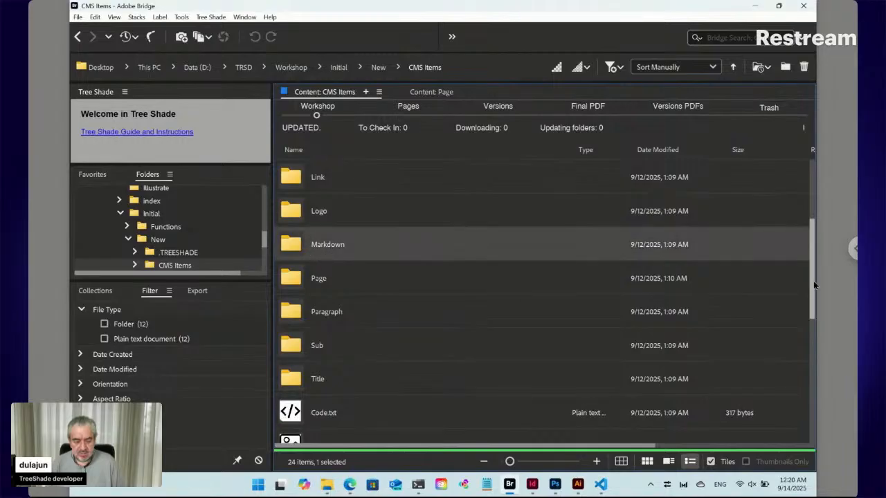
{"action": "right_click", "coordinate": [297, 246]}
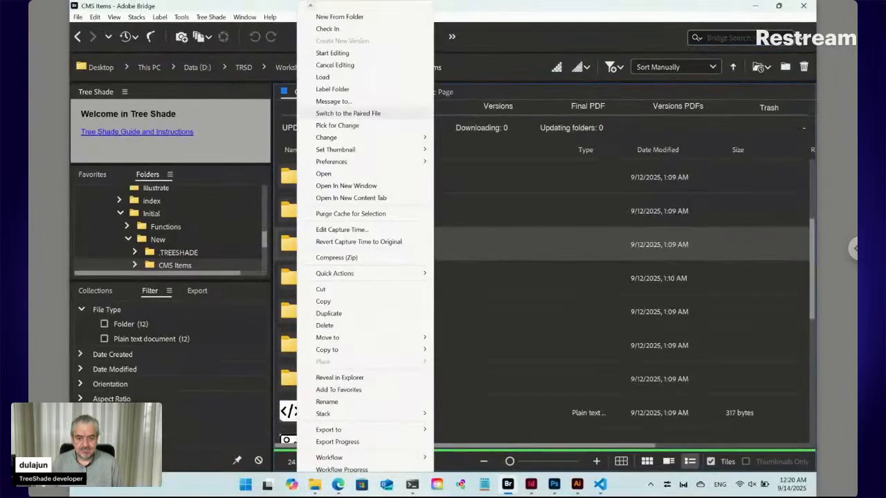
{"action": "left_click", "coordinate": [353, 118]}
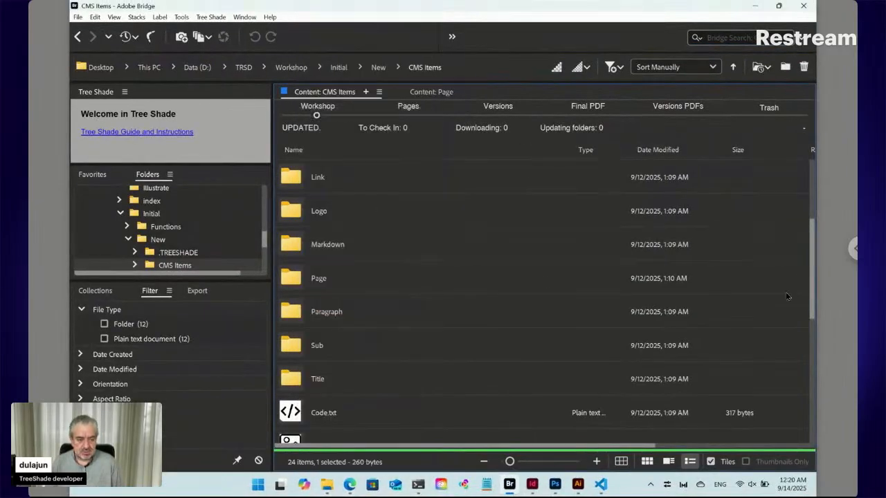
- Open the content of Markdown.txt in the Tree Shade editor, declining to open its paired folder
{"action": "left_click_drag", "start_coordinate": [813, 301], "coordinate": [815, 412]}
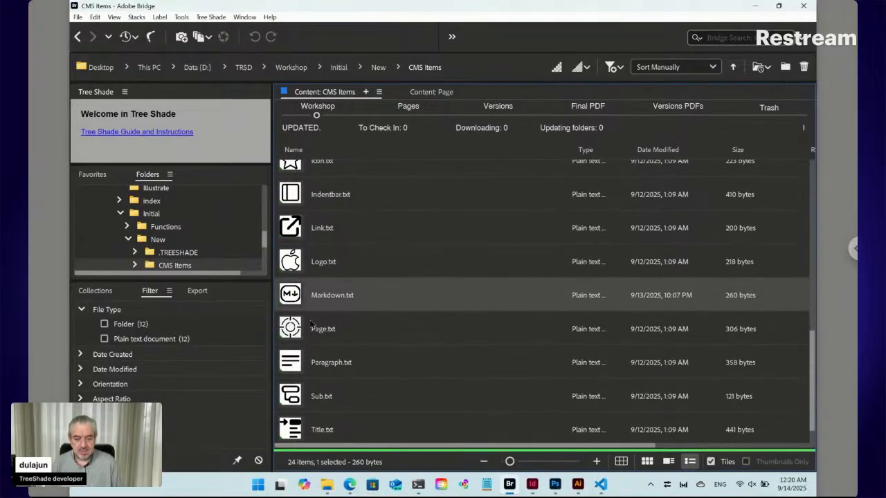
{"action": "double_click", "coordinate": [291, 296]}
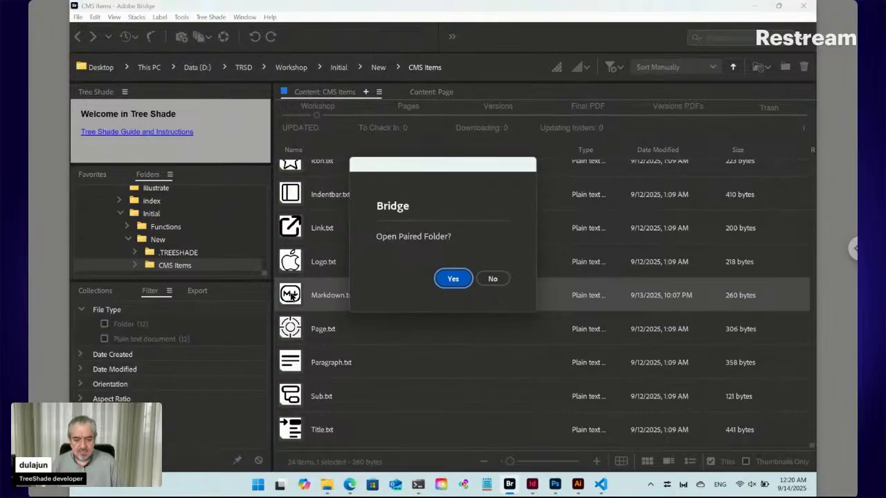
{"action": "left_click", "coordinate": [493, 279]}
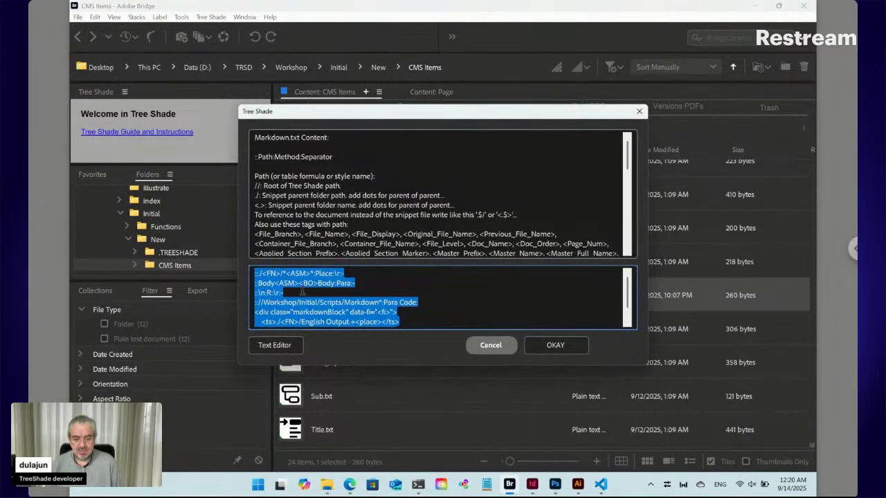
{"action": "left_click", "coordinate": [291, 292]}
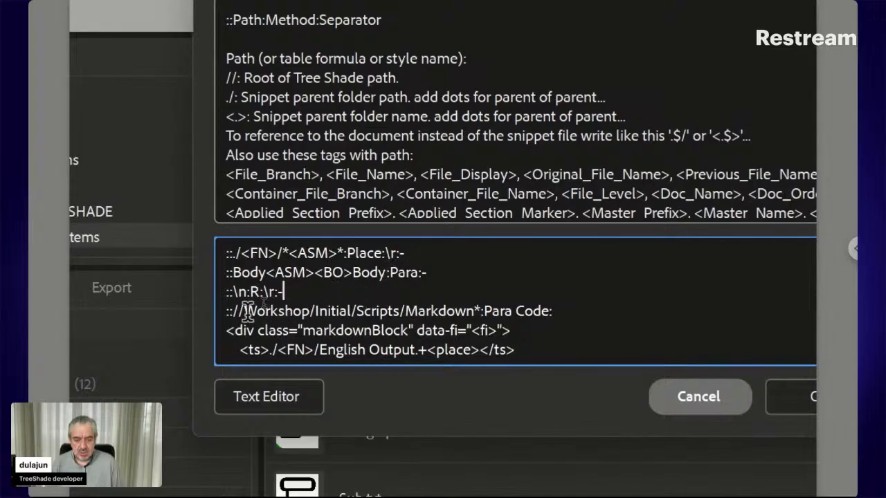
- Examine the Markdown script path line and the parts of the "::\n:R:\r:-" replacement line in Markdown.txt
{"action": "left_click_drag", "start_coordinate": [234, 310], "coordinate": [480, 311]}
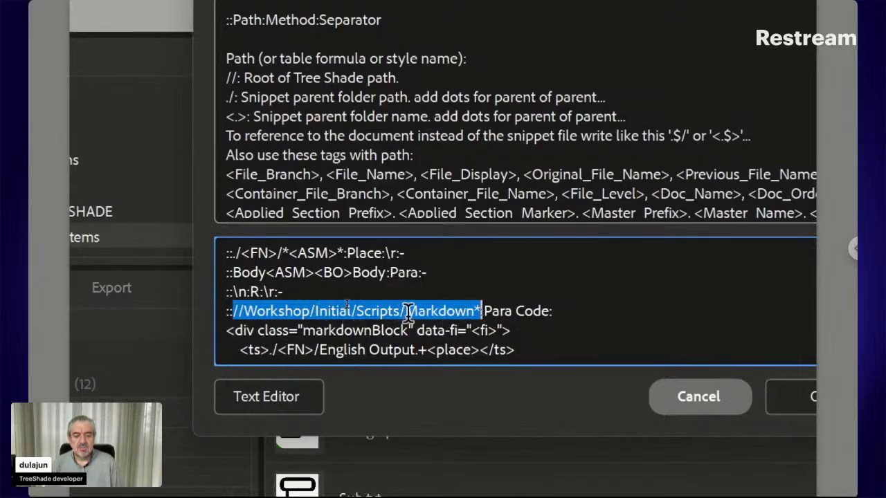
{"action": "left_click", "coordinate": [297, 292]}
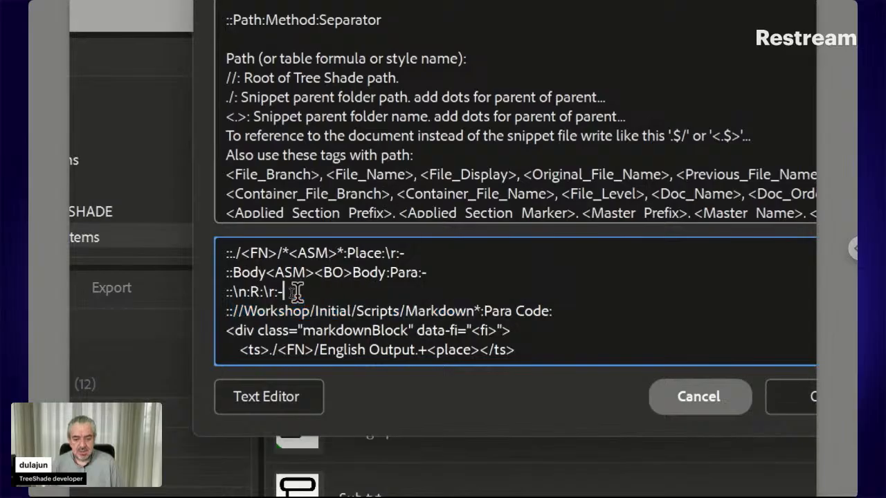
{"action": "left_click_drag", "start_coordinate": [296, 292], "coordinate": [247, 292]}
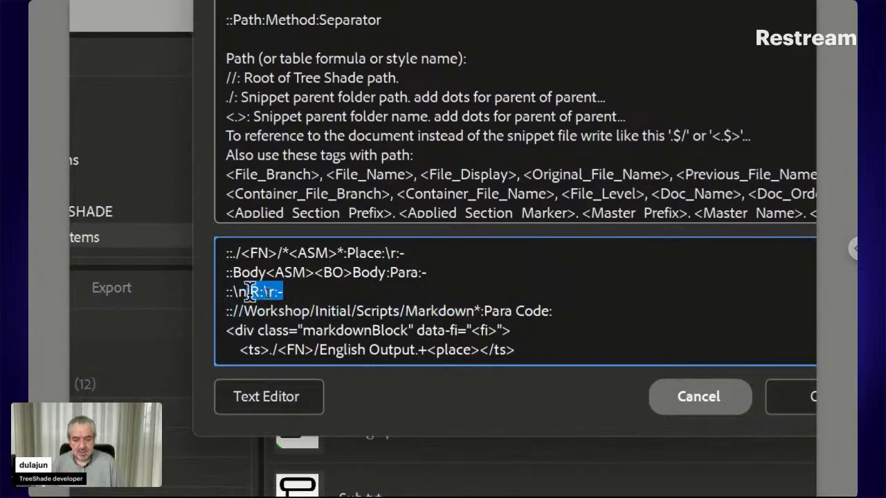
{"action": "left_click", "coordinate": [251, 293]}
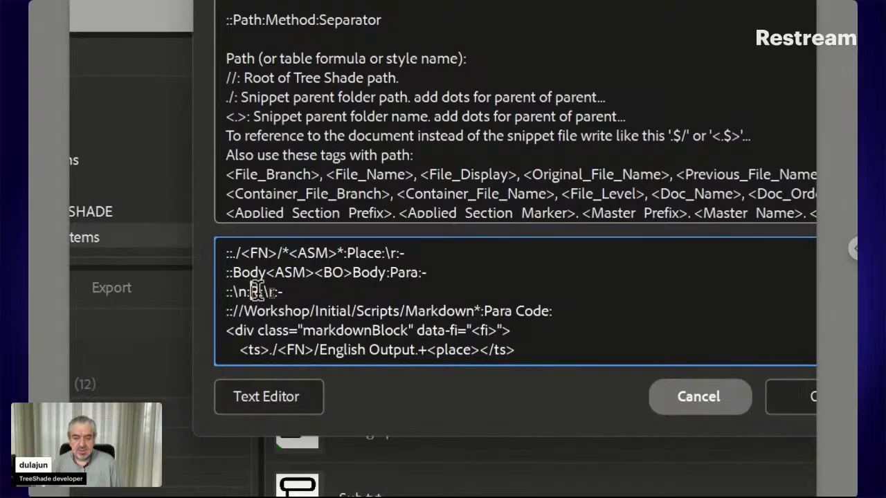
{"action": "left_click", "coordinate": [299, 293]}
{"action": "key", "text": "Left"}
{"action": "key", "text": "Left"}
{"action": "key", "text": "shift+Left"}
{"action": "key", "text": "shift+Left"}
{"action": "key", "text": "shift+Left"}
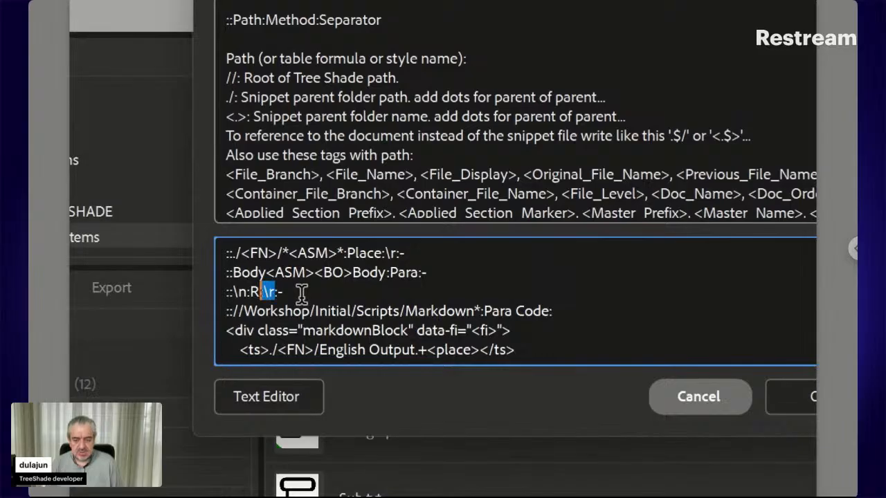
{"action": "key", "text": "Left"}
{"action": "key", "text": "Left"}
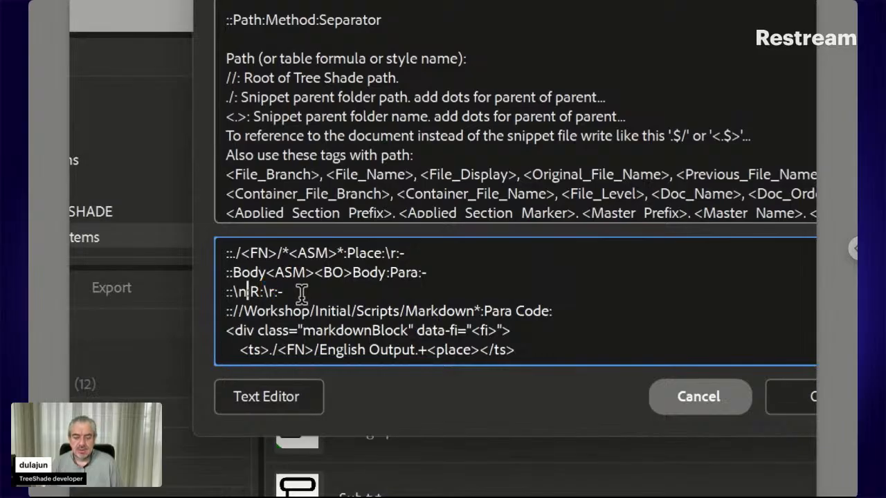
{"action": "key", "text": "Right"}
{"action": "key", "text": "Right"}
{"action": "key", "text": "Right"}
{"action": "key", "text": "Right"}
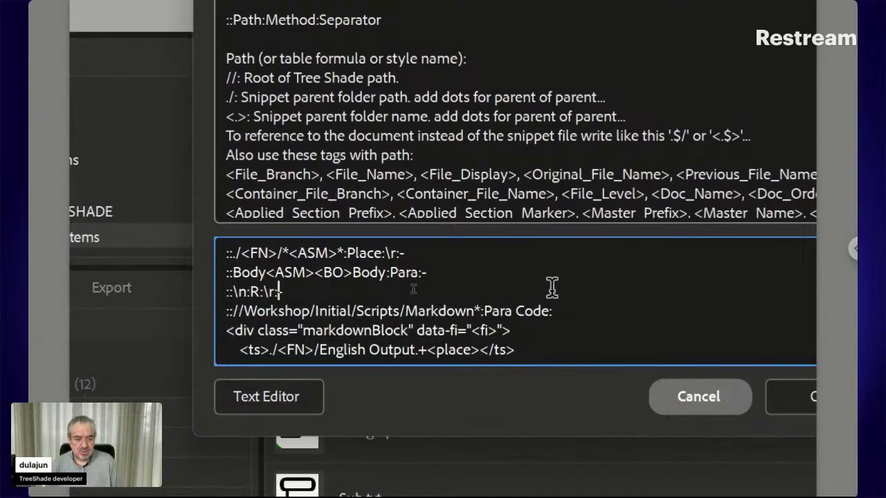
- Examine the four snippet definition lines and the markdownBlock div code with its English and Arabic outputs
{"action": "left_click", "coordinate": [441, 252]}
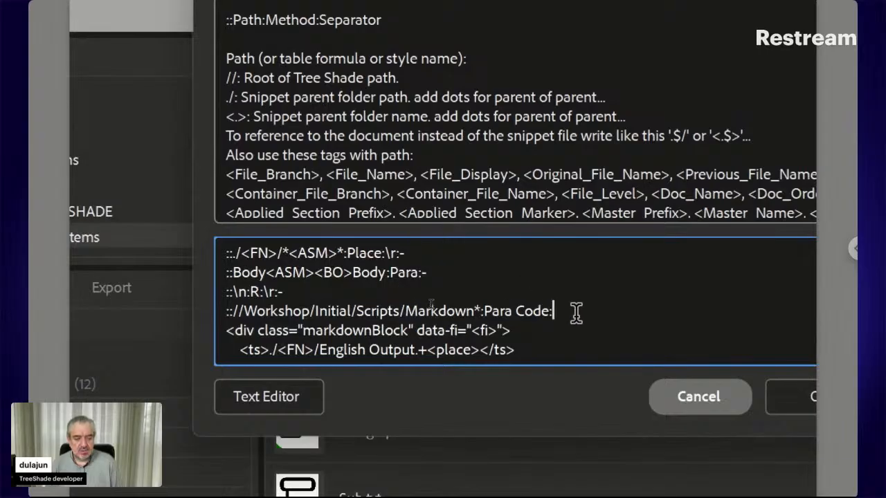
{"action": "left_click", "coordinate": [484, 280]}
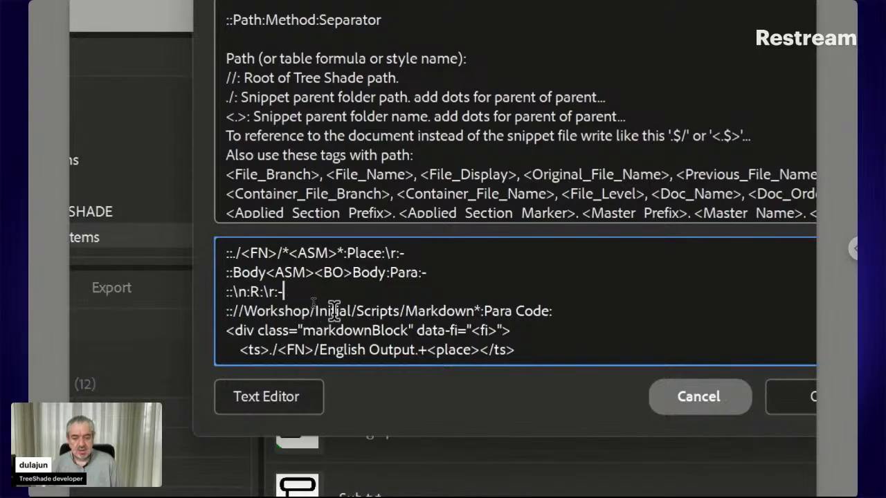
{"action": "left_click", "coordinate": [600, 313]}
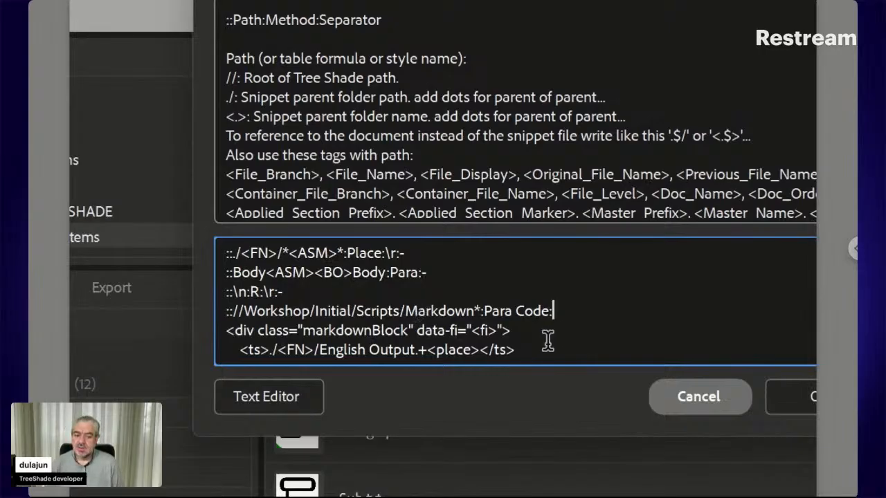
{"action": "left_click_drag", "start_coordinate": [563, 313], "coordinate": [226, 257]}
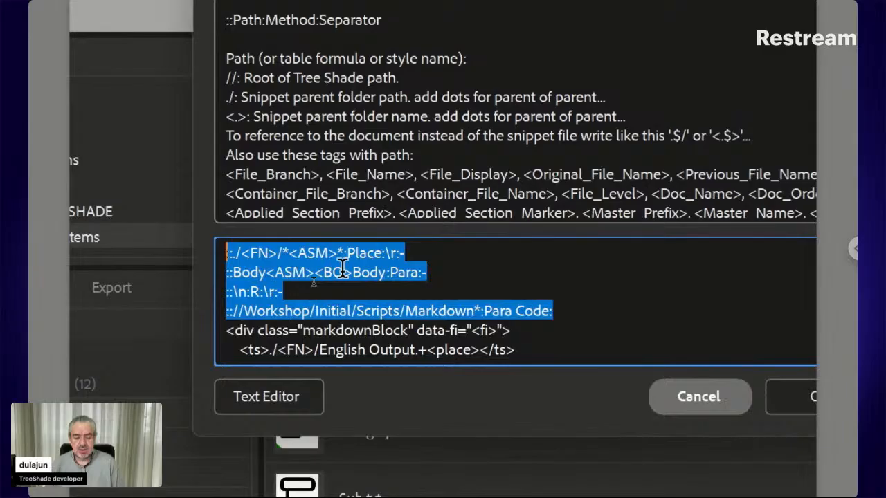
{"action": "scroll", "coordinate": [511, 337], "scroll_direction": "down", "scroll_amount": 1}
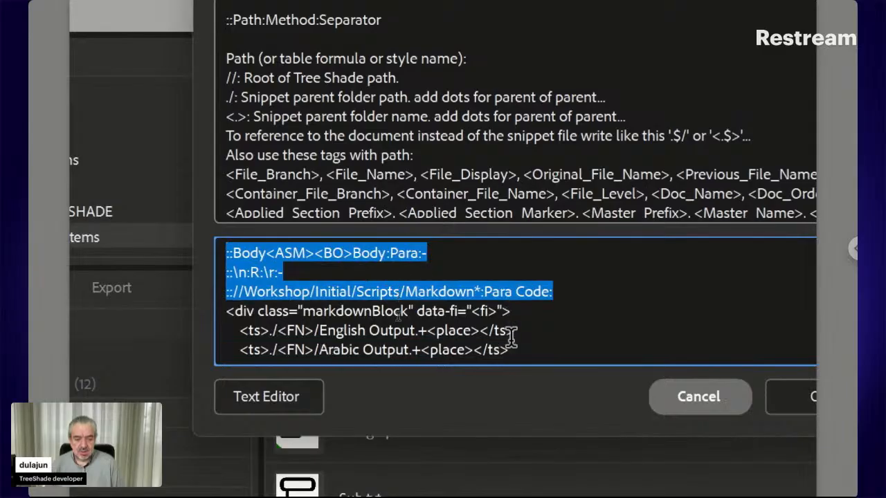
{"action": "scroll", "coordinate": [511, 337], "scroll_direction": "down", "scroll_amount": 1}
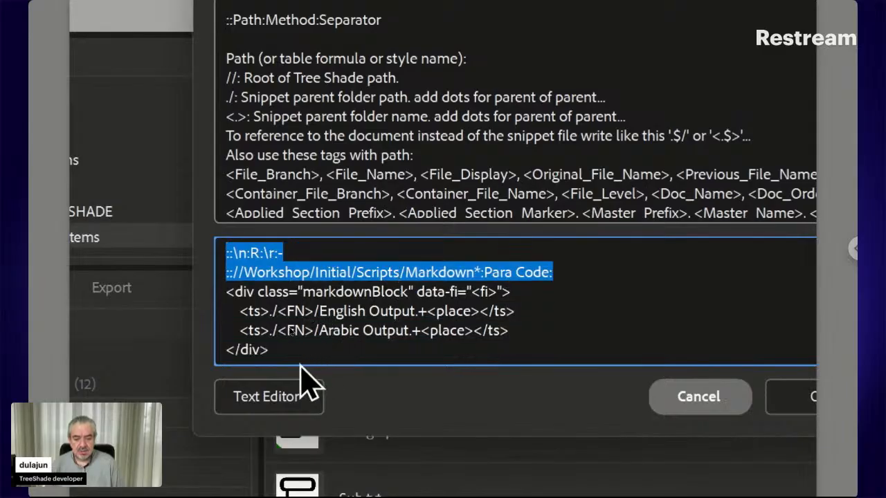
{"action": "left_click_drag", "start_coordinate": [287, 350], "coordinate": [210, 294]}
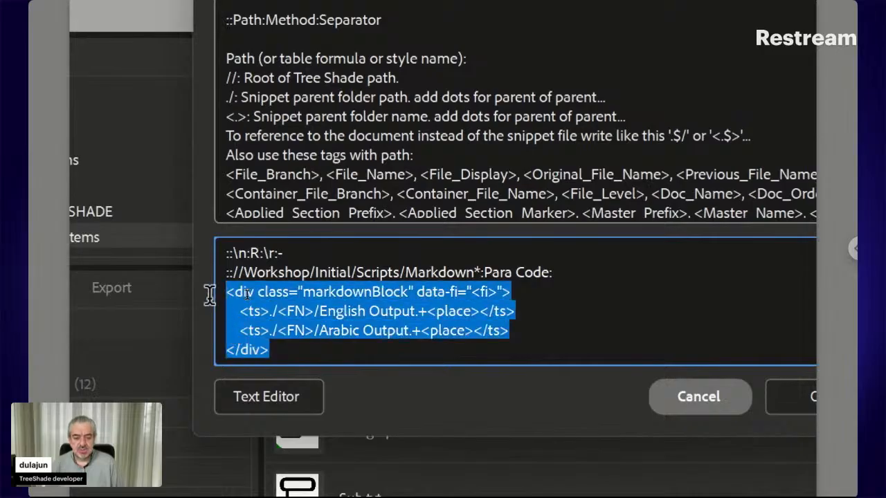
{"action": "scroll", "coordinate": [342, 292], "scroll_direction": "up", "scroll_amount": 2}
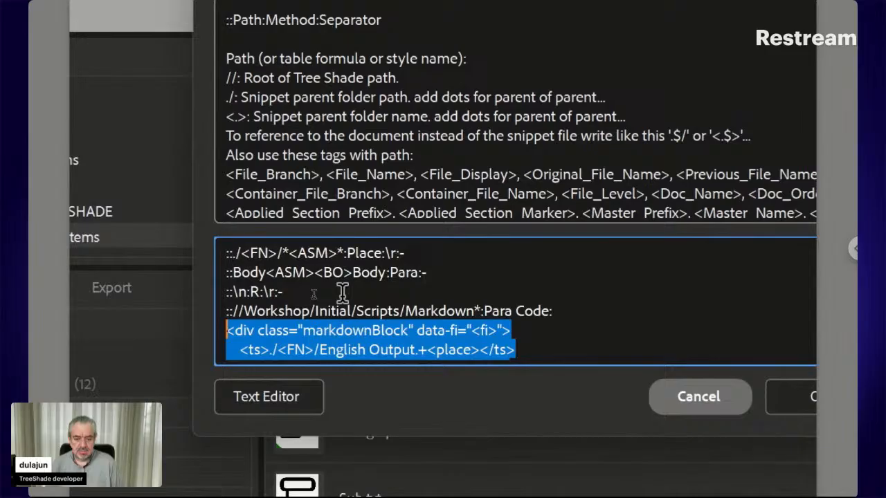
{"action": "left_click", "coordinate": [335, 290]}
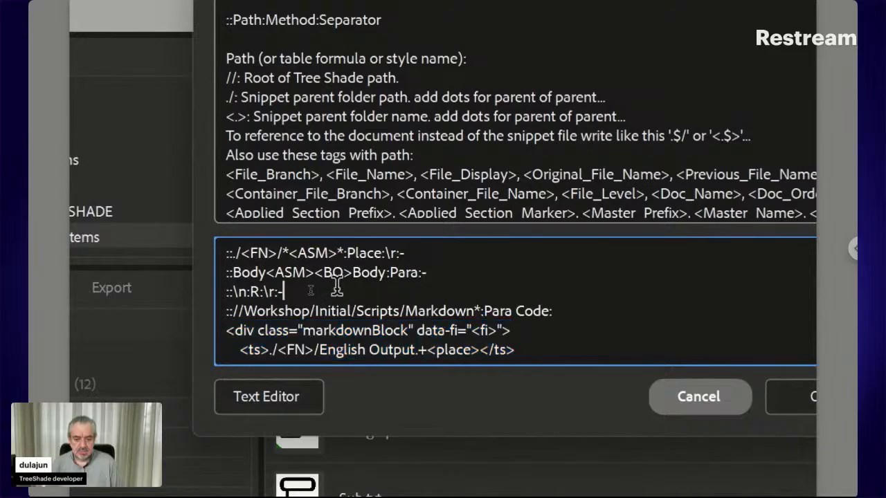
- Remove the ":-" ending and line break after the Place line so it joins the Body line, and highlight the "::" between them
{"action": "left_click", "coordinate": [420, 253]}
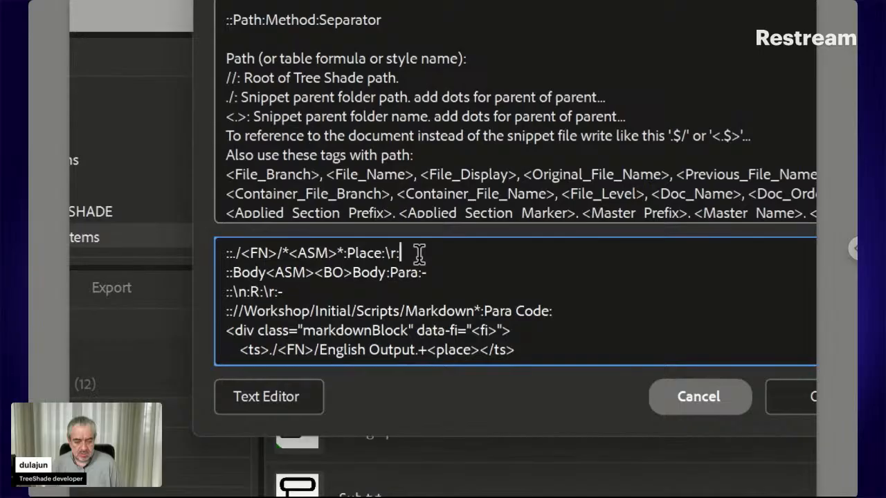
{"action": "key", "text": "Delete"}
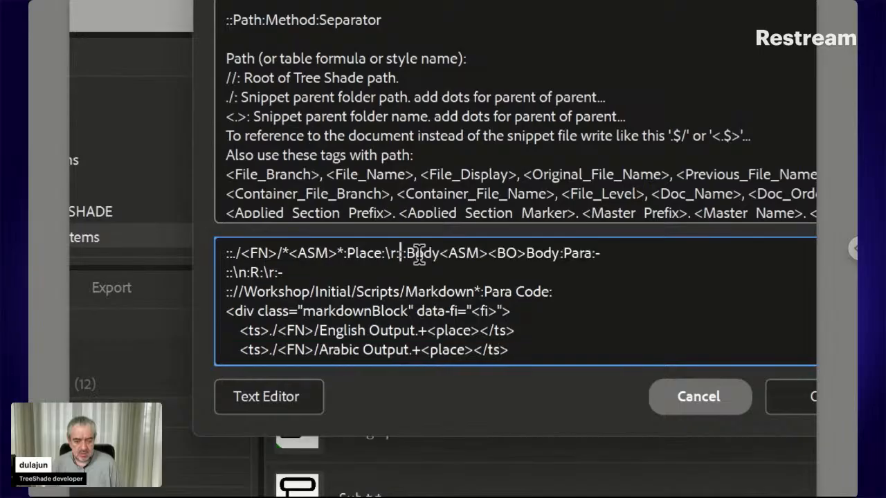
{"action": "key", "text": "BackSpace"}
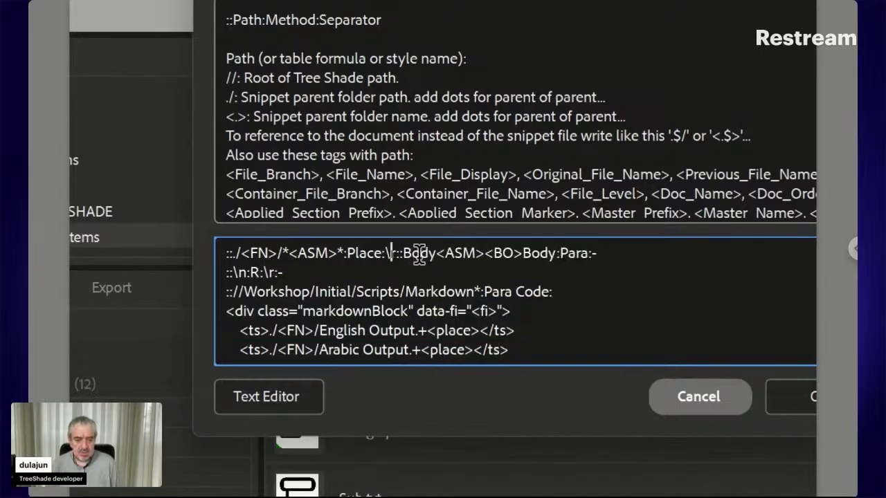
{"action": "key", "text": "shift+Left"}
{"action": "key", "text": "shift+Left"}
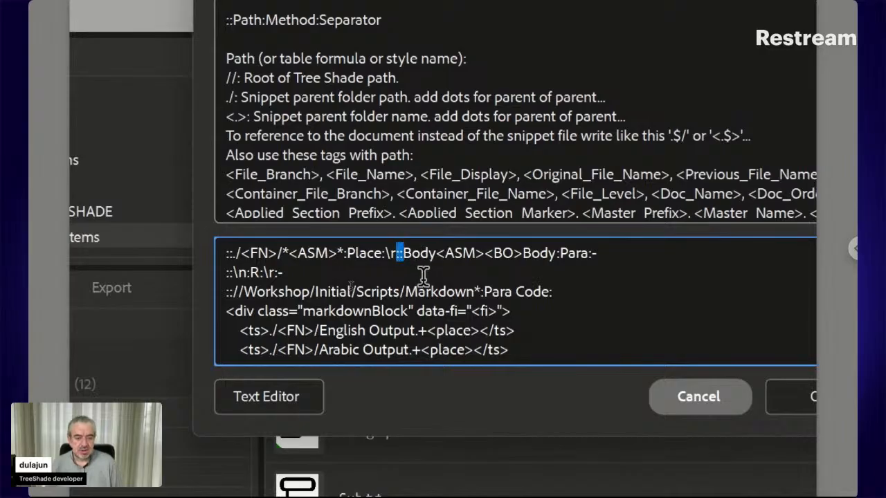
{"action": "key", "text": "Left"}
{"action": "key", "text": "Right"}
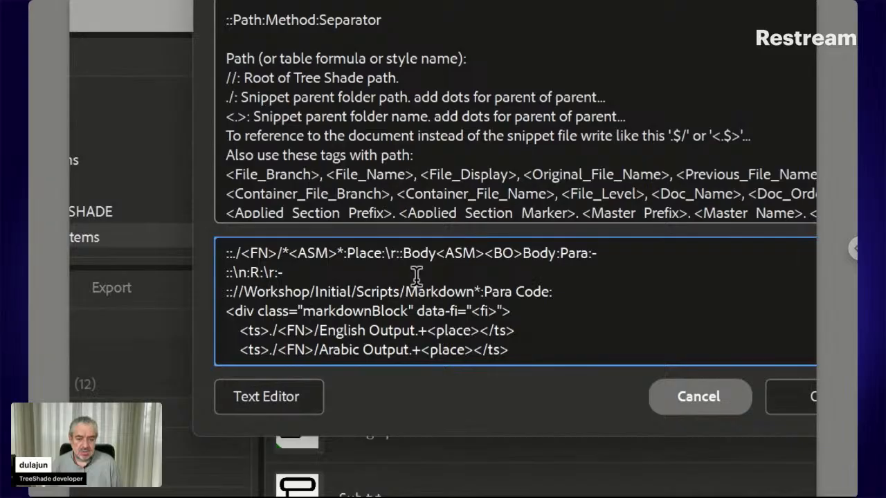
- Put "::Body" back on its own line, restore the ":-" ending on the Place line, and accept the content
{"action": "key", "text": "Return"}
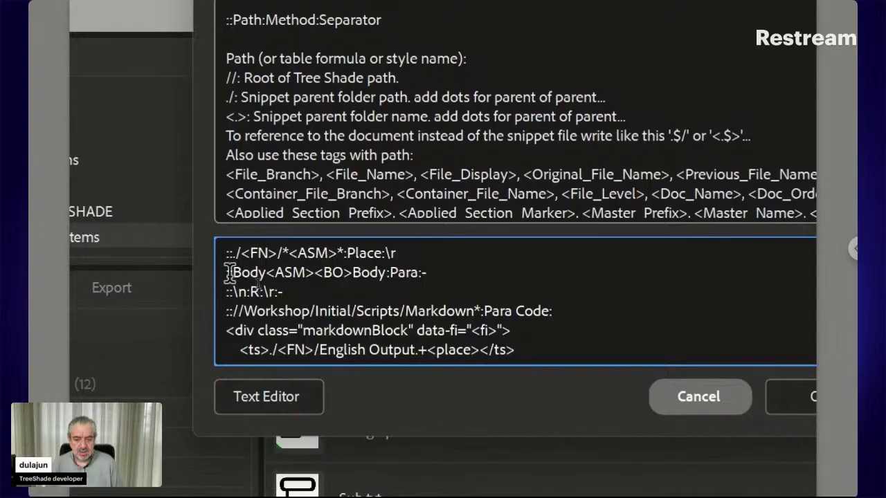
{"action": "left_click_drag", "start_coordinate": [225, 272], "coordinate": [233, 273]}
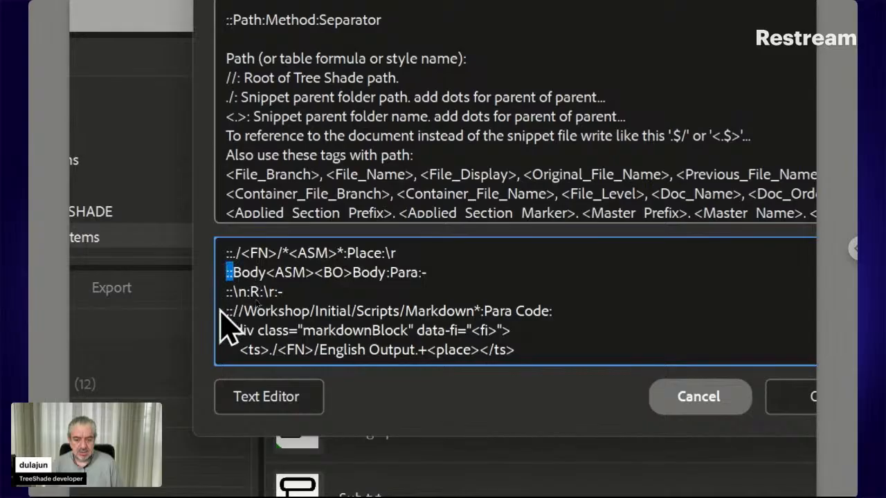
{"action": "left_click", "coordinate": [410, 252]}
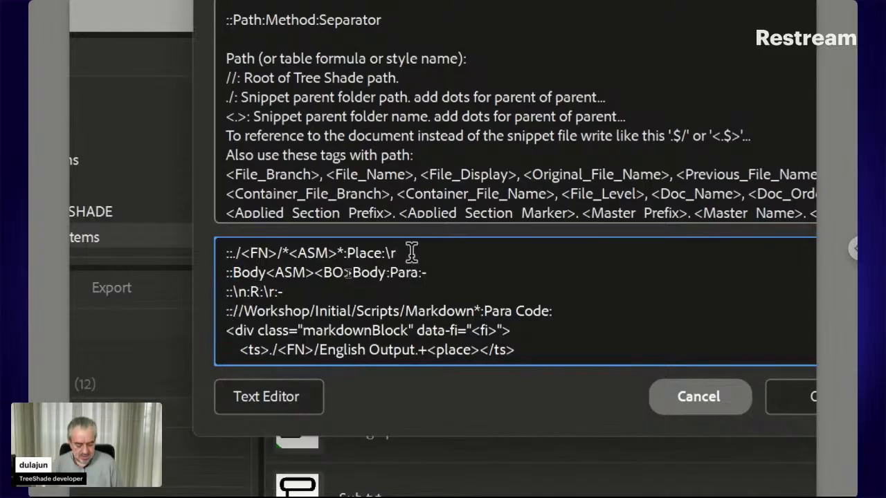
{"action": "type", "text": ":-"}
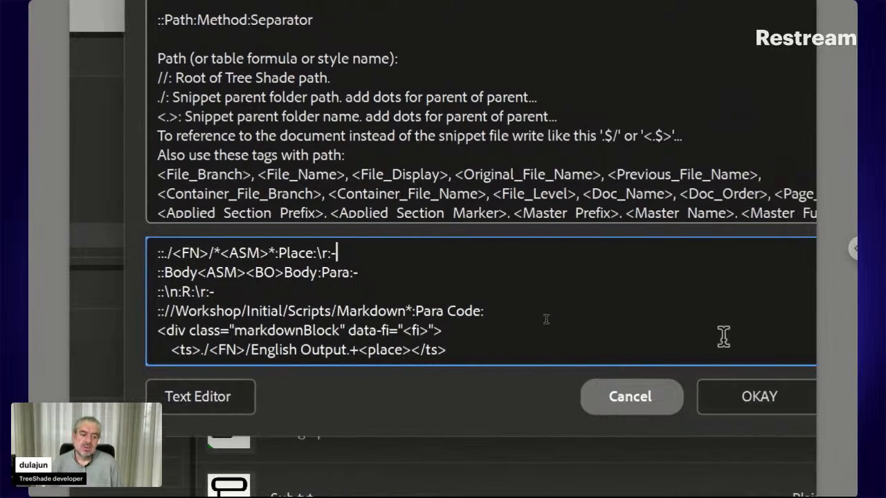
{"action": "left_click", "coordinate": [819, 395]}
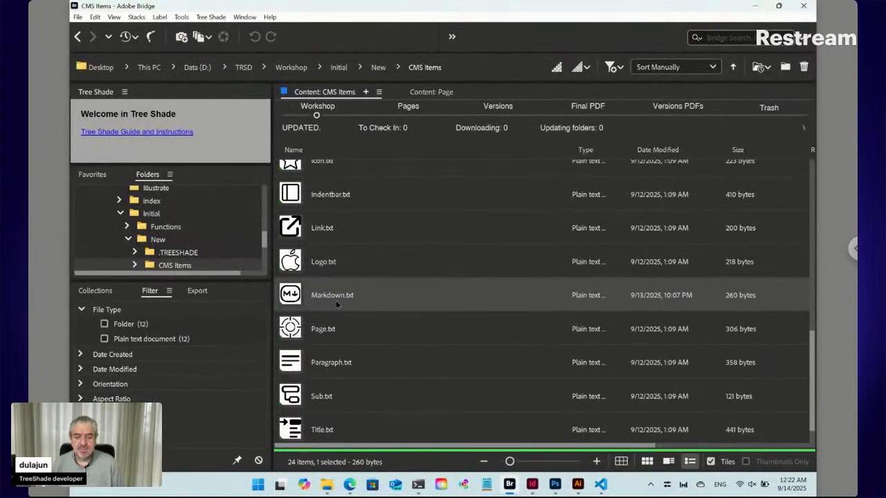
- Go to the Scripts folder inside Initial and select its Markdown.txt file
{"action": "left_click", "coordinate": [338, 70]}
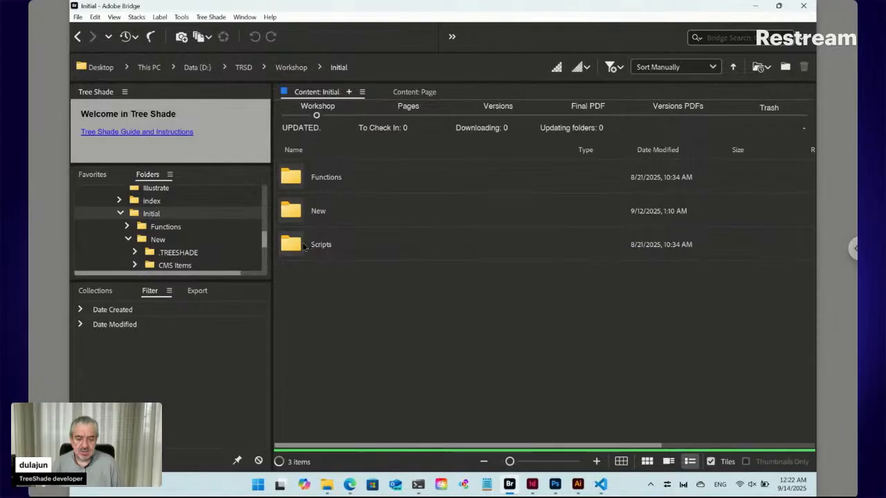
{"action": "double_click", "coordinate": [299, 246]}
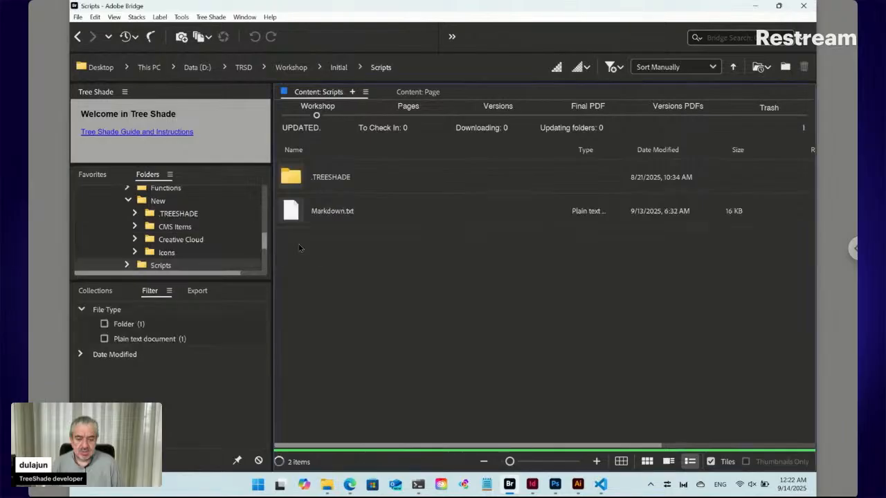
{"action": "left_click", "coordinate": [329, 214]}
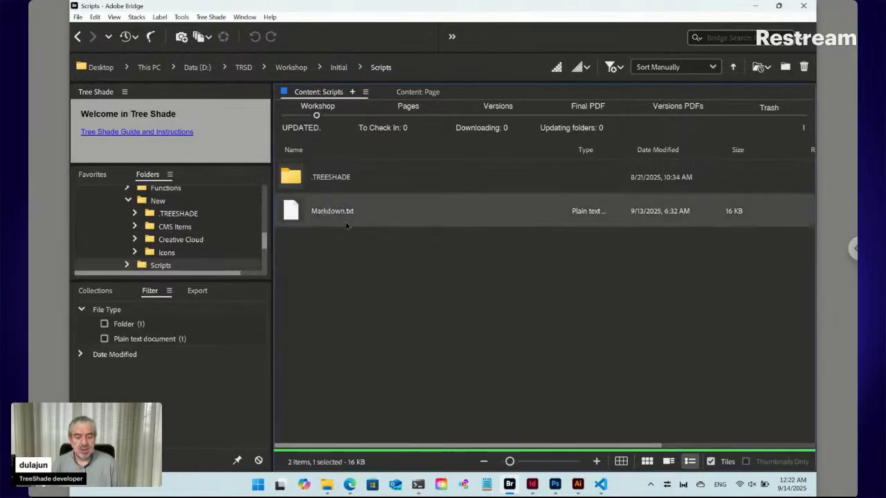
- Open Markdown.txt from Initial's Functions folder in Visual Studio Code and review the parse function from its first line
{"action": "left_click", "coordinate": [78, 36]}
{"action": "double_click", "coordinate": [328, 180]}
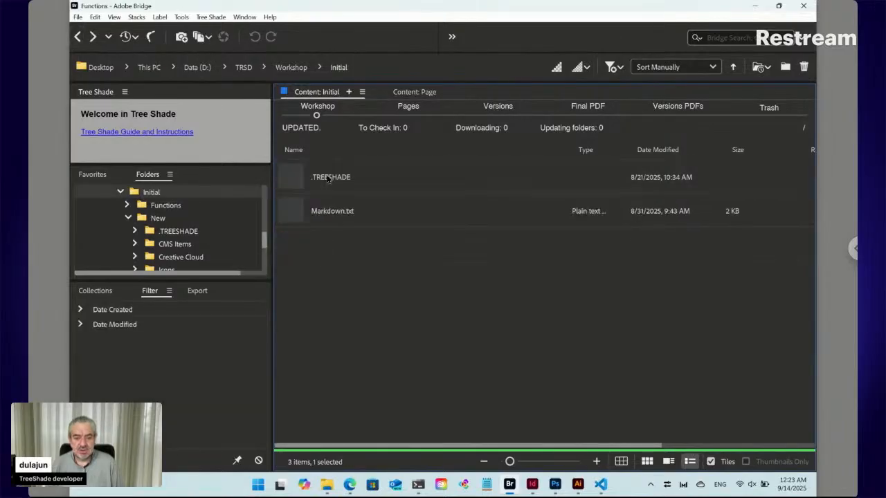
{"action": "left_click", "coordinate": [330, 213]}
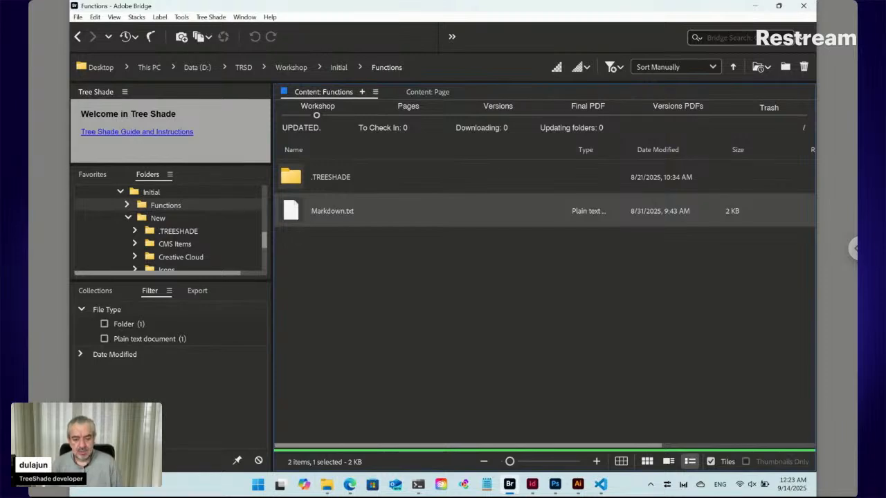
{"action": "left_click_drag", "start_coordinate": [324, 227], "coordinate": [374, 218]}
{"action": "key", "text": "alt+Tab"}
{"action": "key", "text": "alt+Tab"}
{"action": "key", "text": "alt+Tab"}
{"action": "key", "text": "alt+Tab"}
{"action": "key", "text": "alt+Tab"}
{"action": "key", "text": "alt+Tab"}
{"action": "key", "text": "alt+Tab"}
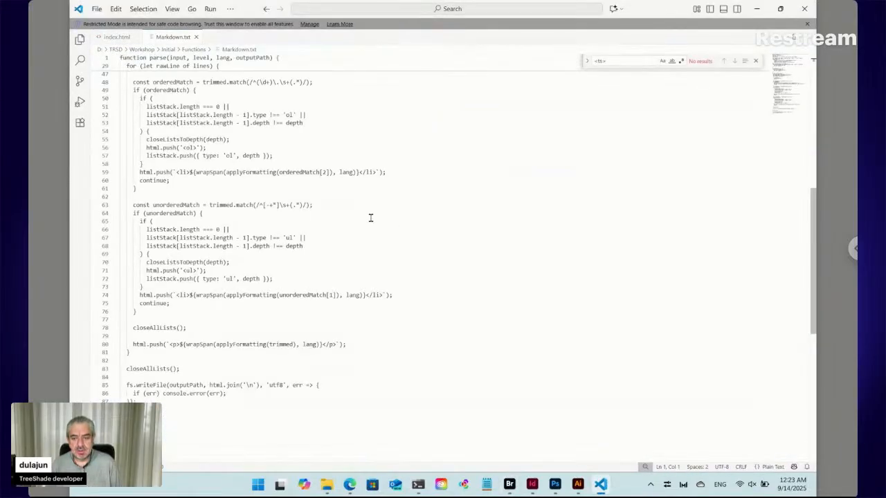
{"action": "scroll", "coordinate": [194, 118], "scroll_direction": "up", "scroll_amount": 15}
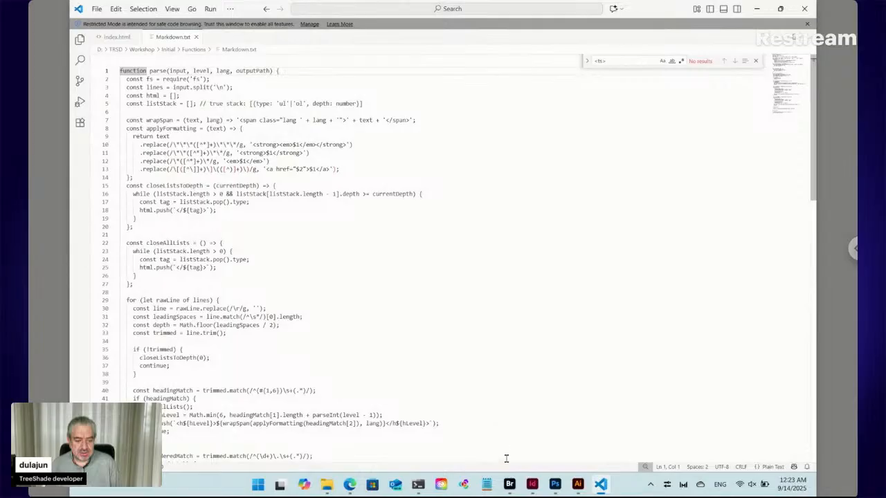
- Return to the CMS Items folder in Bridge and open its Markdown.txt in Visual Studio Code
{"action": "left_click", "coordinate": [509, 485]}
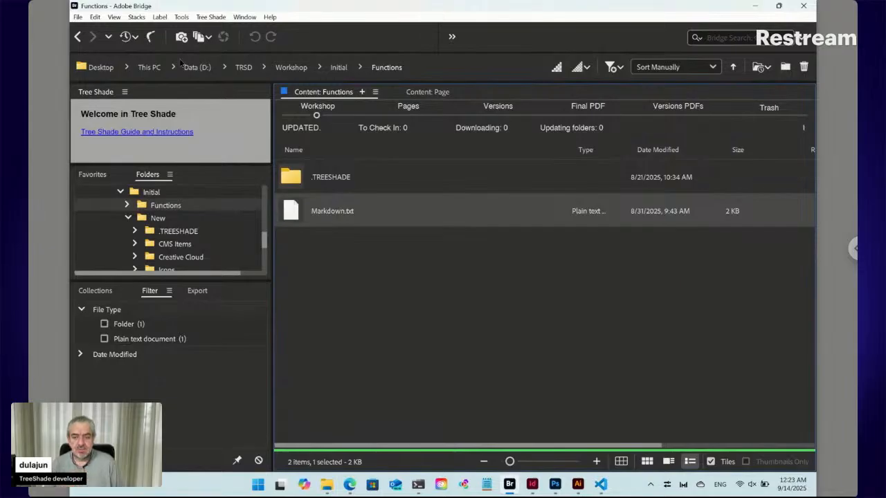
{"action": "left_click", "coordinate": [78, 36]}
{"action": "left_click", "coordinate": [78, 37]}
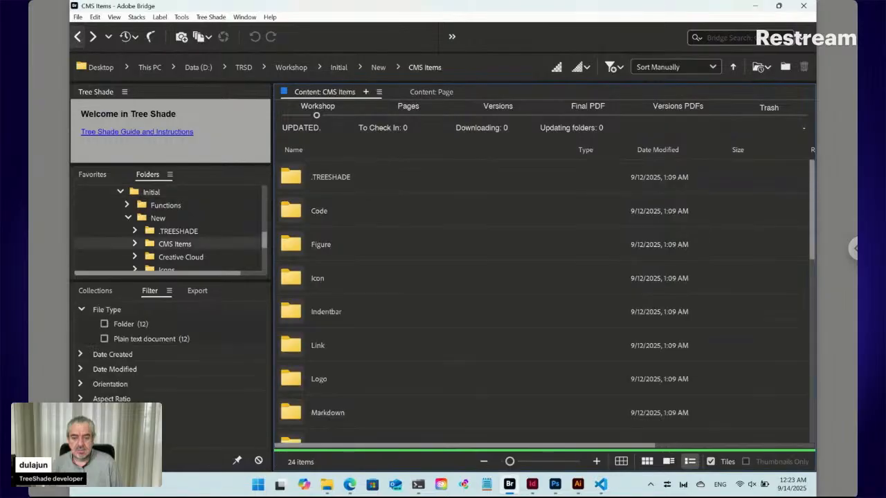
{"action": "scroll", "coordinate": [344, 274], "scroll_direction": "down", "scroll_amount": 6}
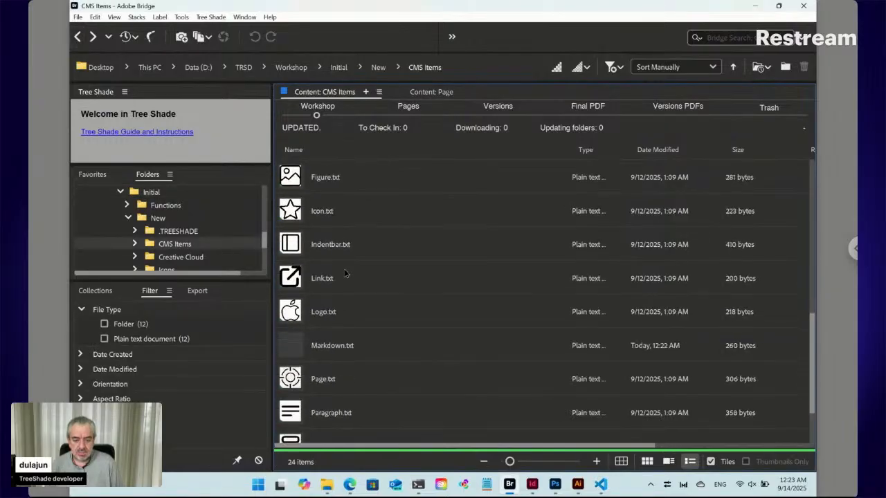
{"action": "scroll", "coordinate": [344, 271], "scroll_direction": "up", "scroll_amount": 4}
{"action": "scroll", "coordinate": [344, 272], "scroll_direction": "down", "scroll_amount": 4}
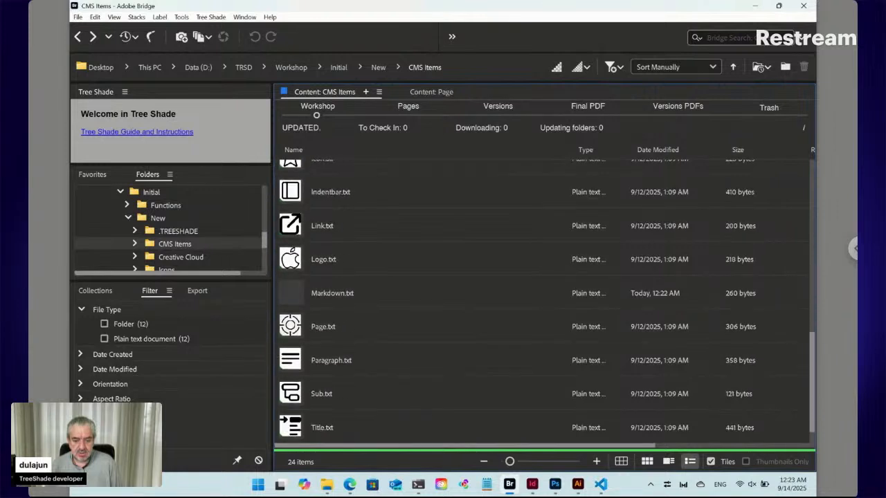
{"action": "left_click", "coordinate": [319, 297]}
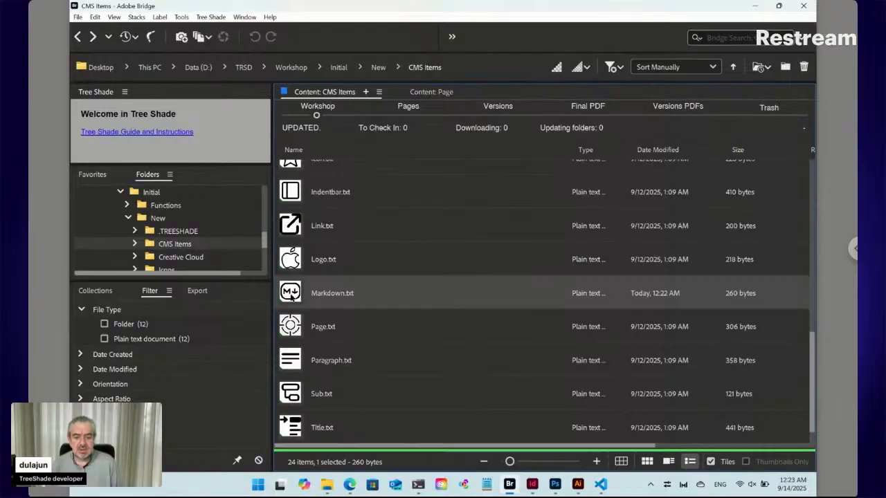
{"action": "left_click_drag", "start_coordinate": [291, 294], "coordinate": [346, 205]}
{"action": "key", "text": "alt+Tab"}
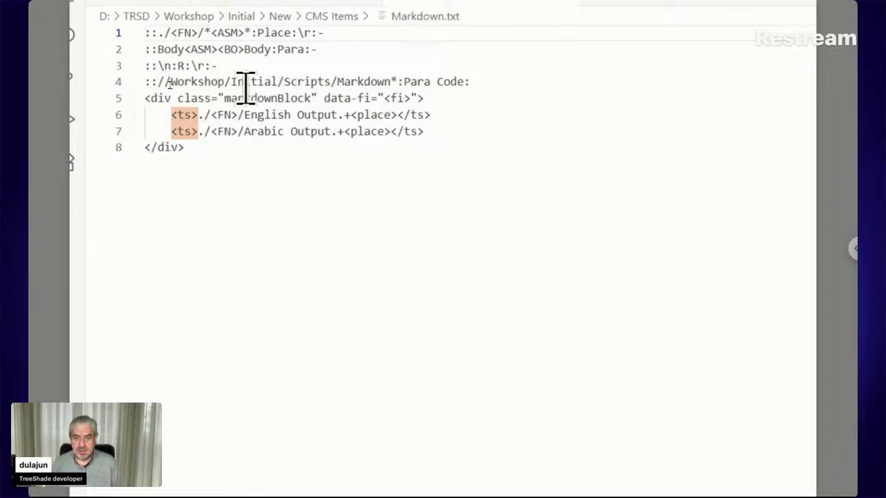
- Examine the four snippet definition lines and the English and Arabic Output lines in the markdownBlock div
{"action": "left_click_drag", "start_coordinate": [476, 82], "coordinate": [79, 42]}
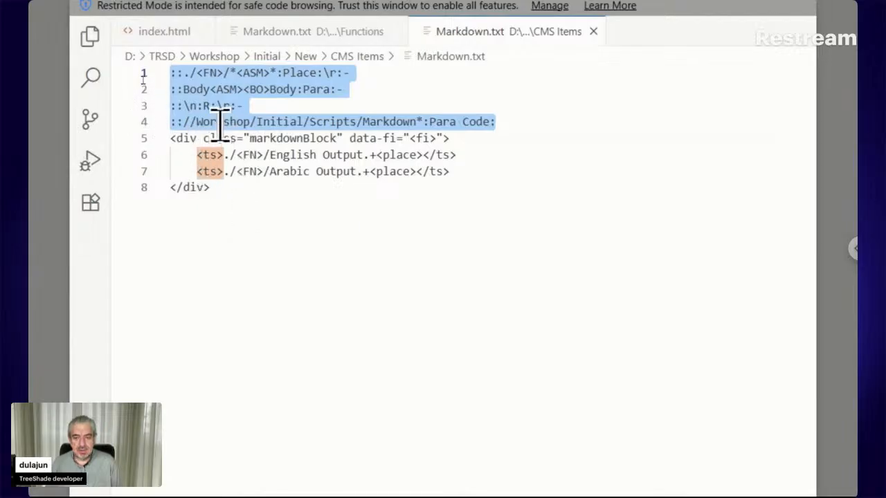
{"action": "left_click", "coordinate": [237, 158]}
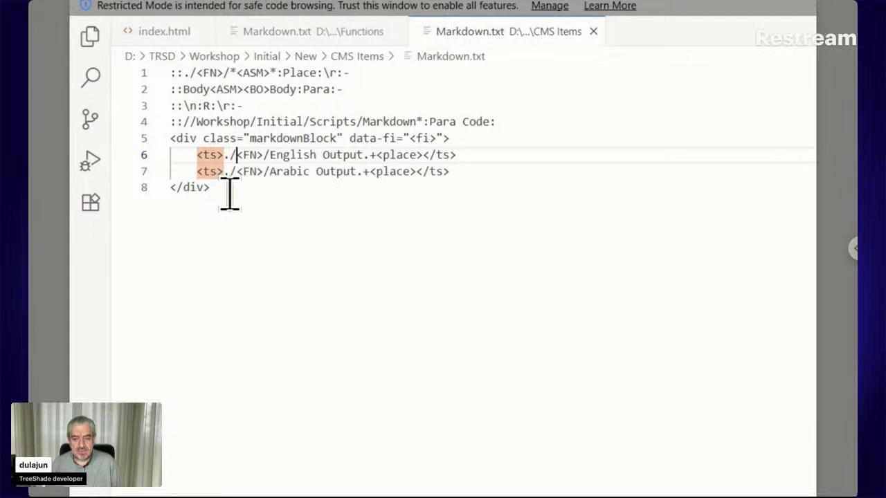
{"action": "left_click", "coordinate": [459, 155]}
{"action": "left_click_drag", "start_coordinate": [460, 155], "coordinate": [198, 155]}
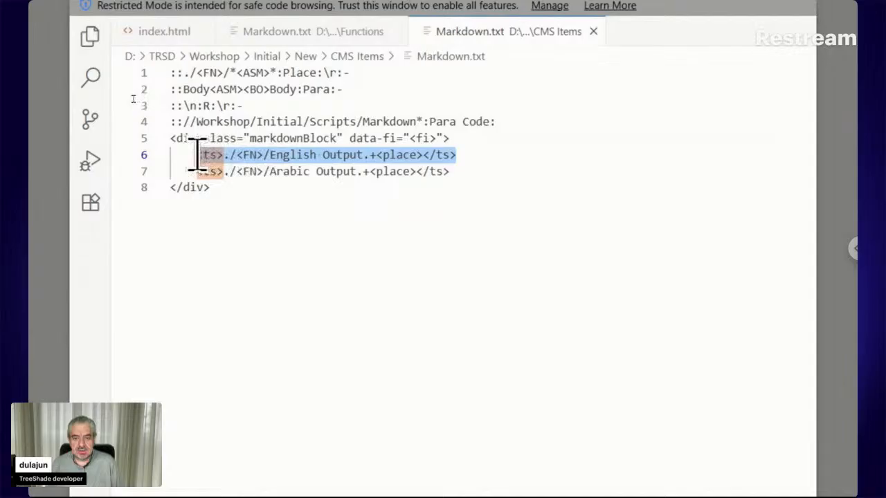
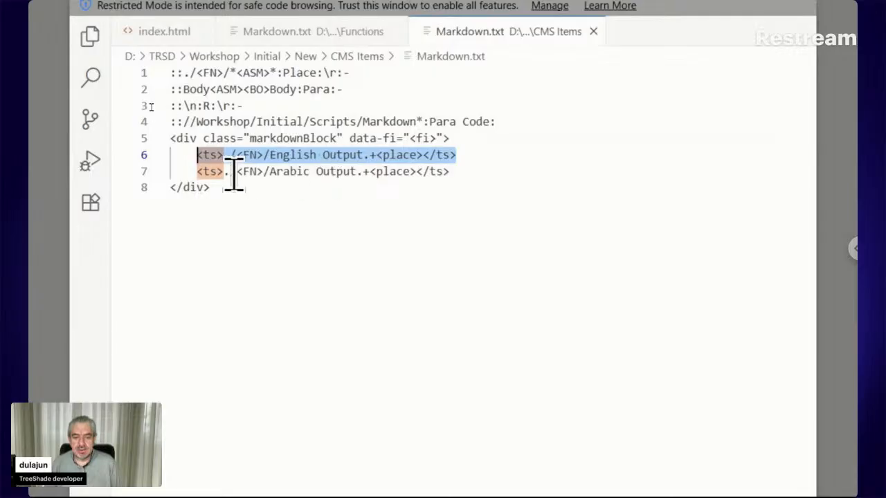
{"action": "left_click", "coordinate": [357, 173]}
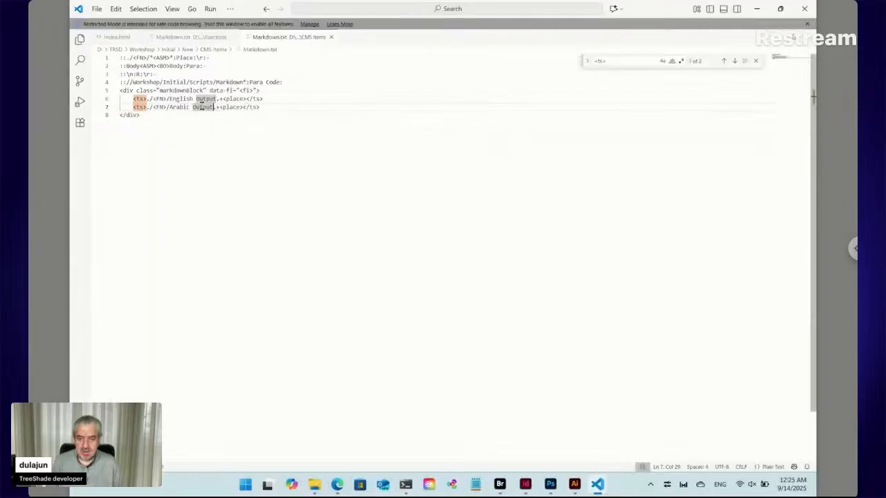
- In Bridge, open the paired folder of the CMS Items Markdown.txt and open Render ts_hdn.txt in Visual Studio Code
{"action": "mouse_move", "coordinate": [510, 487]}
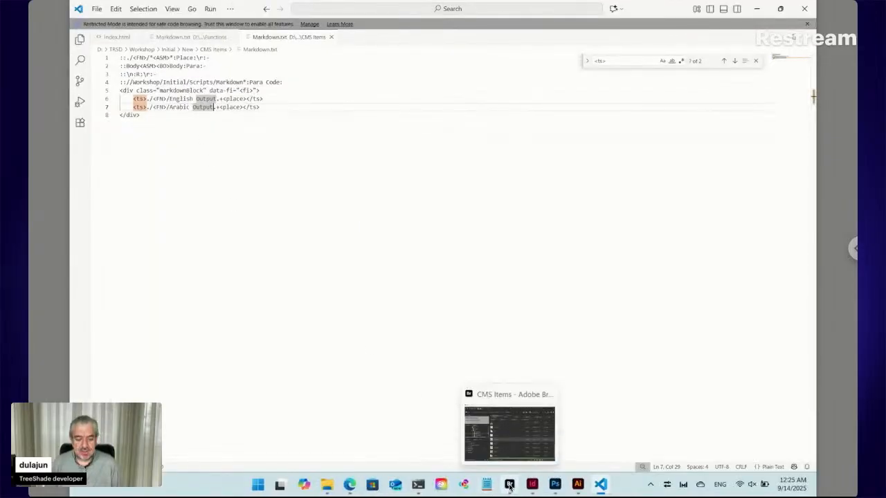
{"action": "left_click", "coordinate": [487, 446]}
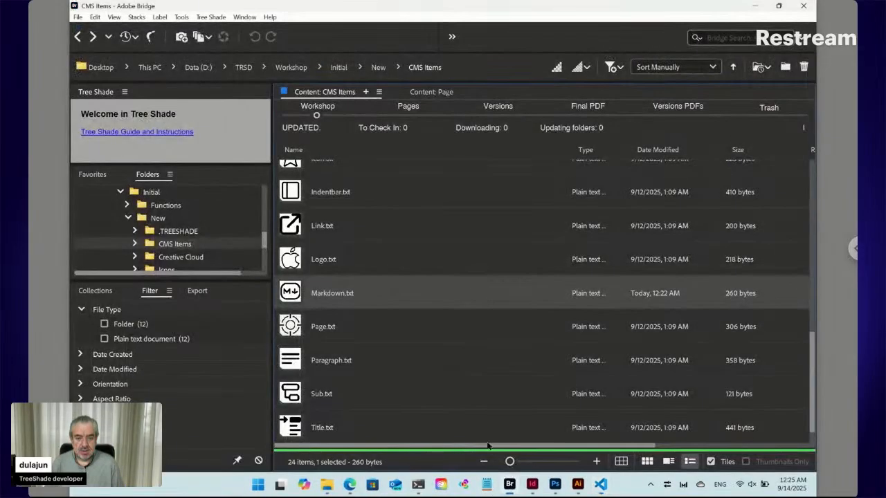
{"action": "double_click", "coordinate": [292, 293]}
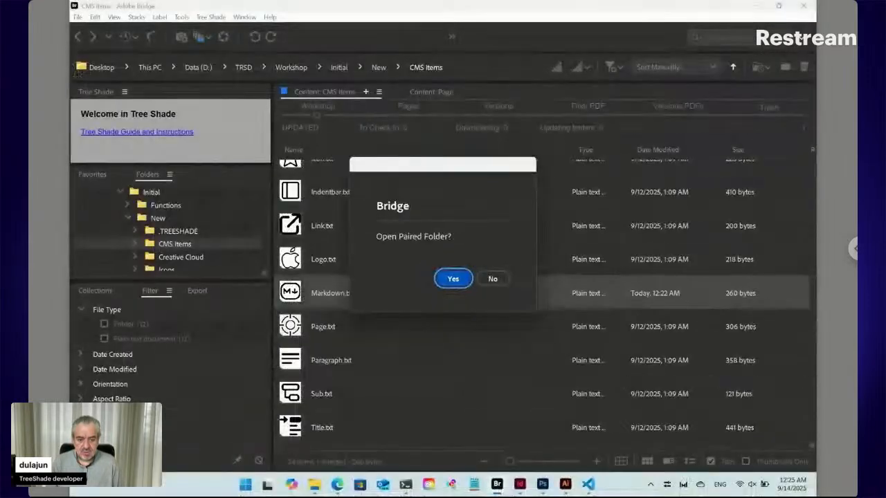
{"action": "left_click", "coordinate": [453, 278]}
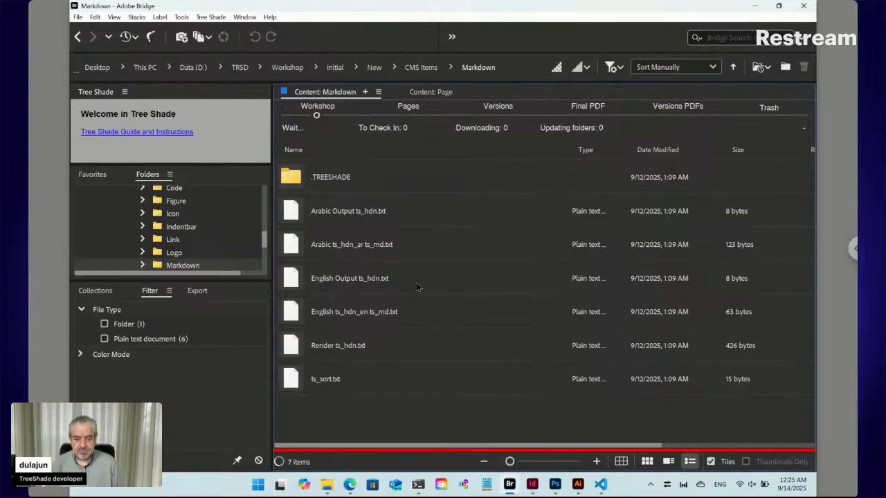
{"action": "left_click", "coordinate": [322, 353]}
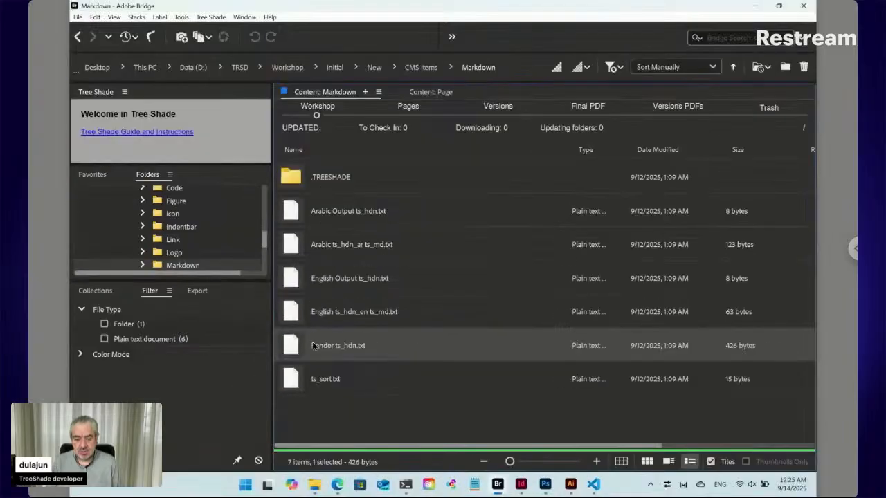
{"action": "left_click_drag", "start_coordinate": [293, 348], "coordinate": [350, 242]}
{"action": "key", "text": "alt+Tab"}
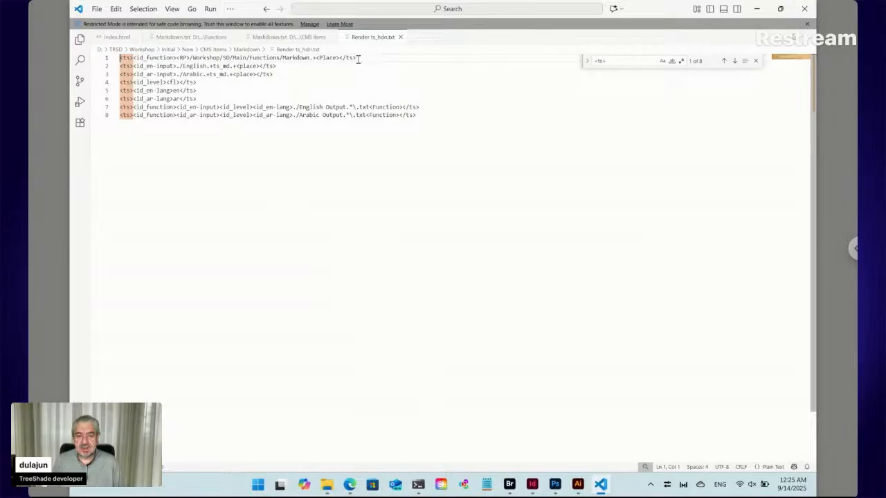
- Replace "SD/Main" with "Initial" in the id_function path on line 1 of Render ts_hdn.txt
{"action": "left_click_drag", "start_coordinate": [356, 58], "coordinate": [119, 58]}
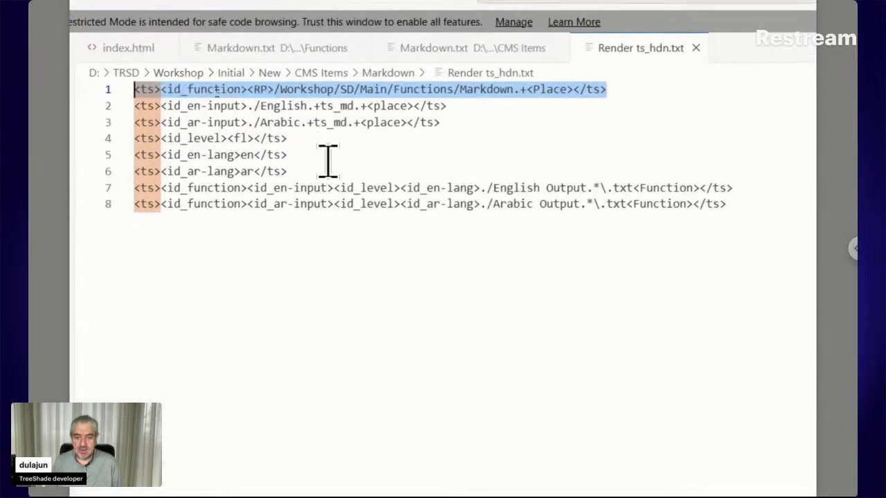
{"action": "left_click", "coordinate": [328, 159]}
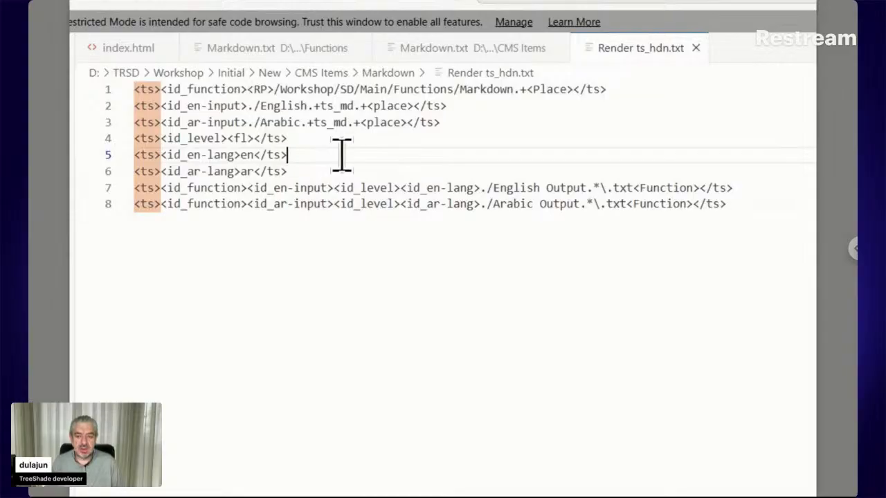
{"action": "left_click_drag", "start_coordinate": [607, 90], "coordinate": [102, 89]}
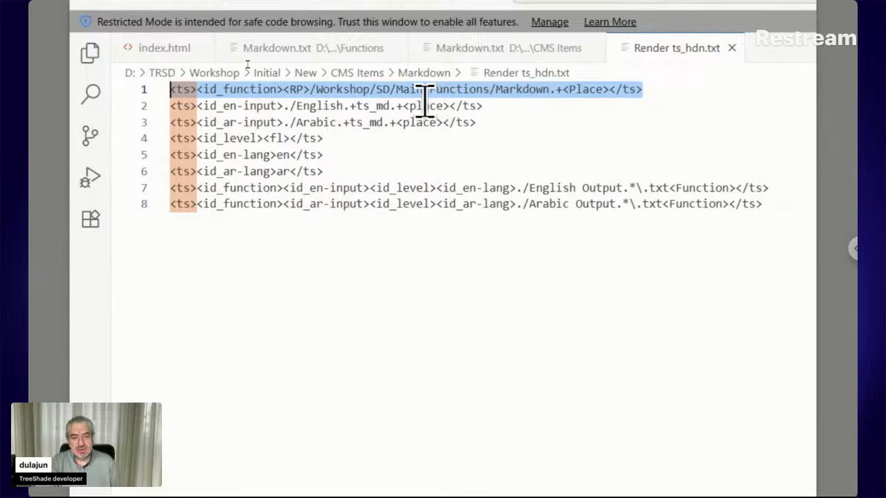
{"action": "left_click", "coordinate": [385, 91]}
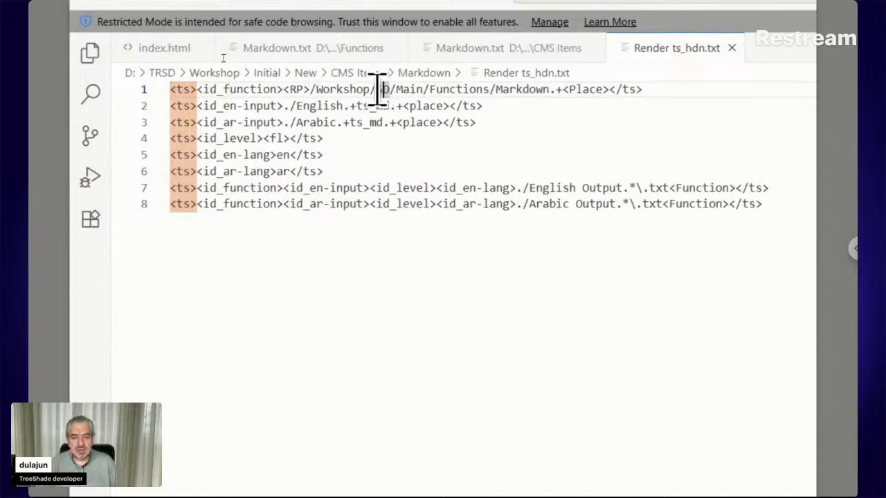
{"action": "left_click_drag", "start_coordinate": [377, 89], "coordinate": [424, 88]}
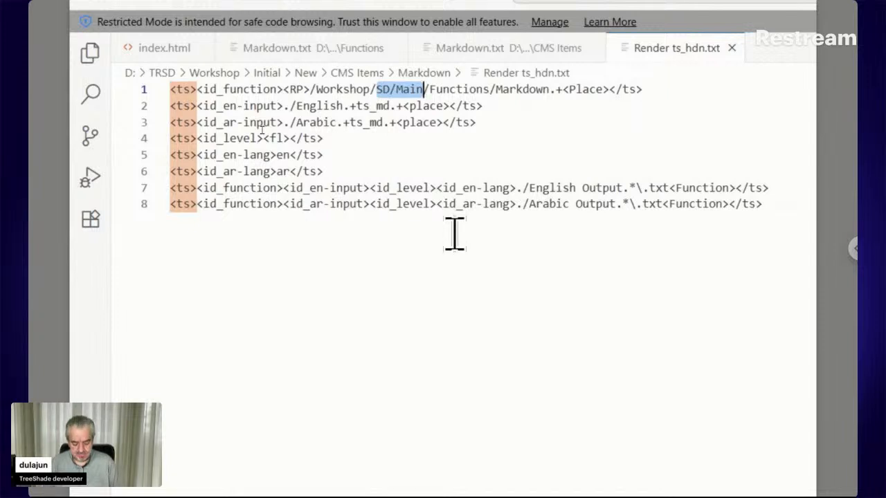
{"action": "type", "text": "Initial"}
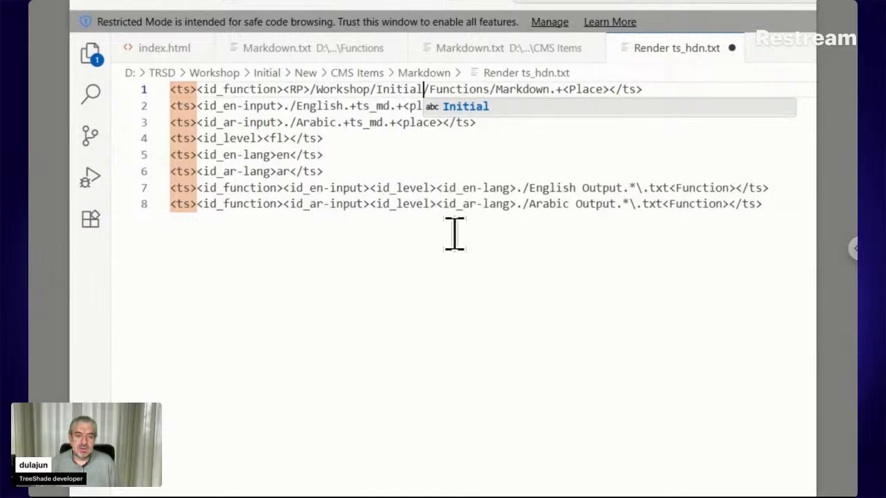
{"action": "key", "text": "Right"}
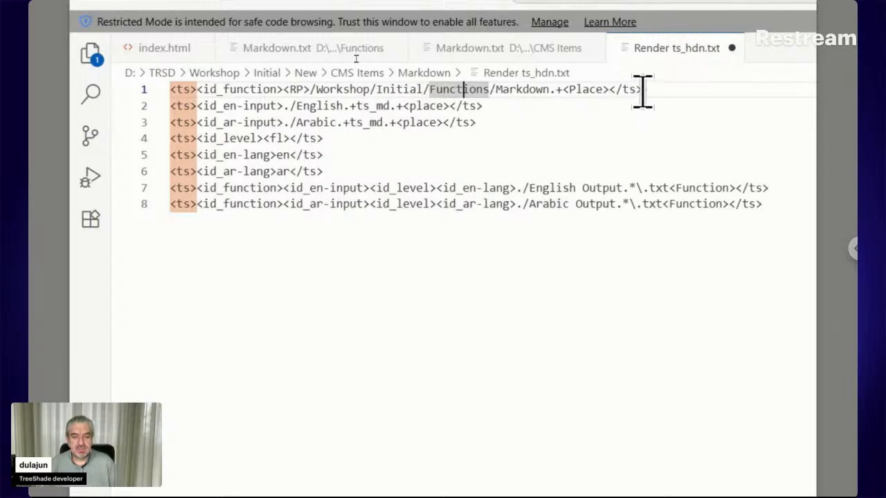
- Examine the id_function definition on line 1 and the <Function> tags ending the English and Arabic Output lines
{"action": "left_click_drag", "start_coordinate": [642, 90], "coordinate": [194, 89]}
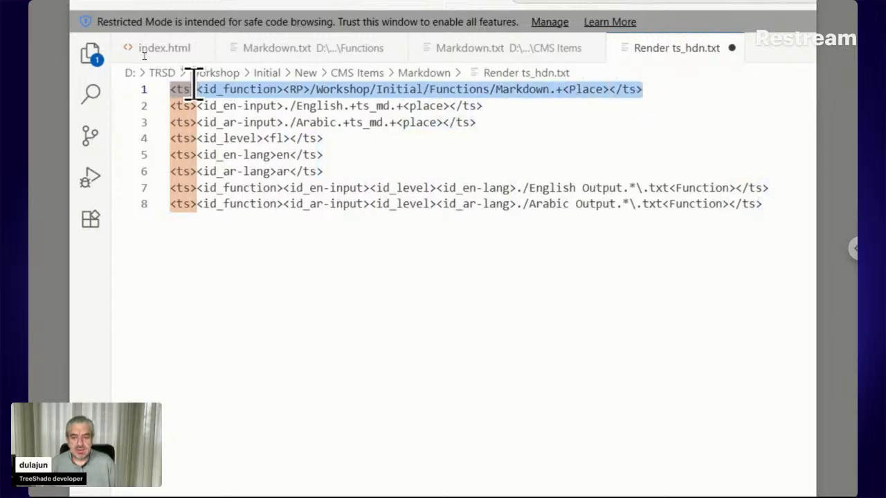
{"action": "double_click", "coordinate": [241, 87]}
{"action": "left_click_drag", "start_coordinate": [284, 89], "coordinate": [195, 90]}
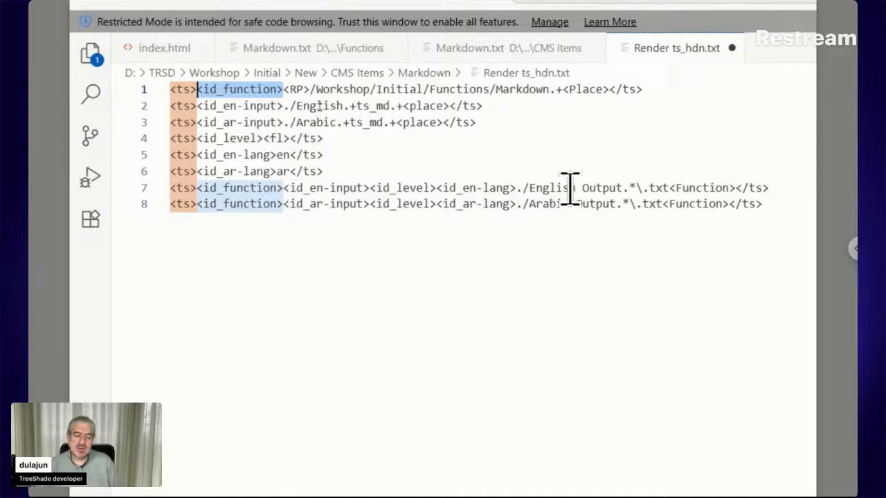
{"action": "left_click", "coordinate": [736, 188]}
{"action": "left_click_drag", "start_coordinate": [724, 187], "coordinate": [661, 187]}
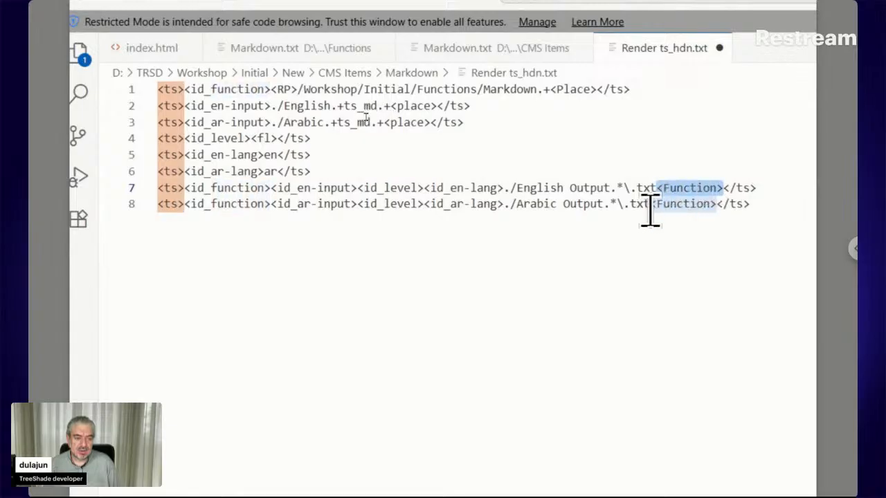
{"action": "left_click", "coordinate": [652, 204]}
{"action": "left_click", "coordinate": [715, 204], "text": "shift"}
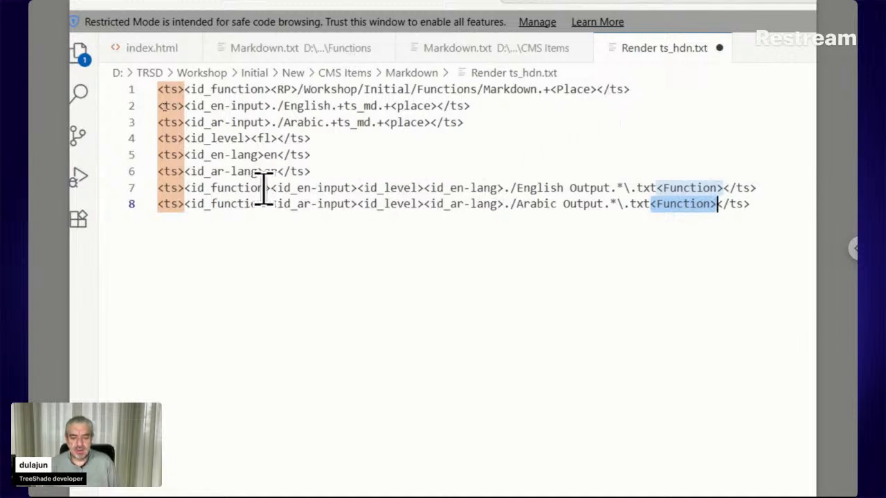
- Examine the id_function, id_en-input, id_level and id_en-lang tags on line 7 of Render ts_hdn.txt
{"action": "left_click", "coordinate": [183, 188]}
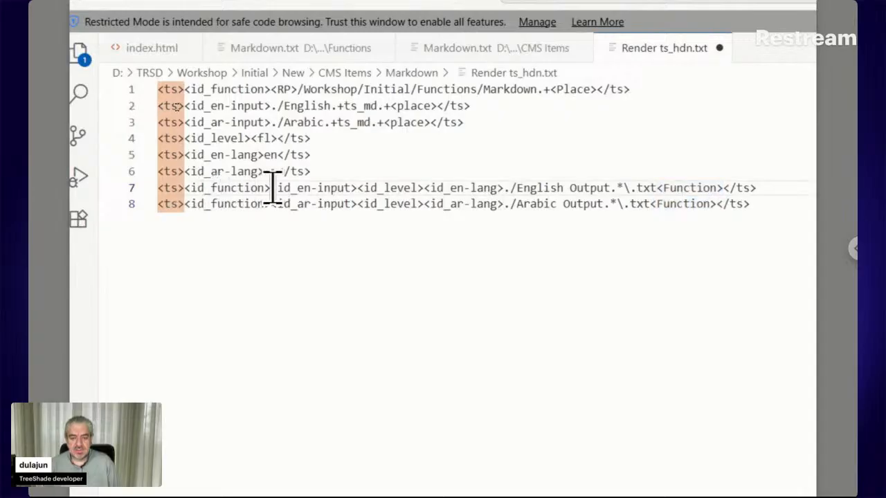
{"action": "left_click_drag", "start_coordinate": [271, 187], "coordinate": [183, 188]}
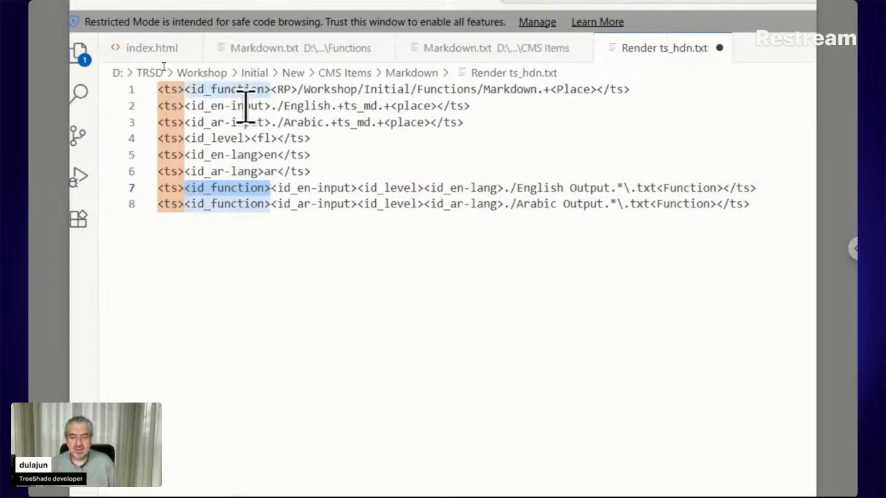
{"action": "left_click", "coordinate": [270, 187]}
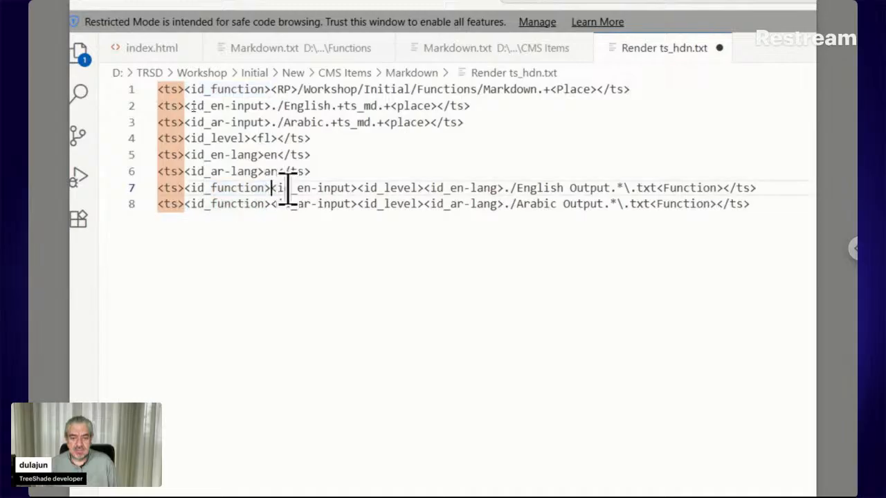
{"action": "left_click", "coordinate": [358, 188], "text": "shift"}
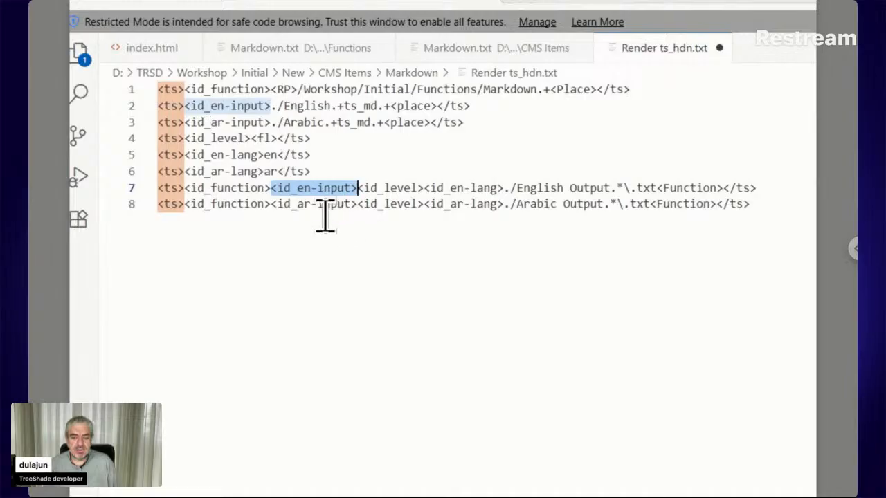
{"action": "left_click_drag", "start_coordinate": [425, 186], "coordinate": [359, 186]}
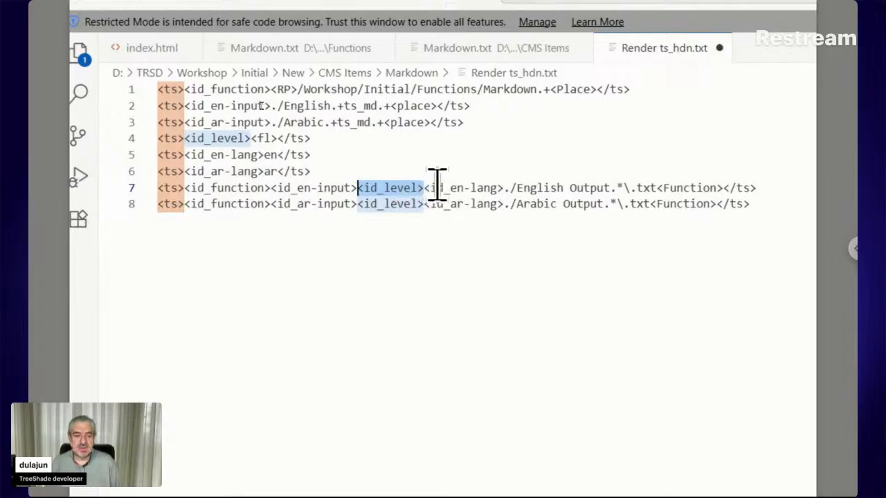
{"action": "left_click_drag", "start_coordinate": [505, 186], "coordinate": [423, 187]}
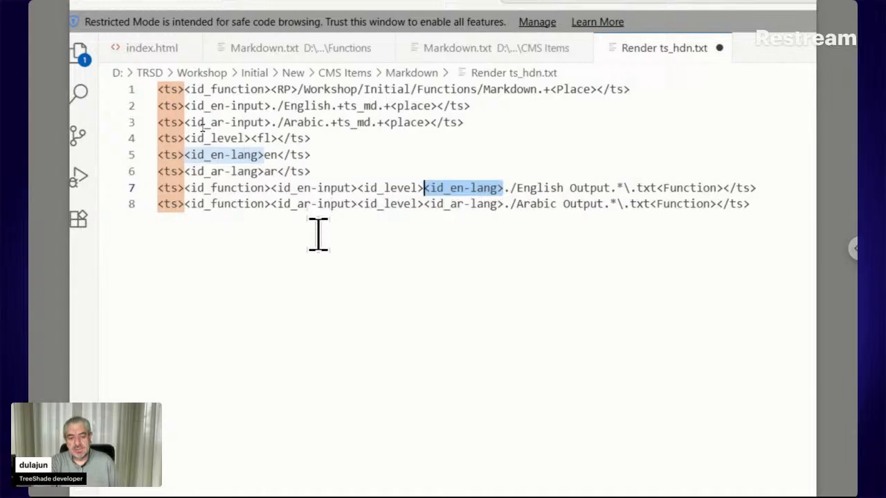
{"action": "left_click_drag", "start_coordinate": [357, 182], "coordinate": [270, 183]}
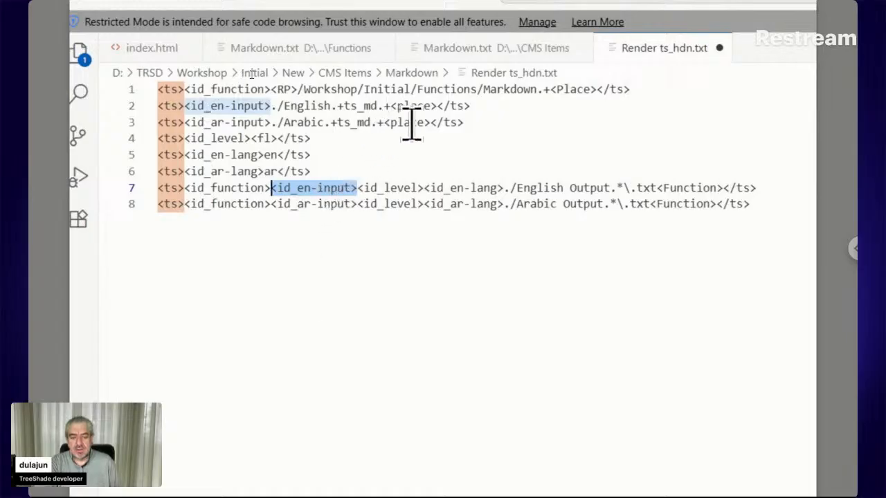
- Examine the English and Arabic input definitions on lines 2 and 3 and the two output lines 7 and 8
{"action": "left_click_drag", "start_coordinate": [466, 123], "coordinate": [146, 109]}
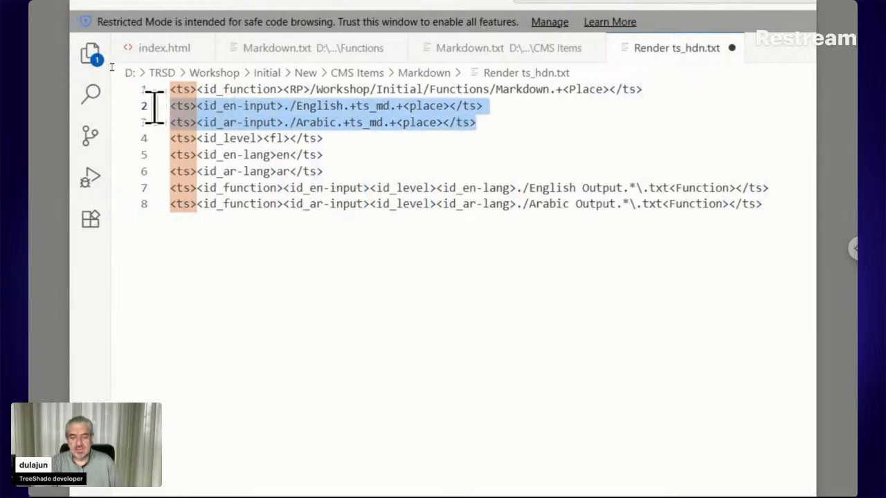
{"action": "left_click", "coordinate": [283, 106]}
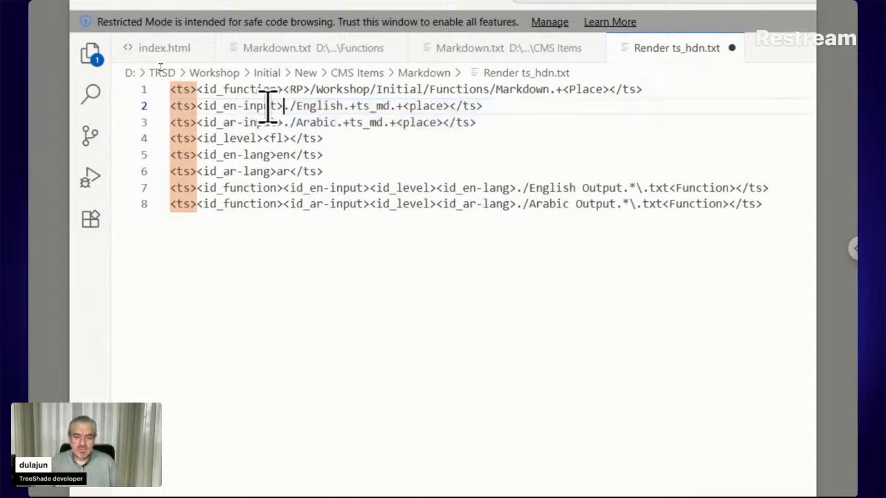
{"action": "left_click", "coordinate": [197, 105], "text": "shift"}
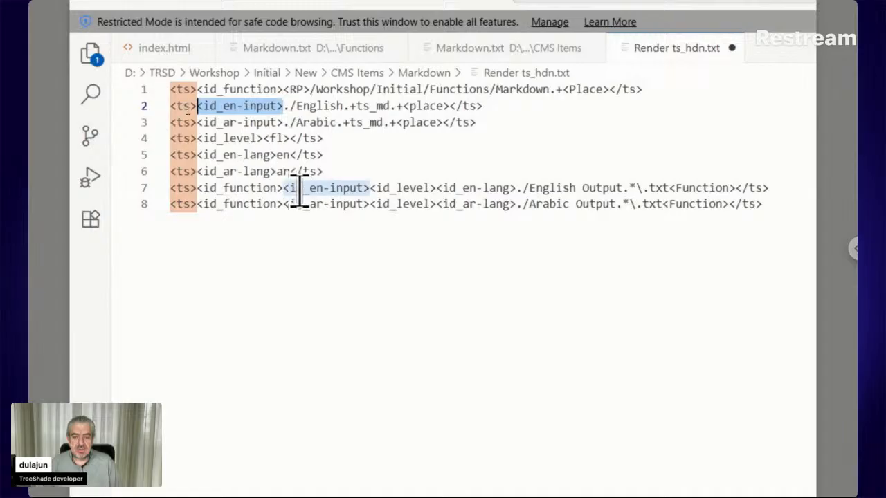
{"action": "scroll", "coordinate": [720, 196], "scroll_direction": "right", "scroll_amount": 2}
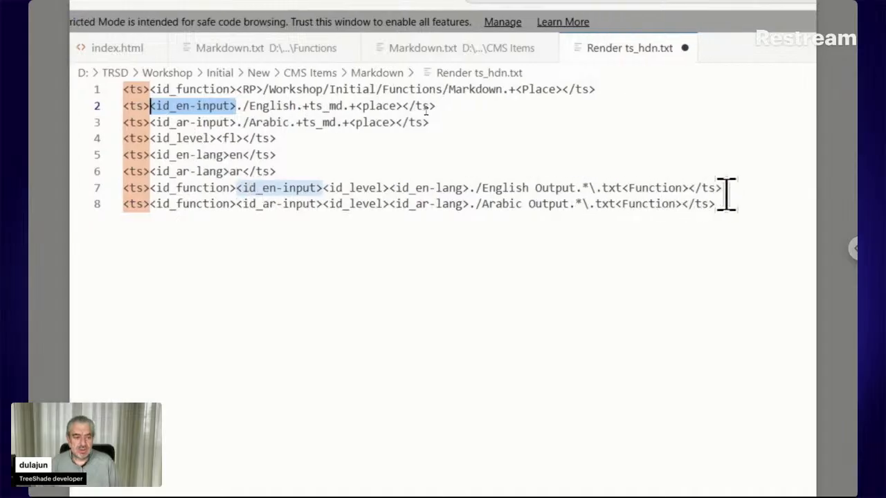
{"action": "double_click", "coordinate": [692, 203]}
{"action": "left_click_drag", "start_coordinate": [701, 204], "coordinate": [138, 190]}
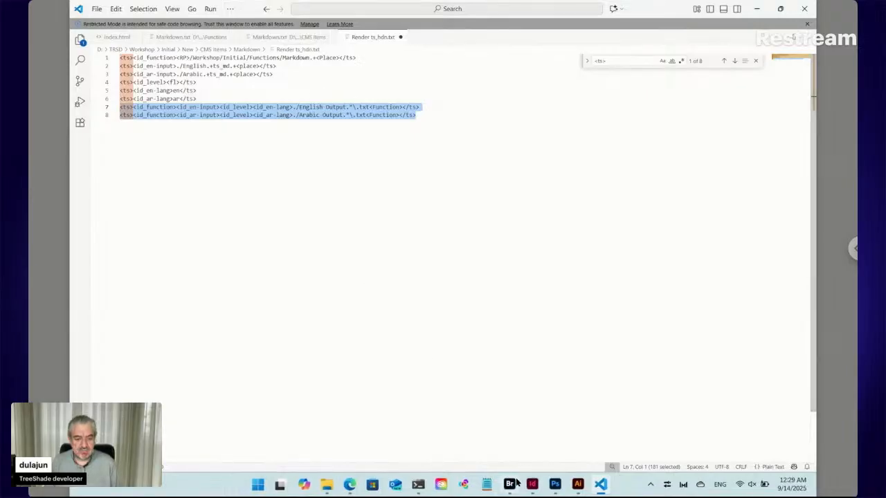
- In Bridge, go to the Functions folder inside Initial and open its Markdown.txt in Visual Studio Code
{"action": "mouse_move", "coordinate": [515, 482]}
{"action": "left_click", "coordinate": [488, 449]}
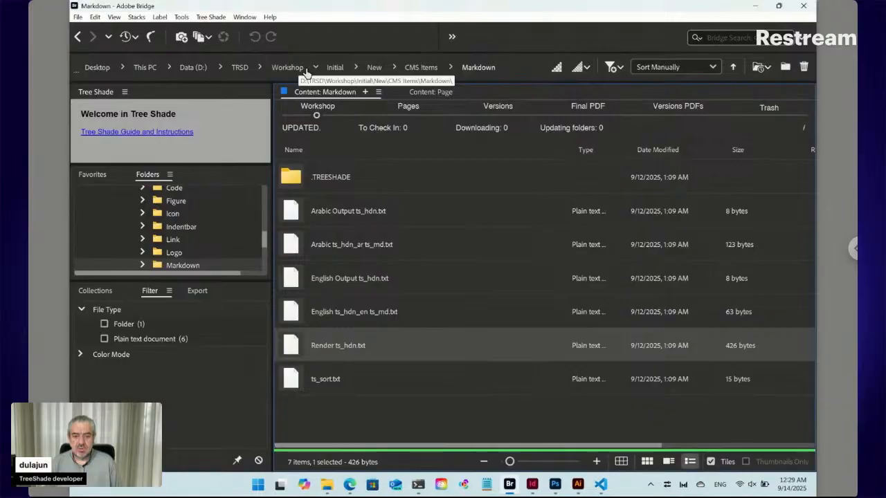
{"action": "left_click", "coordinate": [336, 70]}
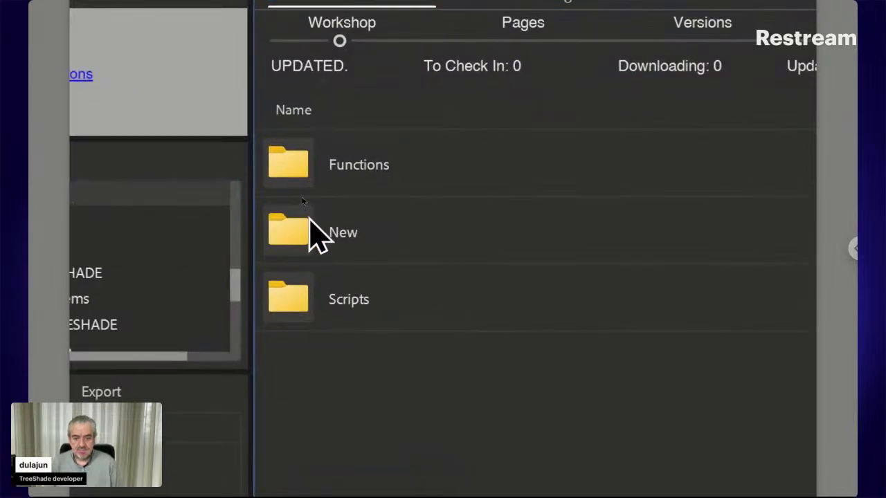
{"action": "left_click", "coordinate": [307, 184]}
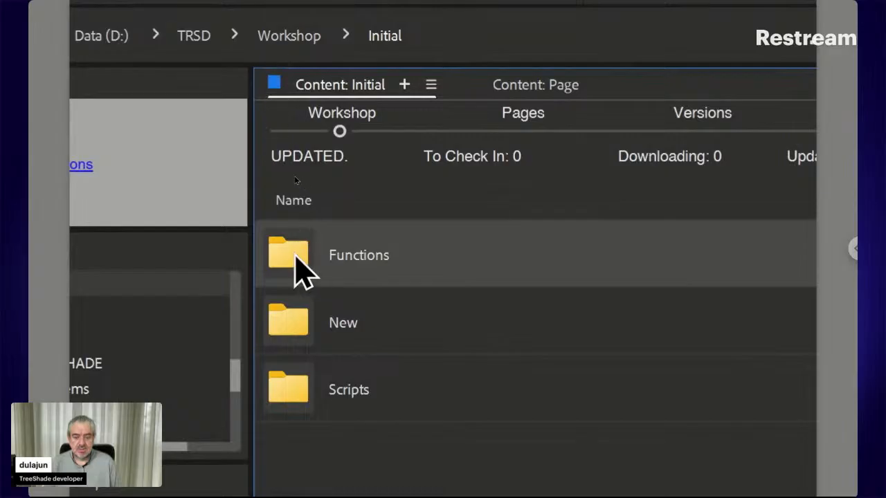
{"action": "double_click", "coordinate": [296, 260]}
{"action": "left_click", "coordinate": [297, 331]}
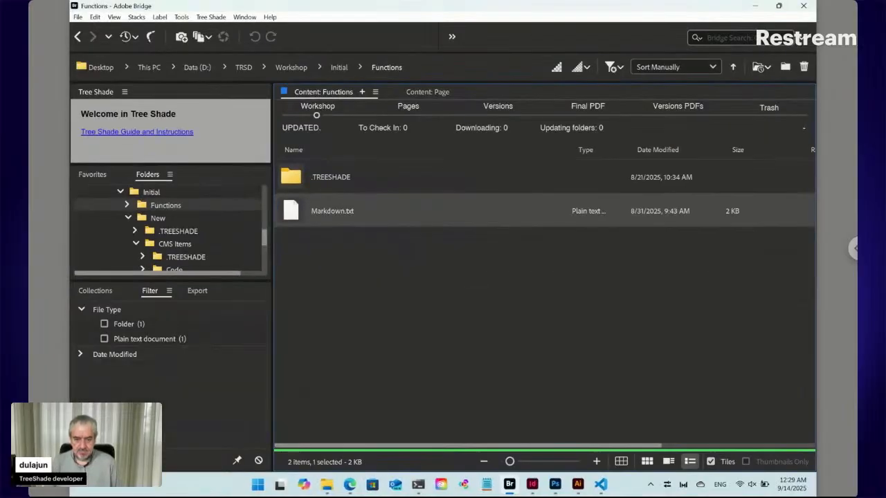
{"action": "left_click_drag", "start_coordinate": [290, 211], "coordinate": [362, 207]}
{"action": "key", "text": "alt+Tab"}
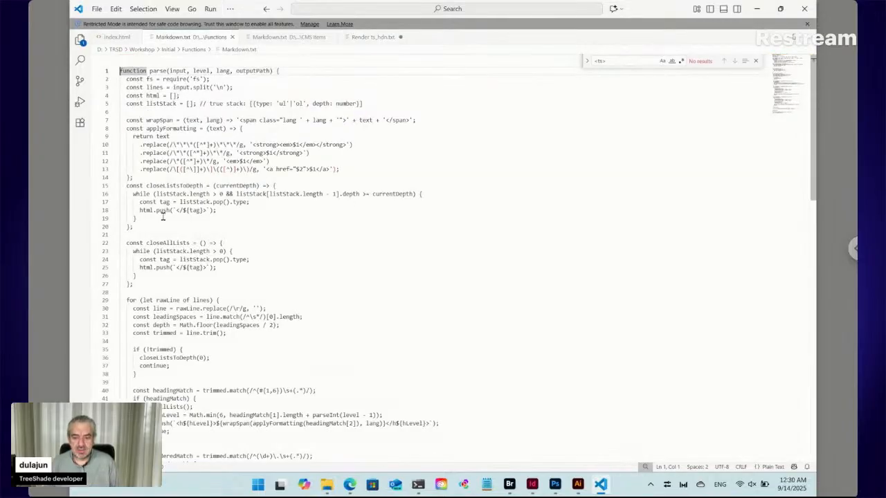
- Read through the parse function in the Functions Markdown.txt, undoing any stray character entered before it
{"action": "scroll", "coordinate": [164, 216], "scroll_direction": "down", "scroll_amount": 20}
{"action": "scroll", "coordinate": [443, 242], "scroll_direction": "up", "scroll_amount": 20}
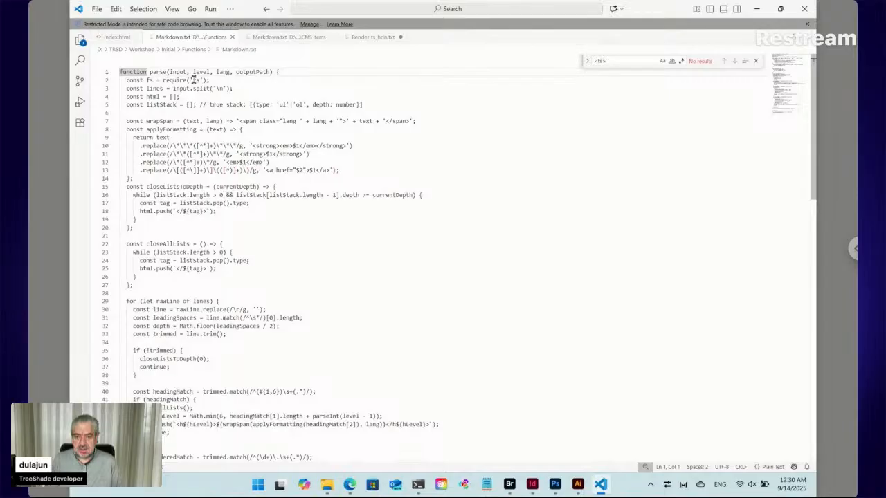
{"action": "type", "text": "4"}
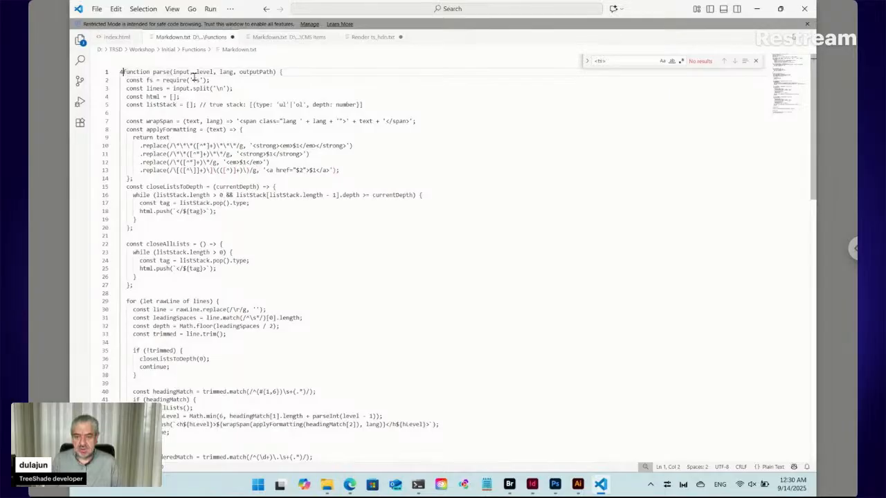
{"action": "key", "text": "ctrl+z"}
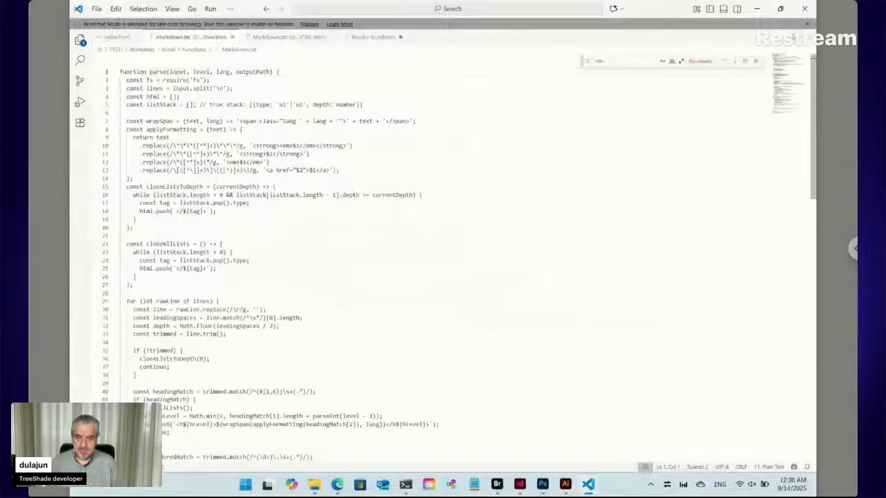
- Return to Render ts_hdn.txt and examine the id_en-input and id_level arguments on line 7
{"action": "left_click", "coordinate": [365, 40]}
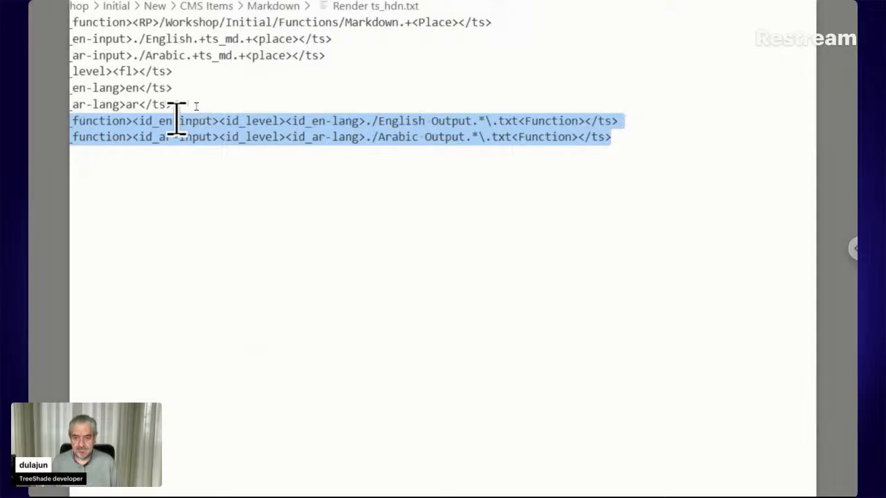
{"action": "left_click", "coordinate": [154, 121]}
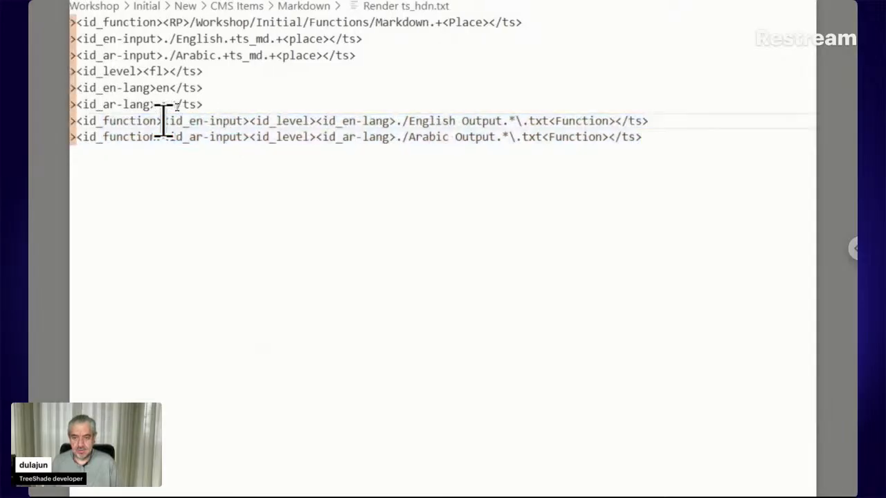
{"action": "left_click", "coordinate": [248, 121], "text": "shift"}
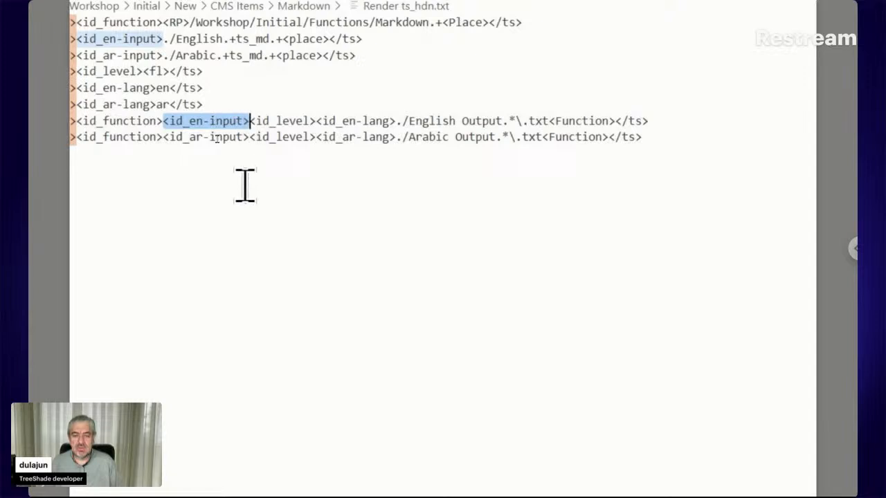
{"action": "key", "text": "Right"}
{"action": "key", "text": "shift+Right"}
{"action": "key", "text": "shift+Right"}
{"action": "key", "text": "shift+Right"}
{"action": "key", "text": "shift+Right"}
{"action": "key", "text": "shift+Right"}
{"action": "key", "text": "shift+Right"}
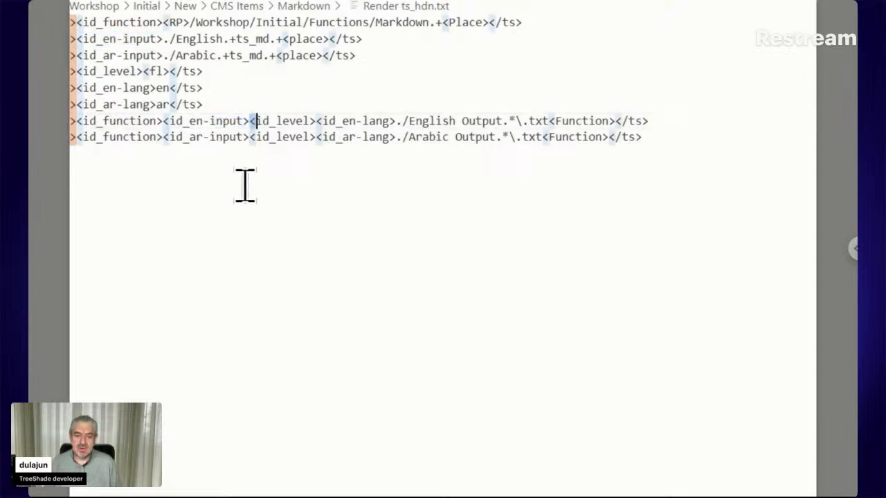
{"action": "key", "text": "shift+Right"}
{"action": "key", "text": "shift+Right"}
{"action": "key", "text": "shift+Right"}
{"action": "key", "text": "shift+Right"}
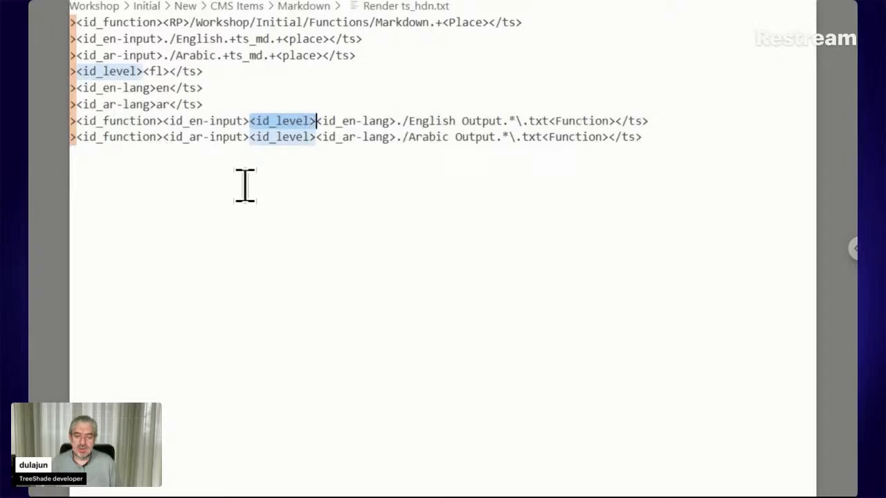
- Examine the id_en-lang argument and the "./English Output.*\.txt" path on line 7
{"action": "key", "text": "Right"}
{"action": "key", "text": "shift+Right"}
{"action": "key", "text": "shift+Right"}
{"action": "key", "text": "shift+Right"}
{"action": "key", "text": "shift+Right"}
{"action": "key", "text": "shift+Right"}
{"action": "key", "text": "shift+Right"}
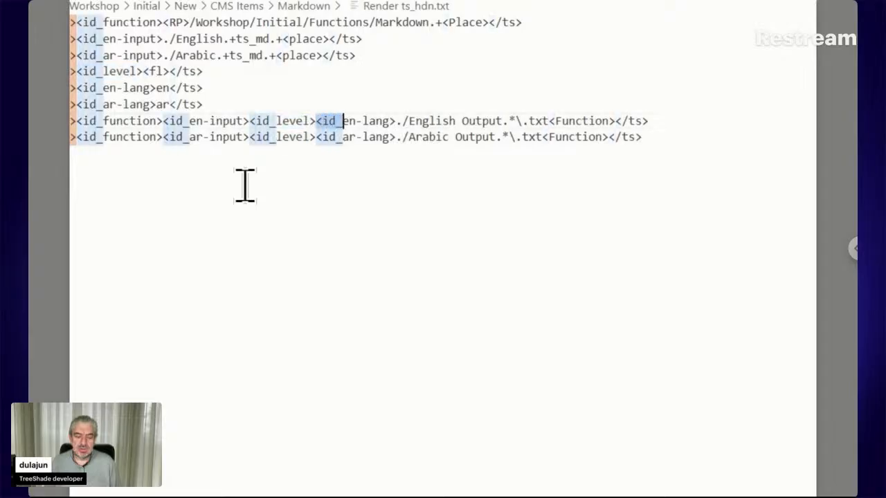
{"action": "key", "text": "shift+Right"}
{"action": "key", "text": "shift+Right"}
{"action": "key", "text": "shift+Right"}
{"action": "key", "text": "shift+Right"}
{"action": "key", "text": "shift+Right"}
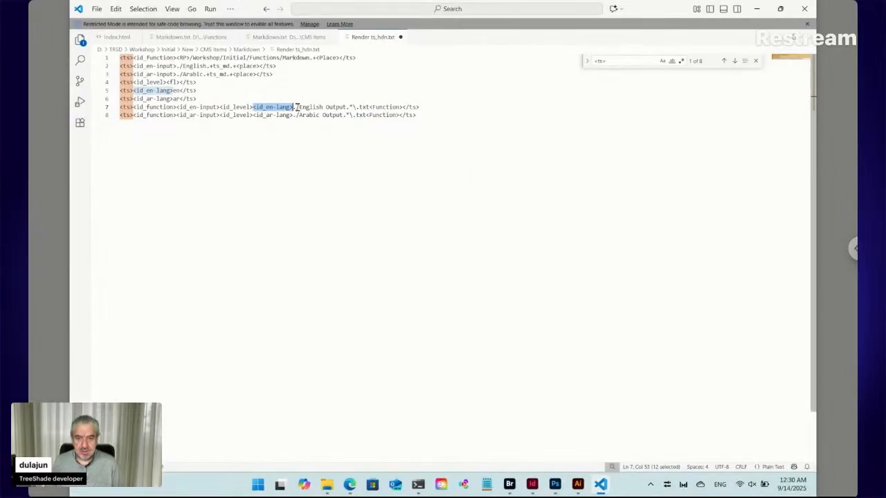
{"action": "left_click", "coordinate": [294, 107]}
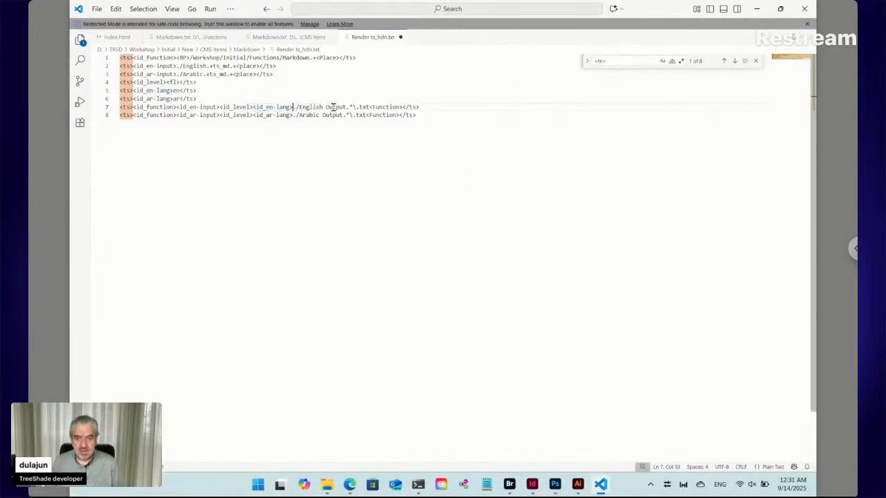
{"action": "left_click", "coordinate": [370, 107], "text": "shift"}
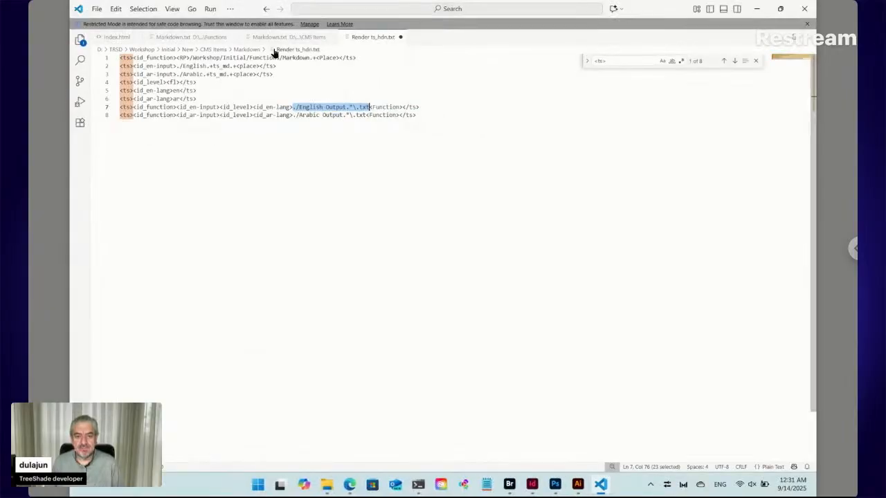
- Close the CMS Items Markdown.txt and switch to the Functions Markdown.txt
{"action": "left_click", "coordinate": [267, 38]}
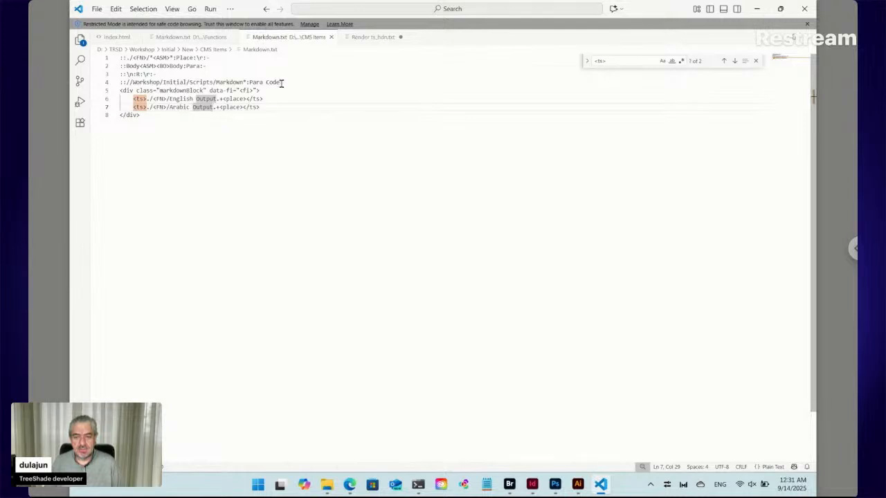
{"action": "left_click", "coordinate": [331, 36]}
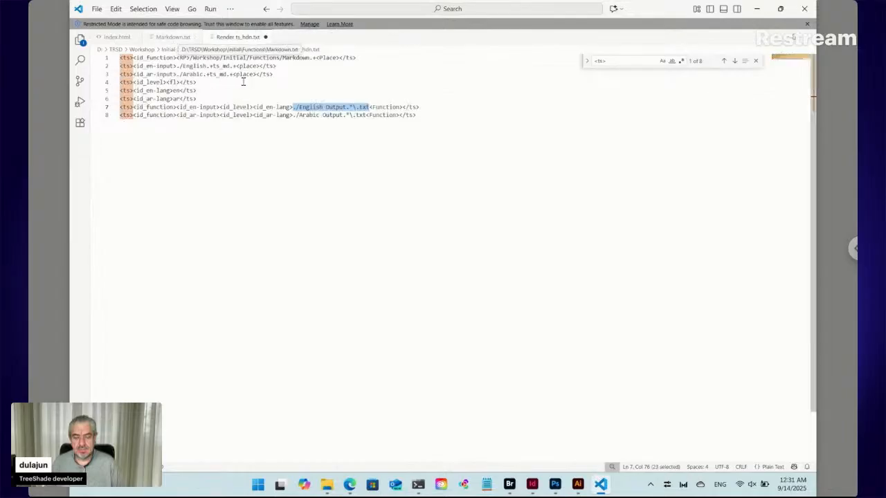
{"action": "left_click", "coordinate": [171, 37]}
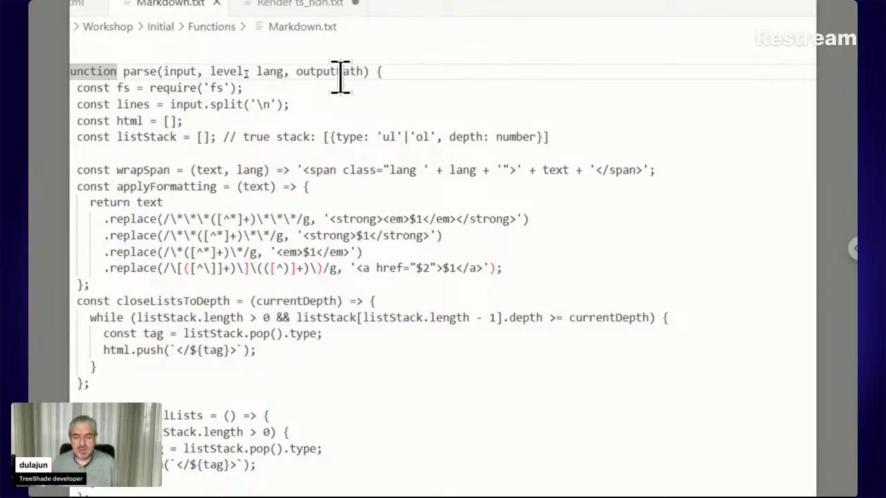
- Examine the lang and input parameters of the parse function, and return to Render ts_hdn.txt for comparison
{"action": "double_click", "coordinate": [269, 72]}
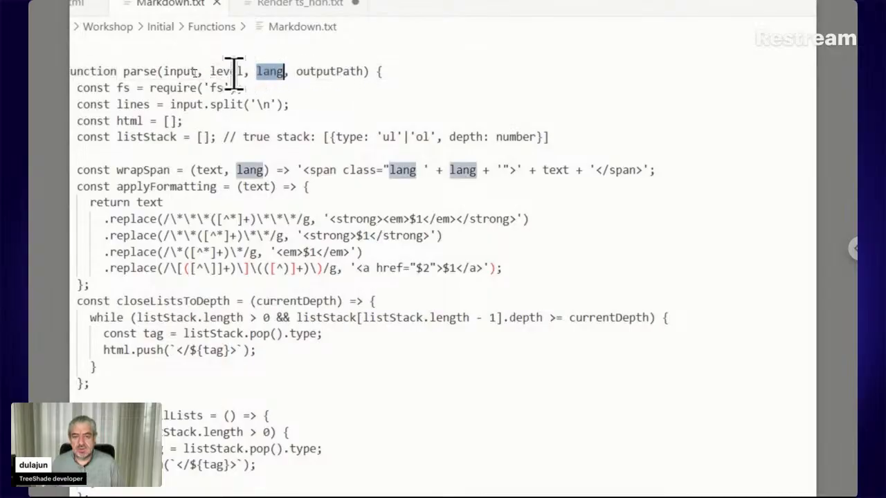
{"action": "left_click", "coordinate": [183, 69]}
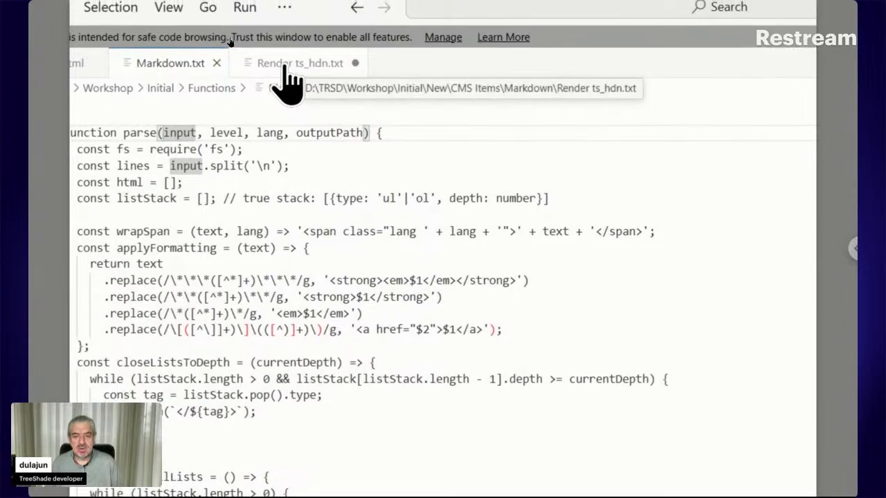
{"action": "left_click", "coordinate": [286, 65]}
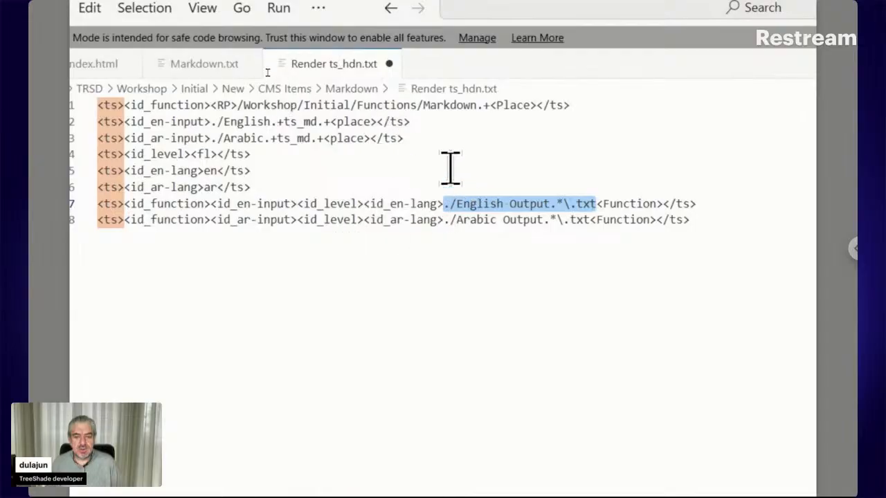
- Examine the outputPath parameter of the parse function in the Functions Markdown.txt, and return to Render ts_hdn.txt
{"action": "left_click", "coordinate": [207, 69]}
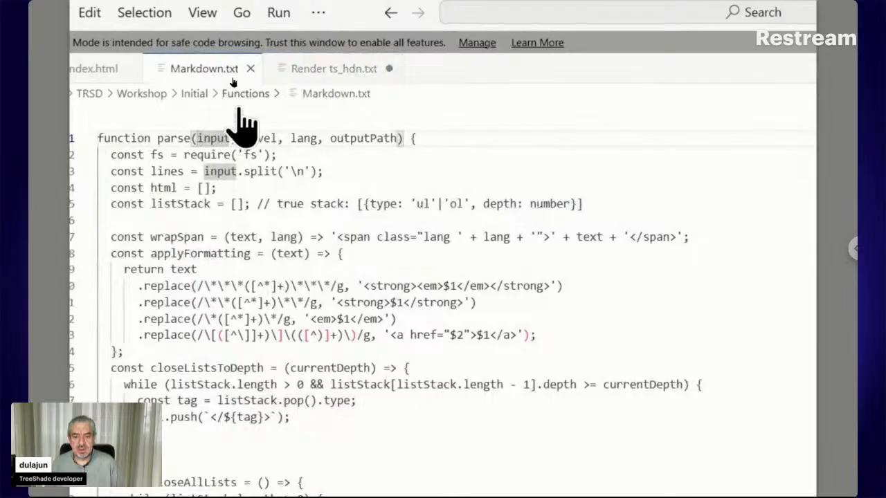
{"action": "double_click", "coordinate": [365, 138]}
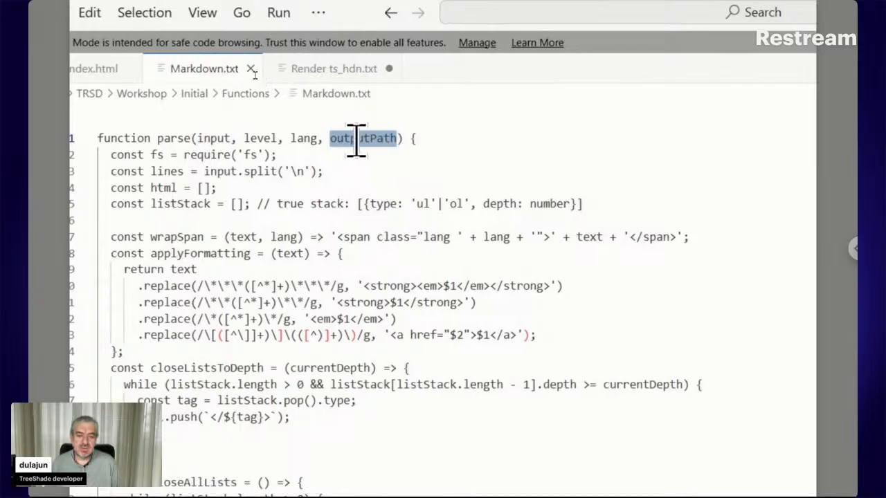
{"action": "left_click", "coordinate": [322, 72]}
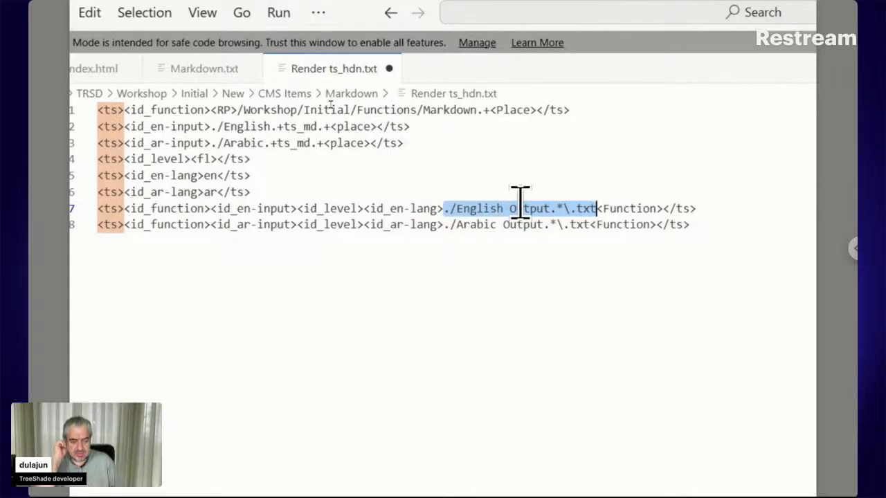
- Examine the ".*" and "\.txt" parts of the English Output path on line 7
{"action": "left_click", "coordinate": [556, 201]}
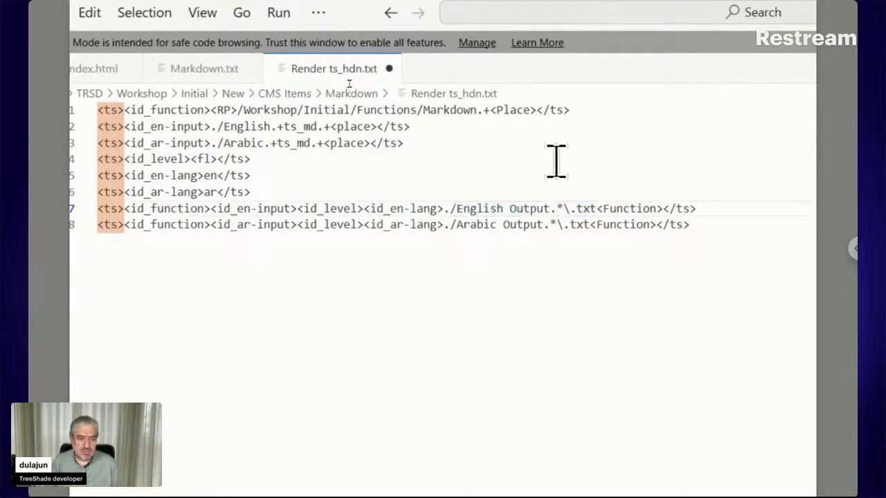
{"action": "key", "text": "shift+Right"}
{"action": "key", "text": "shift+Right"}
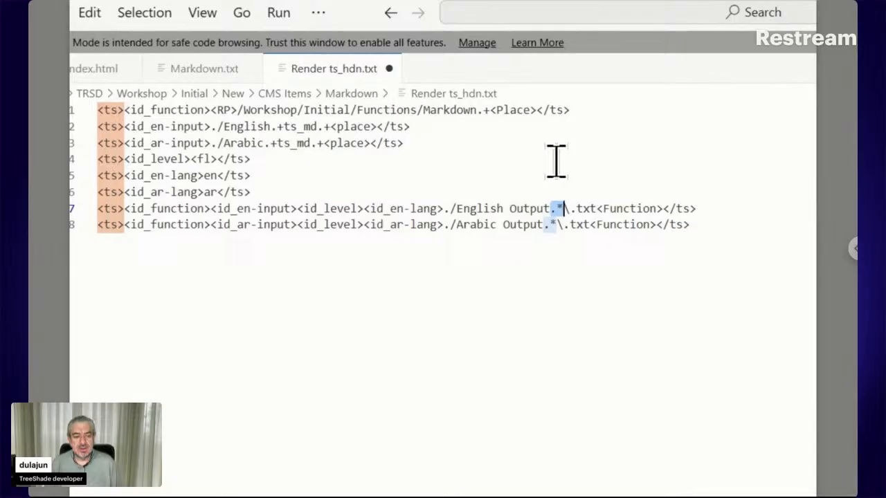
{"action": "key", "text": "Right"}
{"action": "key", "text": "shift+Left"}
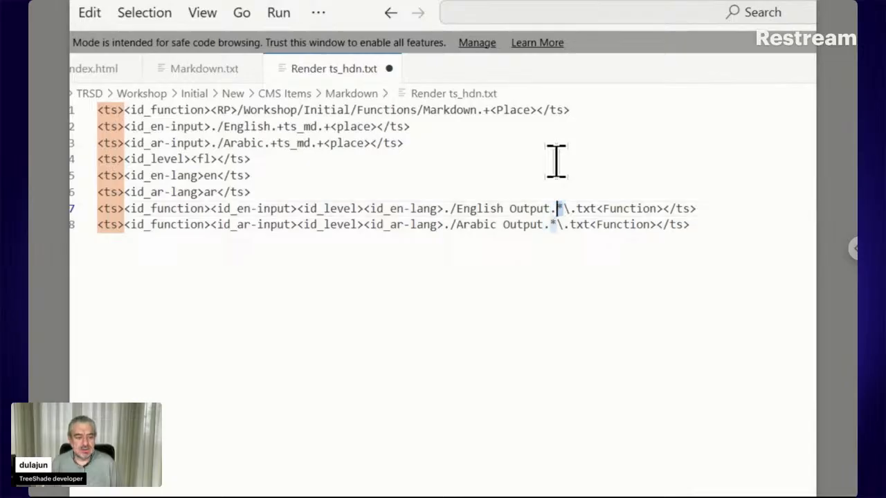
{"action": "key", "text": "Right"}
{"action": "key", "text": "shift+Right"}
{"action": "key", "text": "shift+Right"}
{"action": "key", "text": "shift+Right"}
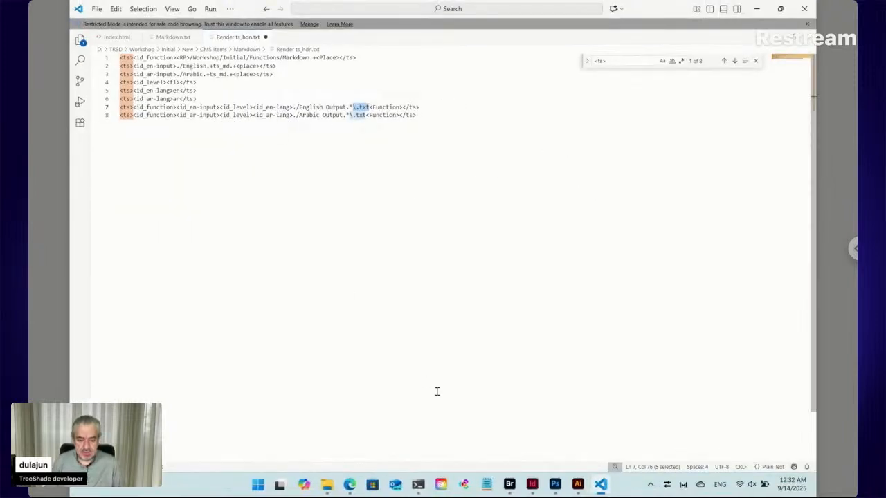
- Switch to Adobe Bridge, return to the CMS Items Markdown folder, and select Arabic Output ts_hdn.txt and English Output ts_hdn.txt
{"action": "left_click", "coordinate": [509, 484]}
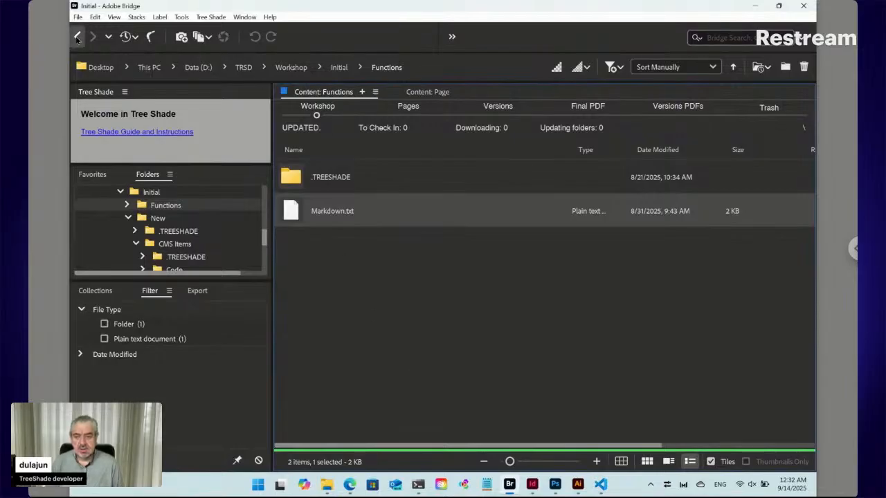
{"action": "left_click", "coordinate": [77, 37]}
{"action": "left_click", "coordinate": [77, 36]}
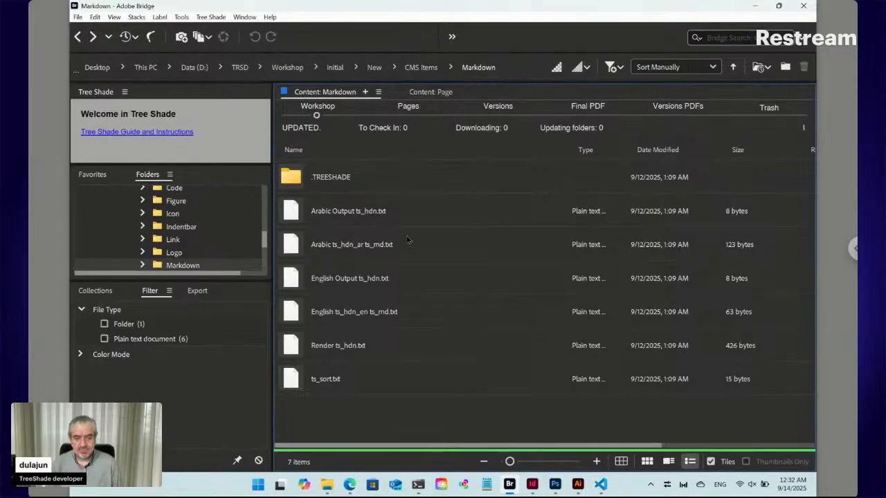
{"action": "left_click", "coordinate": [332, 222]}
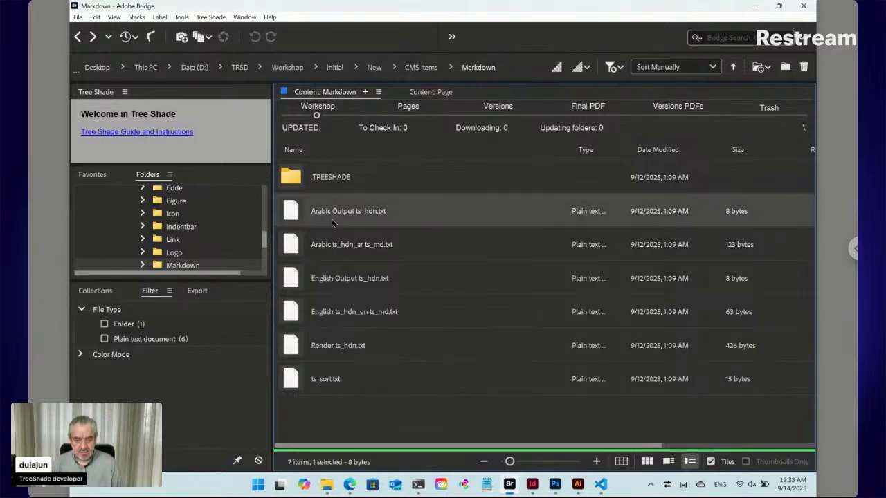
{"action": "left_click", "coordinate": [335, 286], "text": "ctrl"}
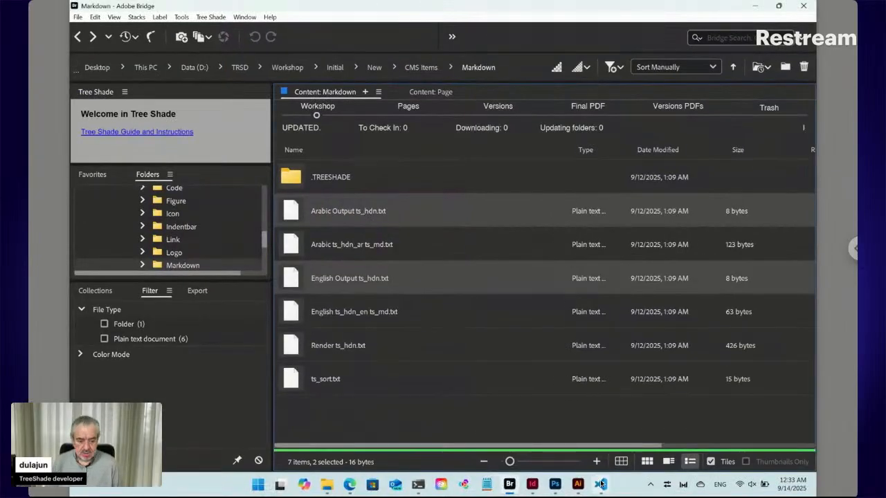
- Switch to Visual Studio Code, examine the ".*" wildcard on line 7, and compare it with the output file names in Adobe Bridge
{"action": "left_click", "coordinate": [598, 485]}
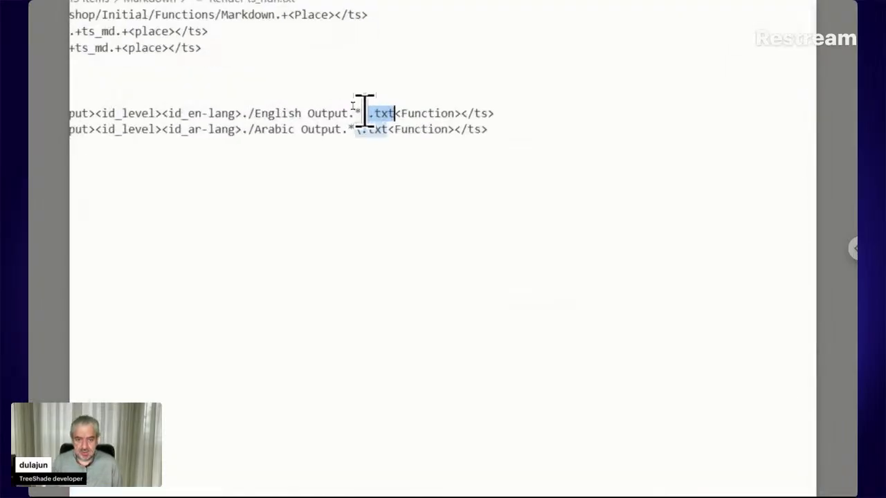
{"action": "left_click", "coordinate": [362, 112]}
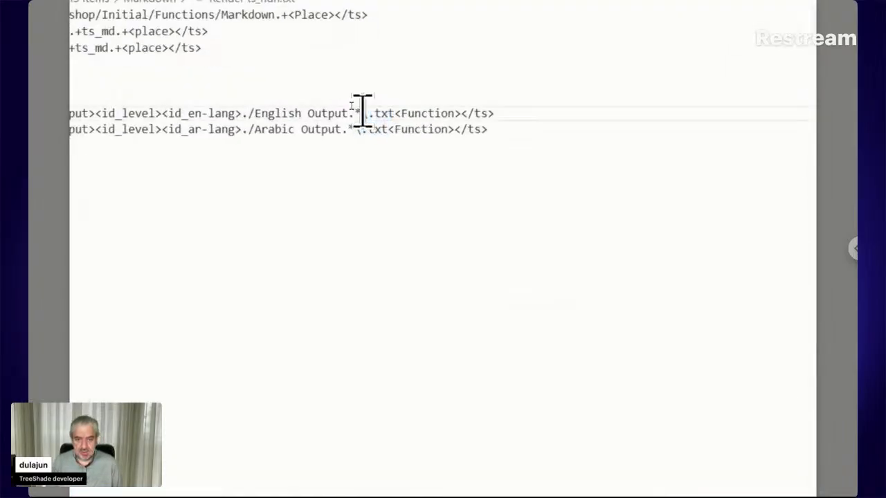
{"action": "left_click", "coordinate": [350, 112], "text": "shift"}
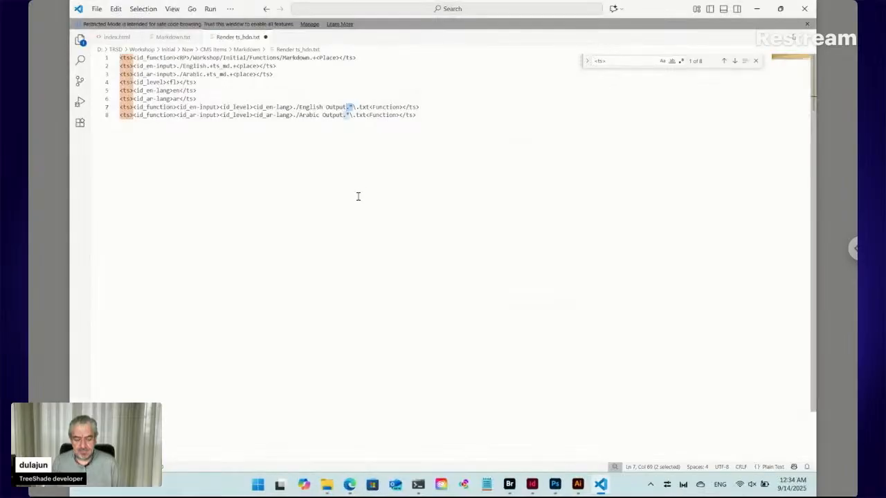
{"action": "left_click", "coordinate": [510, 483]}
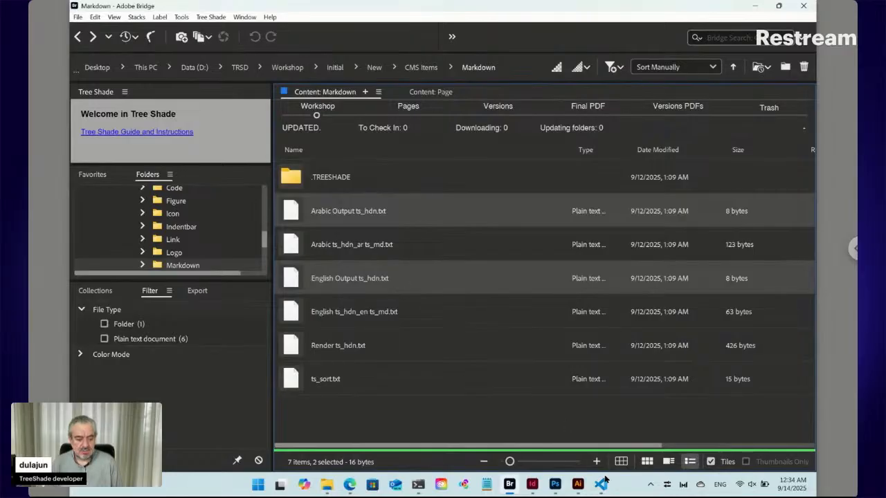
- Return to Visual Studio Code and replace the ".*" wildcard in the English Output path on line 7 with " ts_hdn"
{"action": "mouse_move", "coordinate": [600, 484]}
{"action": "left_click", "coordinate": [593, 458]}
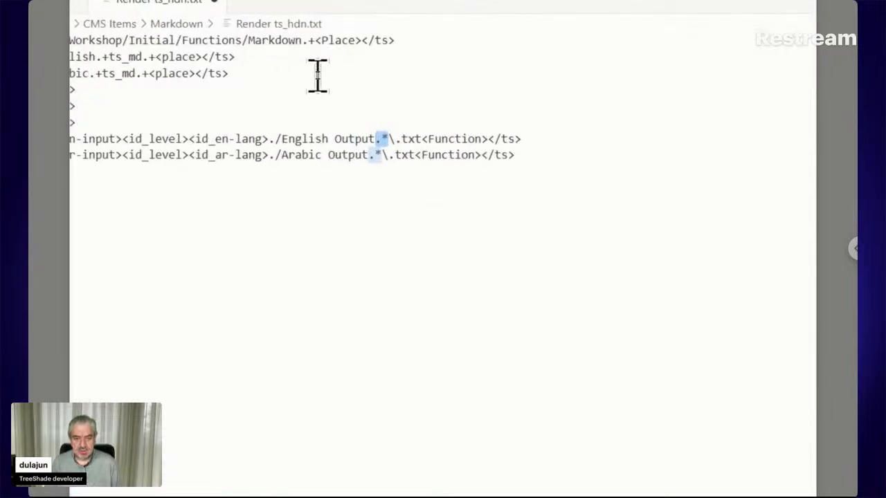
{"action": "key", "text": "Left"}
{"action": "key", "text": "shift+Right"}
{"action": "key", "text": "shift+Right"}
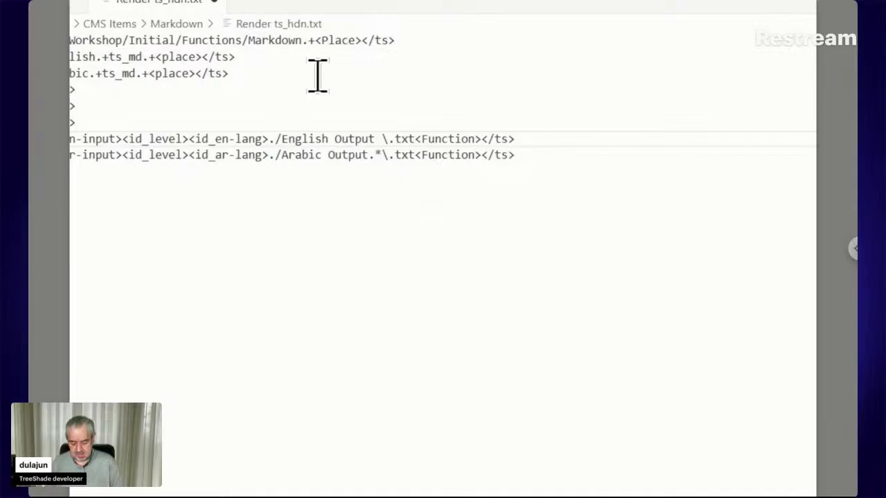
{"action": "type", "text": "ts_"}
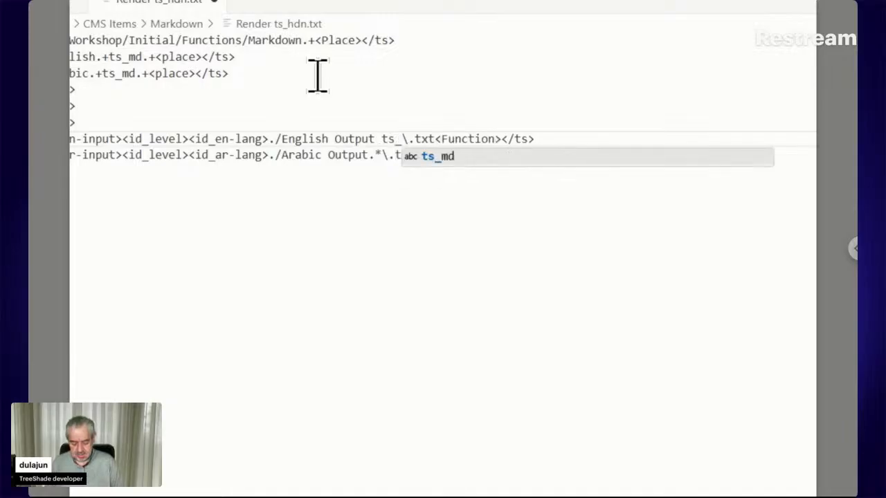
{"action": "type", "text": "hdn"}
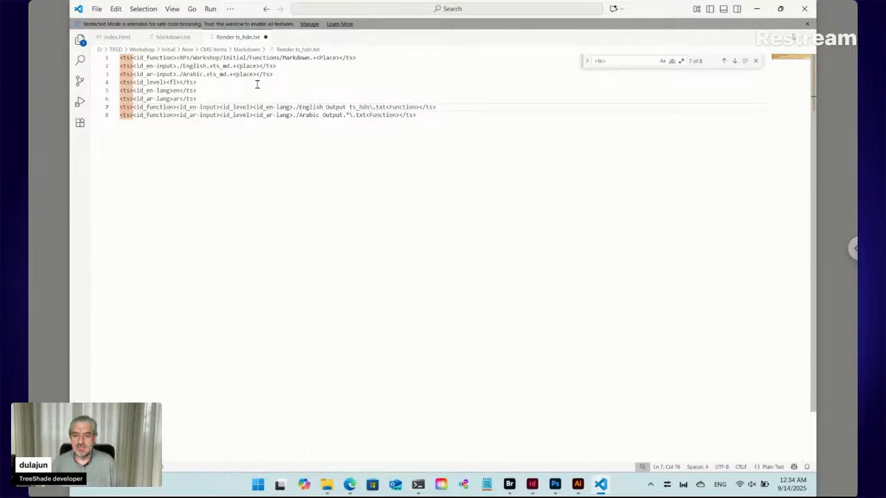
- Close Render ts_hdn.txt without saving its changes, and open the CMS Items folder in Adobe Bridge
{"action": "left_click", "coordinate": [265, 37]}
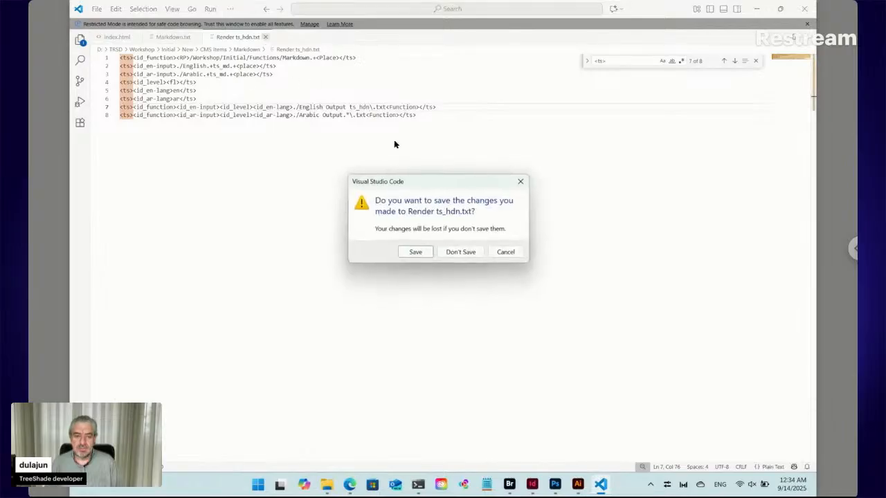
{"action": "left_click", "coordinate": [461, 253]}
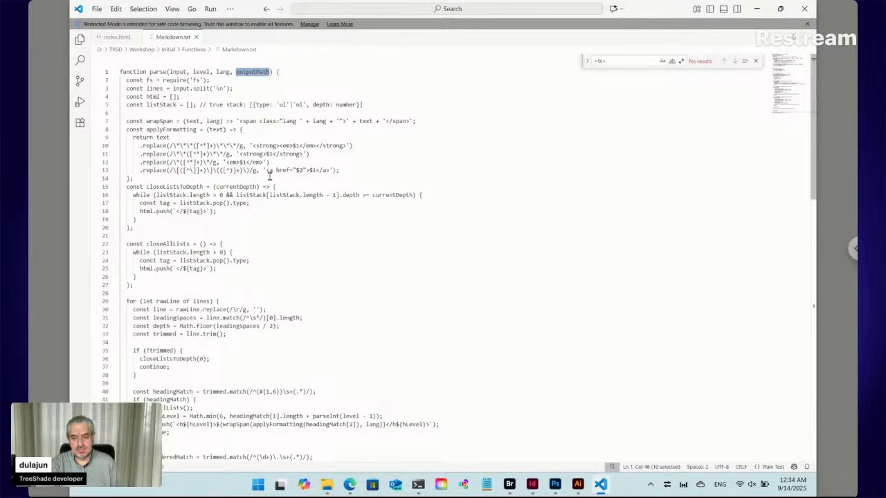
{"action": "left_click", "coordinate": [508, 485]}
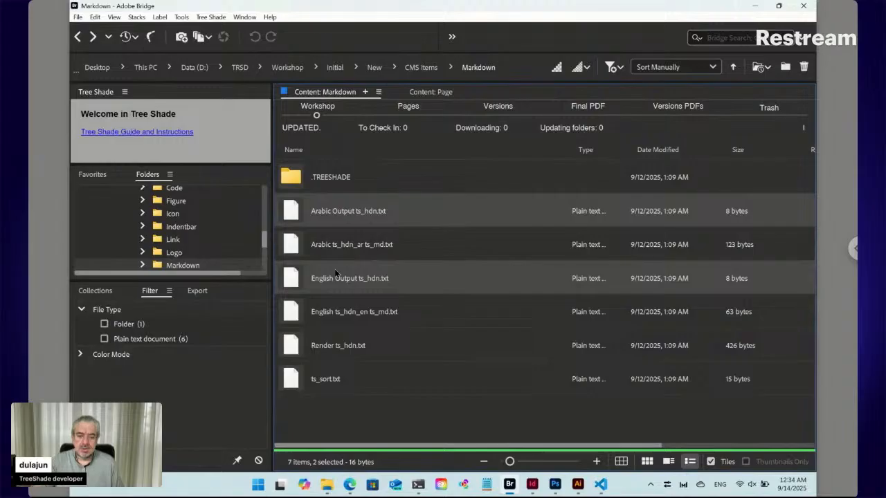
{"action": "left_click", "coordinate": [420, 69]}
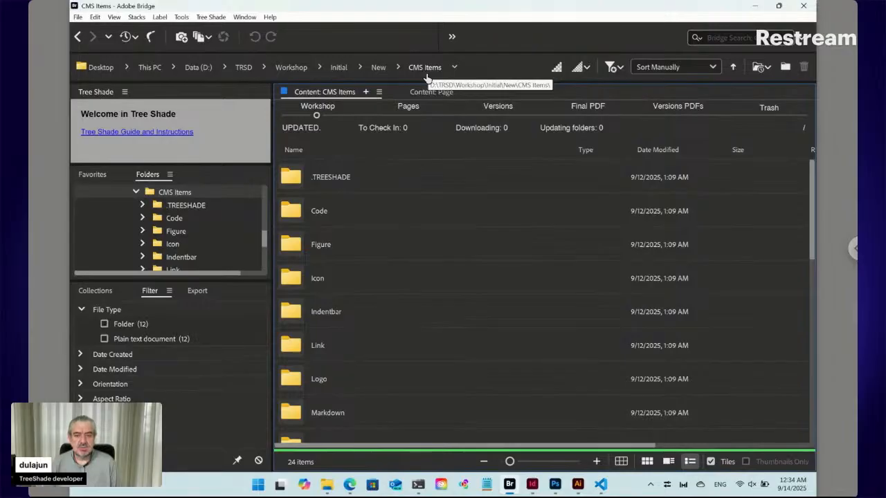
- Examine the Tree Shade options for new CMS items, including the Icon, Indentbar, Link and Code templates
{"action": "left_click", "coordinate": [210, 18]}
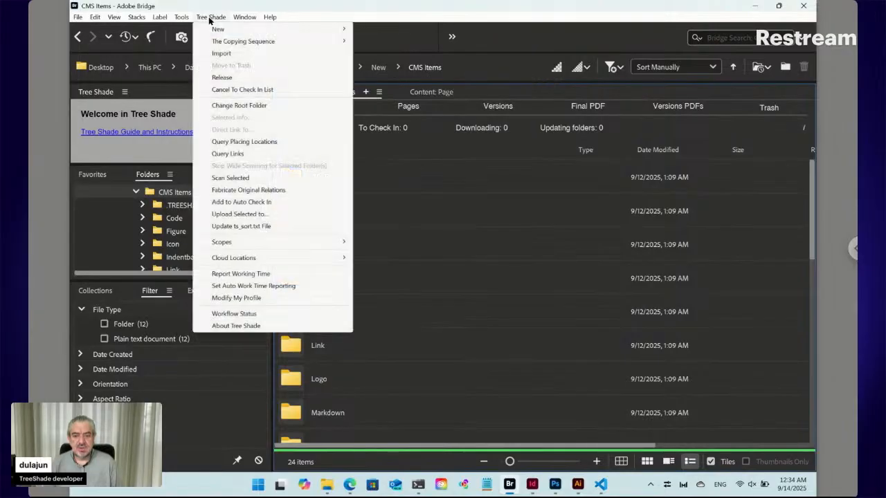
{"action": "mouse_move", "coordinate": [210, 31]}
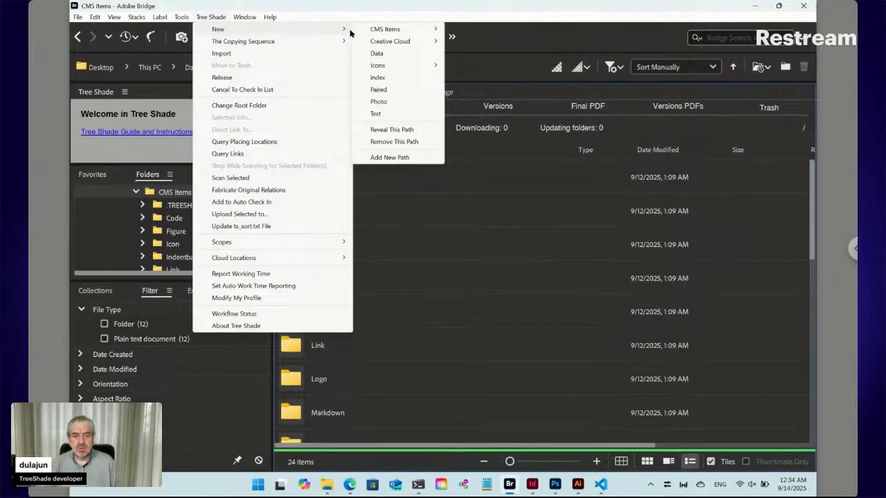
{"action": "mouse_move", "coordinate": [391, 32]}
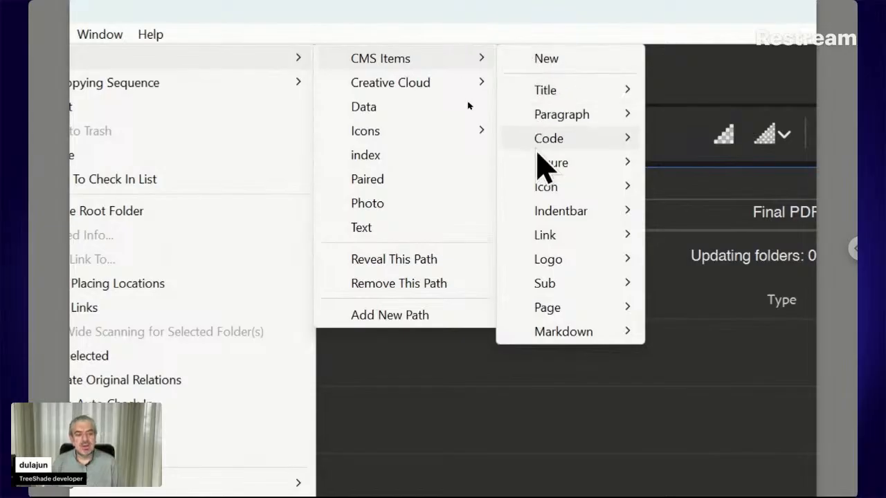
{"action": "mouse_move", "coordinate": [572, 318]}
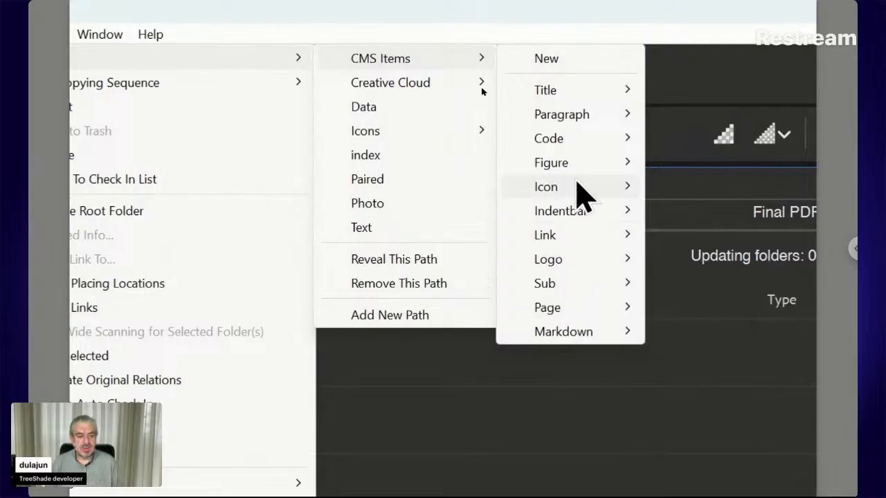
{"action": "mouse_move", "coordinate": [575, 185]}
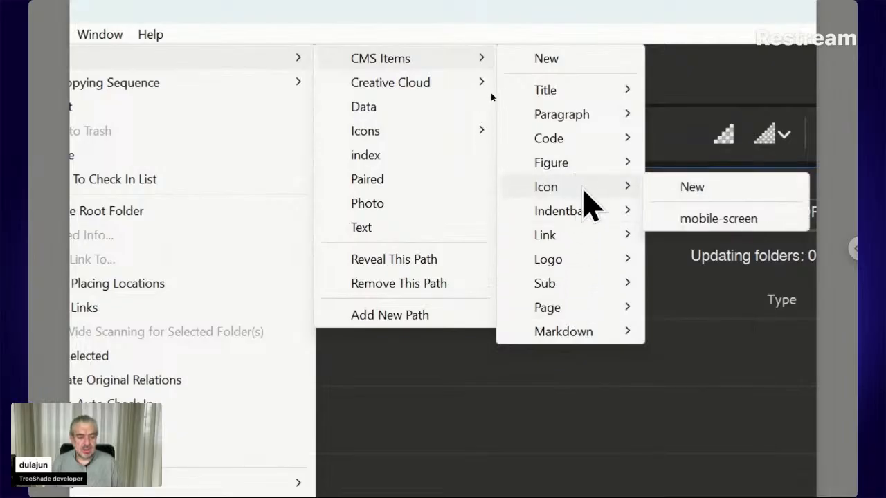
{"action": "mouse_move", "coordinate": [607, 216]}
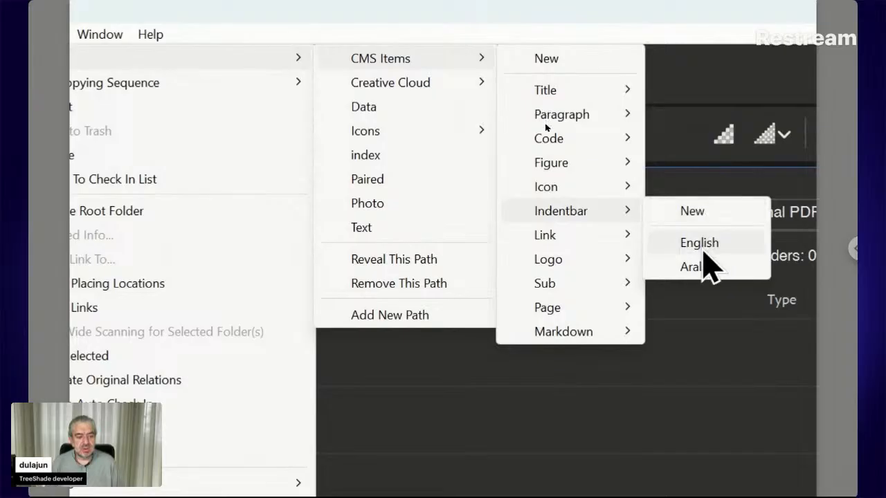
{"action": "mouse_move", "coordinate": [561, 234]}
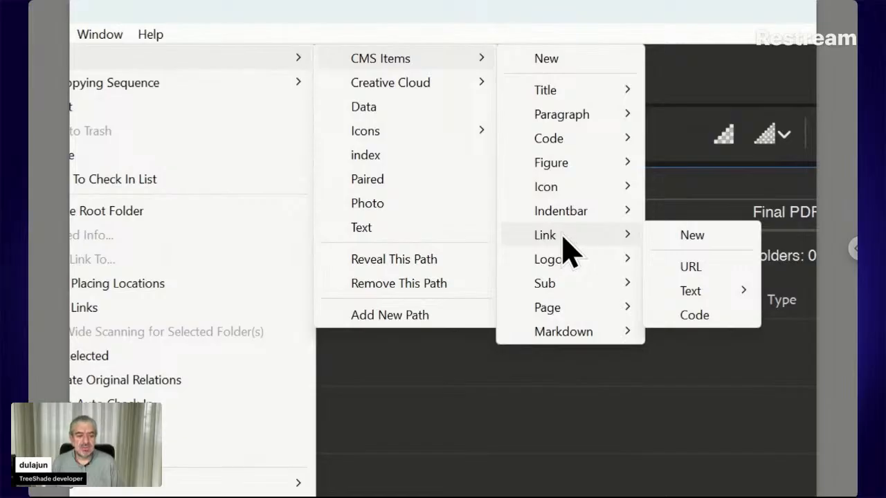
{"action": "mouse_move", "coordinate": [567, 170]}
{"action": "mouse_move", "coordinate": [567, 141]}
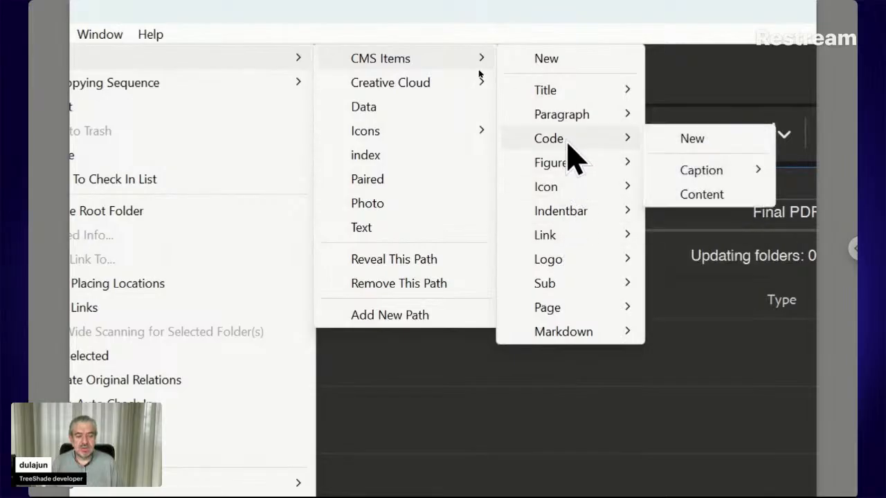
{"action": "key", "text": "Escape"}
{"action": "key", "text": "Escape"}
{"action": "key", "text": "Escape"}
{"action": "key", "text": "Escape"}
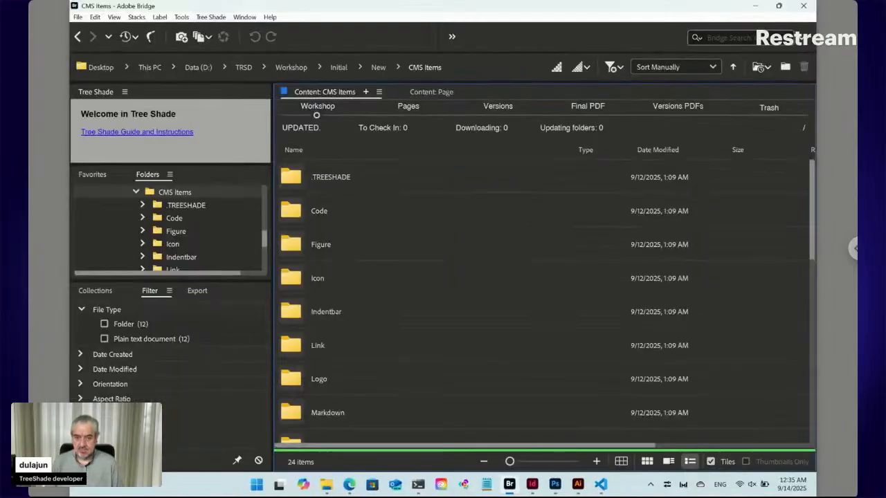
- Switch to Microsoft Edge and show the item type choices for the 02. Markdown item in the TreeShade documentation form
{"action": "left_click", "coordinate": [349, 482]}
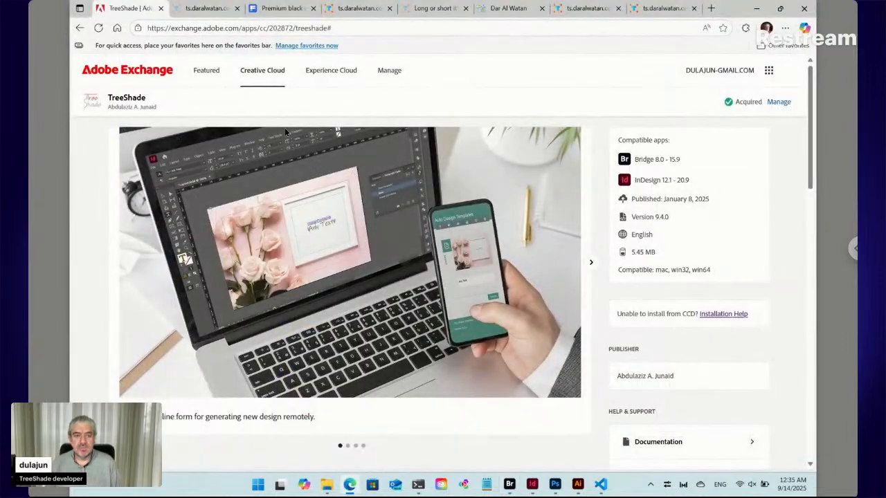
{"action": "left_click", "coordinate": [657, 9]}
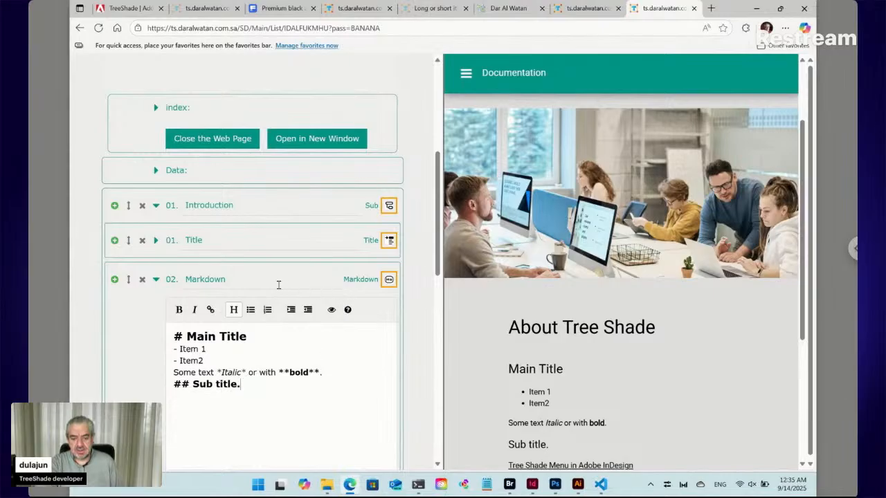
{"action": "left_click", "coordinate": [389, 281]}
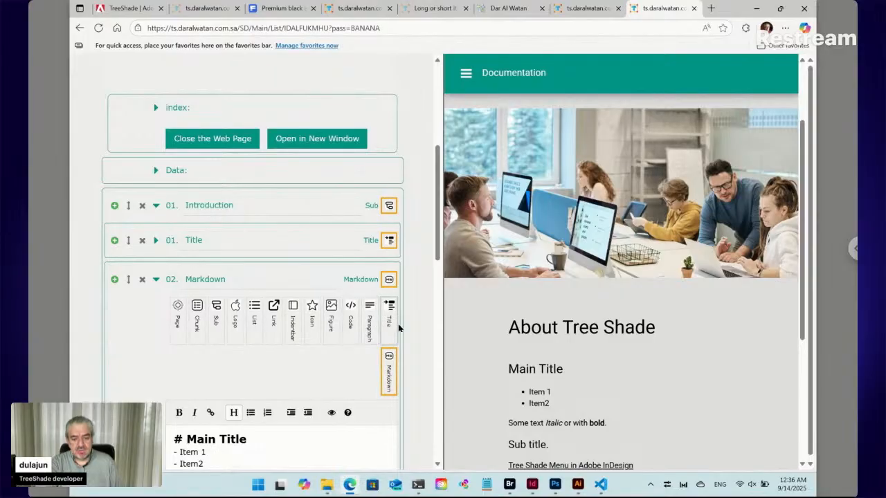
- Compare the 02. Markdown item's source text with the rendered web page, and reveal the first Demo Project link in the form
{"action": "mouse_move", "coordinate": [509, 372]}
{"action": "scroll", "coordinate": [508, 372], "scroll_direction": "down", "scroll_amount": 2}
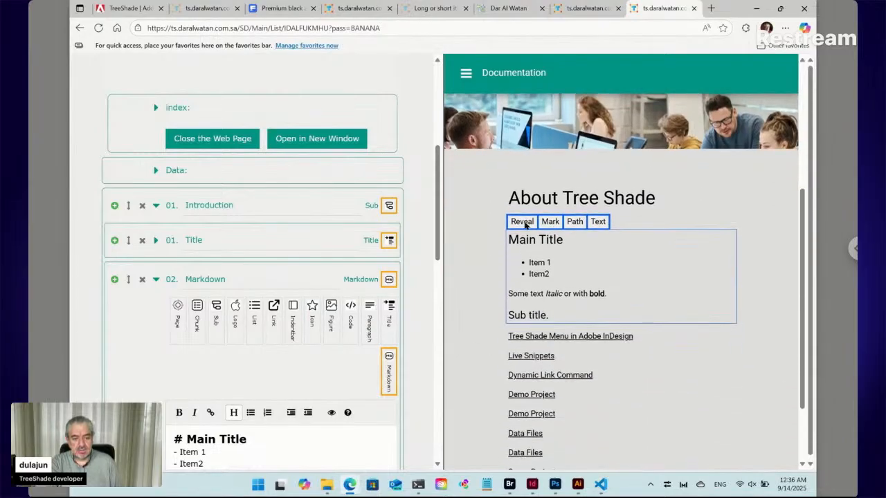
{"action": "left_click", "coordinate": [335, 443]}
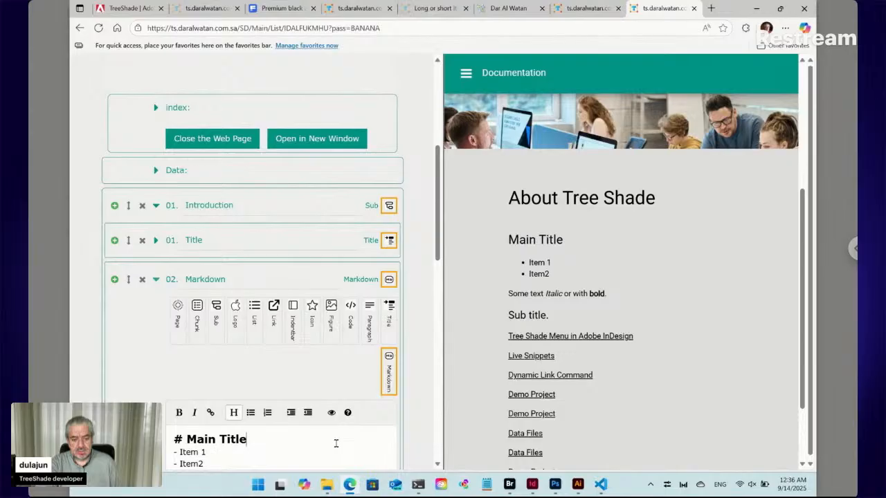
{"action": "scroll", "coordinate": [335, 443], "scroll_direction": "down", "scroll_amount": 4}
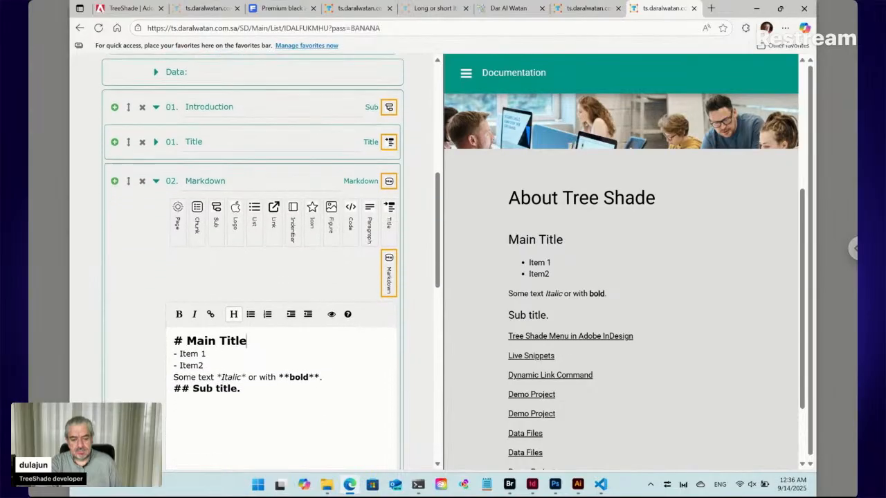
{"action": "mouse_move", "coordinate": [519, 400]}
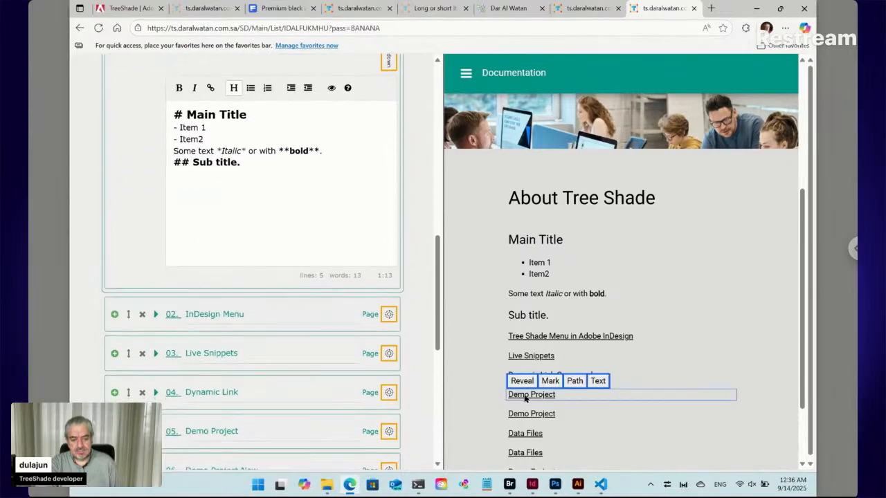
{"action": "left_click", "coordinate": [522, 381]}
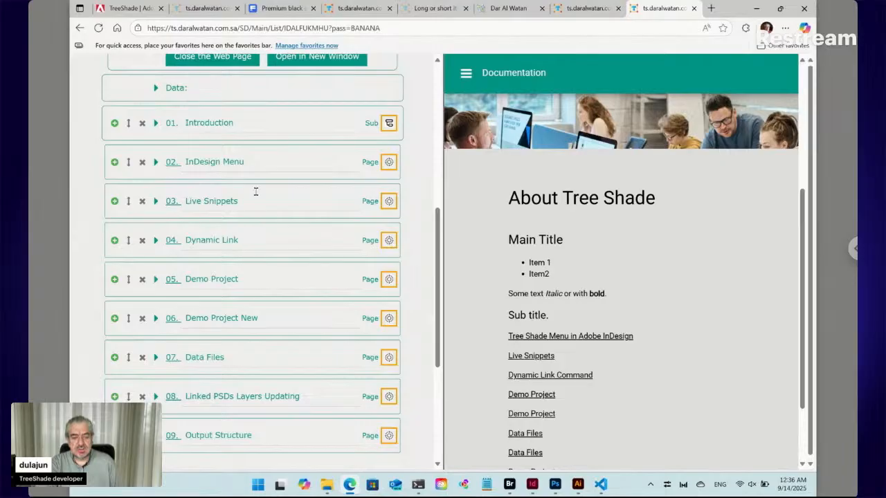
- Open the form of the 04. Dynamic Link page and show its web page alongside
{"action": "left_click", "coordinate": [171, 239]}
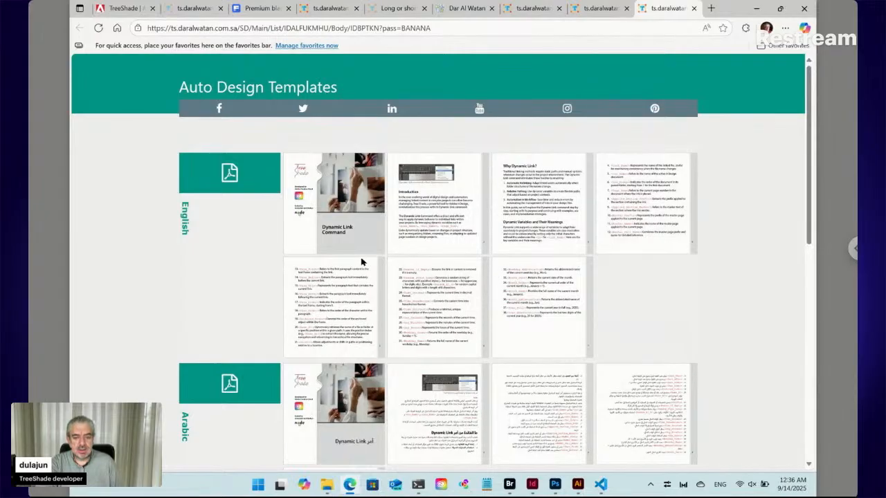
{"action": "scroll", "coordinate": [361, 262], "scroll_direction": "down", "scroll_amount": 2}
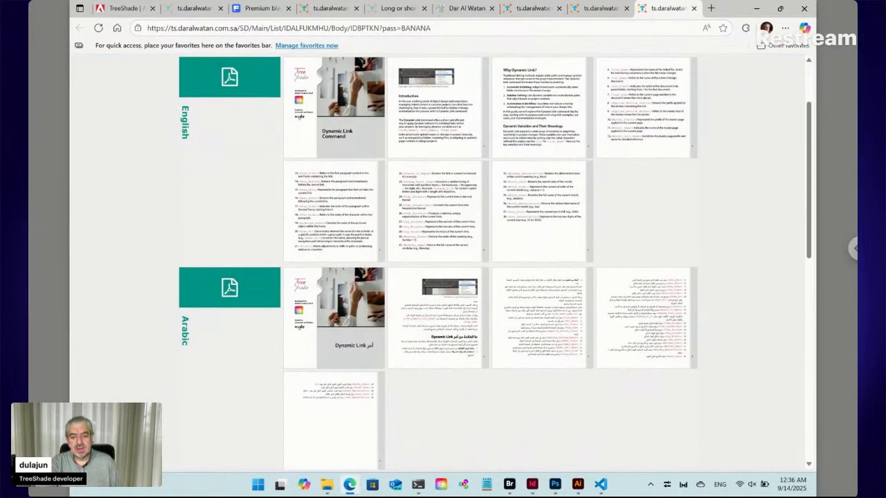
{"action": "scroll", "coordinate": [443, 261], "scroll_direction": "down", "scroll_amount": 3}
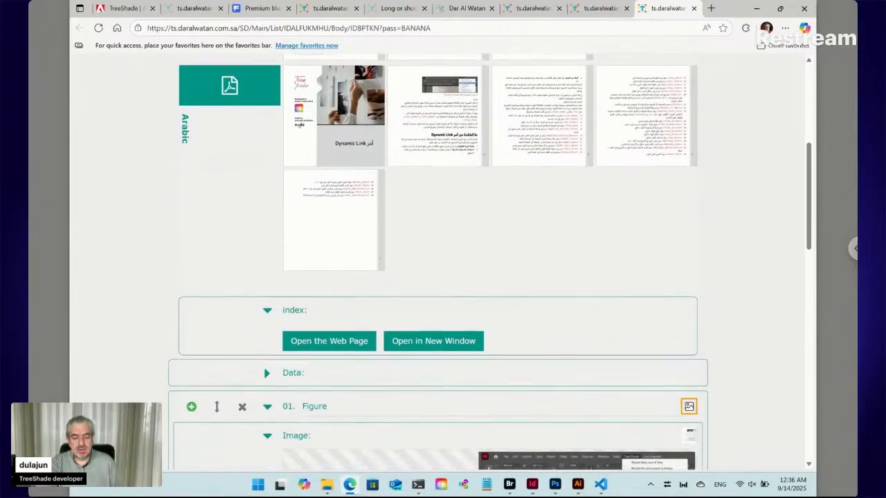
{"action": "left_click", "coordinate": [346, 331]}
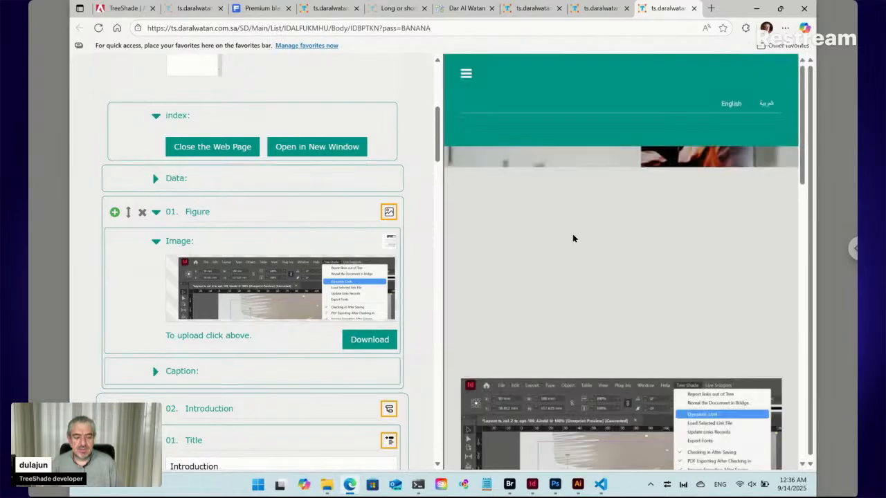
- Reveal the "Why Dynamic Link?" title in the form from the web page, and expand the 02. Paragraph item beneath it
{"action": "scroll", "coordinate": [572, 234], "scroll_direction": "down", "scroll_amount": 5}
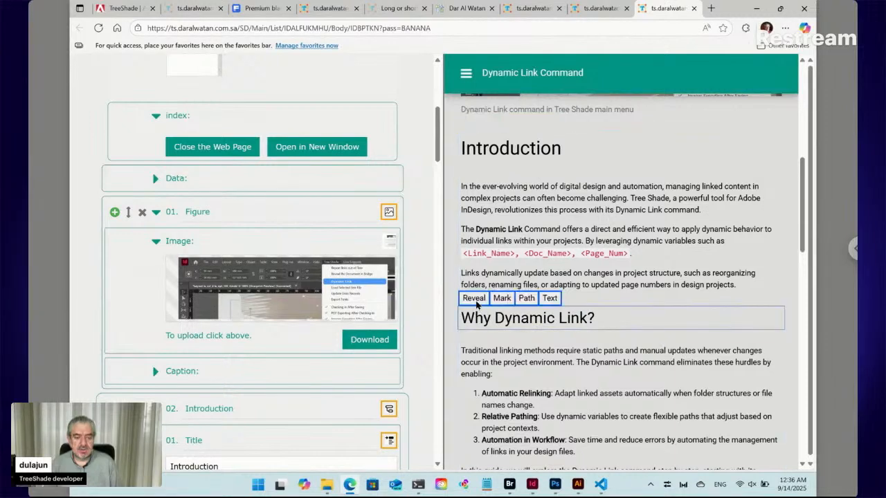
{"action": "left_click", "coordinate": [475, 299]}
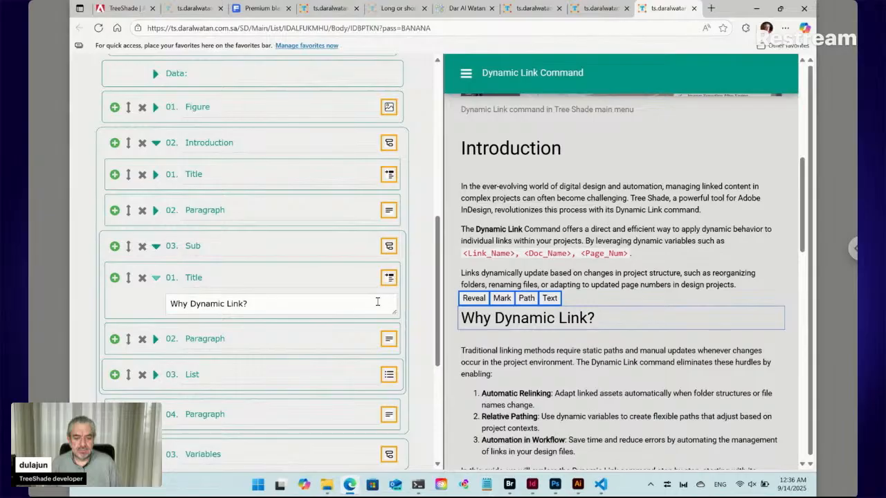
{"action": "left_click", "coordinate": [367, 303]}
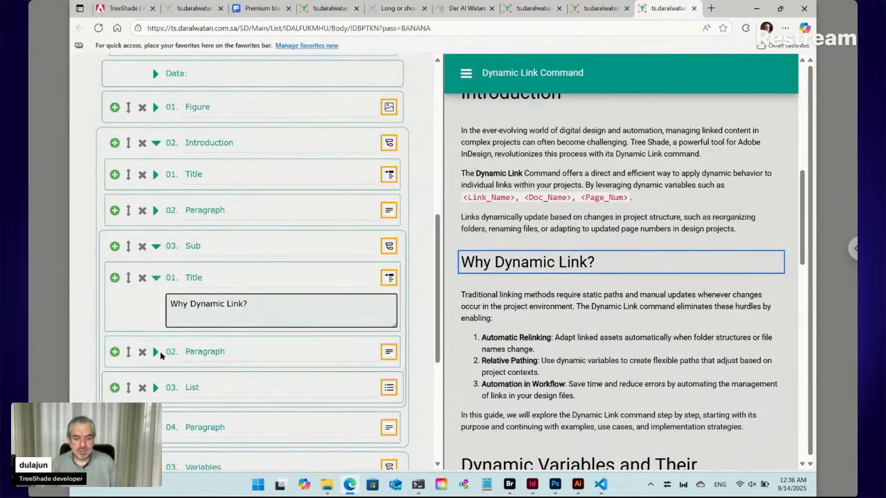
{"action": "left_click", "coordinate": [155, 352]}
{"action": "left_click", "coordinate": [200, 382]}
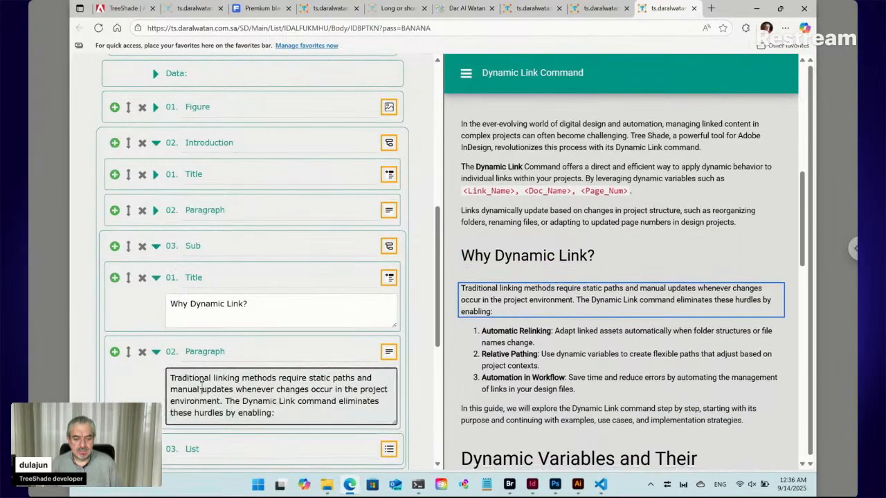
{"action": "scroll", "coordinate": [254, 382], "scroll_direction": "down", "scroll_amount": 2}
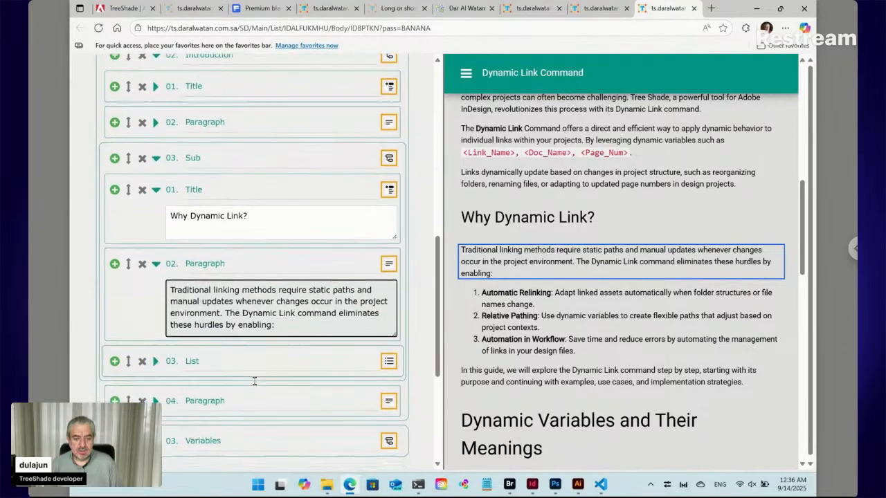
{"action": "mouse_move", "coordinate": [510, 338]}
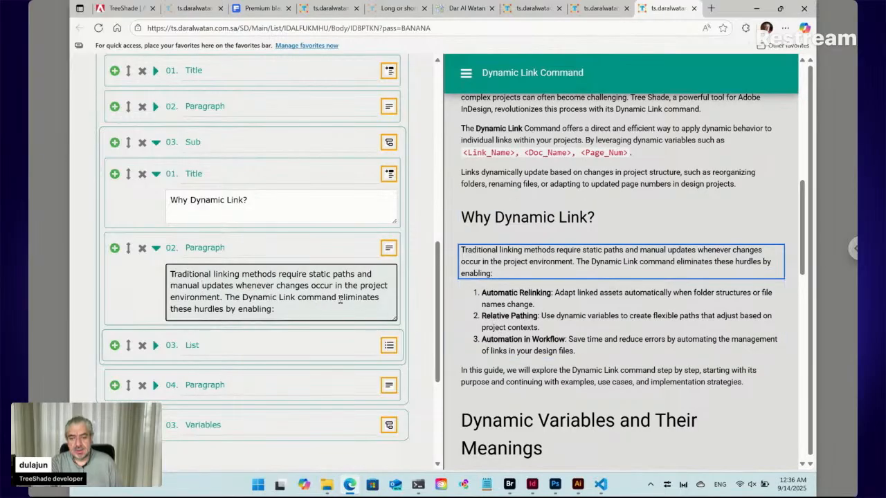
{"action": "scroll", "coordinate": [426, 303], "scroll_direction": "down", "scroll_amount": 3}
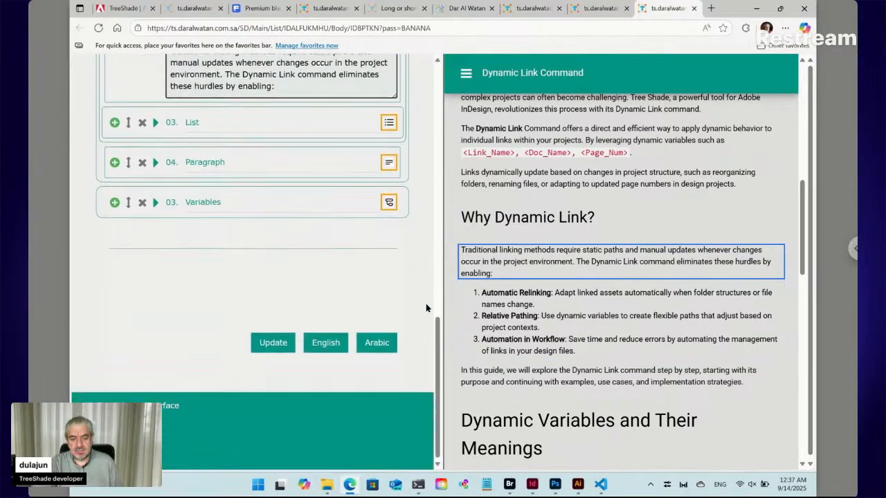
- Switch the Dynamic Link form to Arabic, show its web page alongside, and examine the Introduction's paragraph text
{"action": "left_click", "coordinate": [377, 343]}
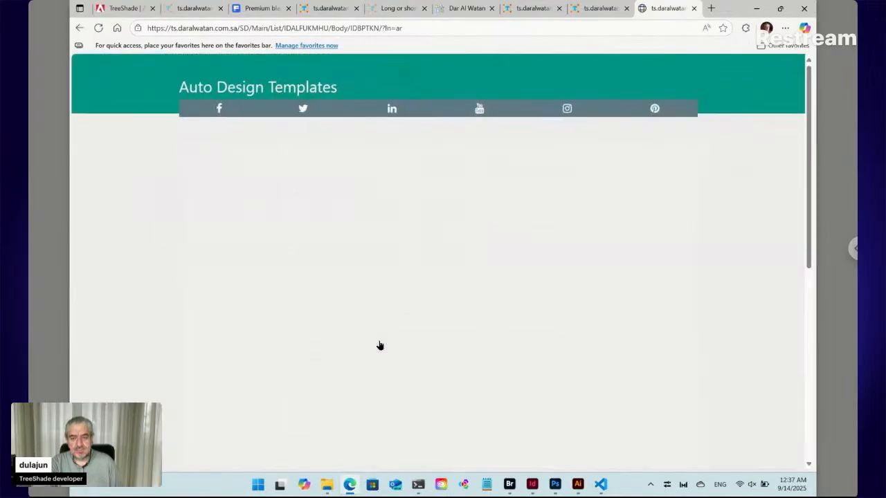
{"action": "scroll", "coordinate": [389, 309], "scroll_direction": "down", "scroll_amount": 5}
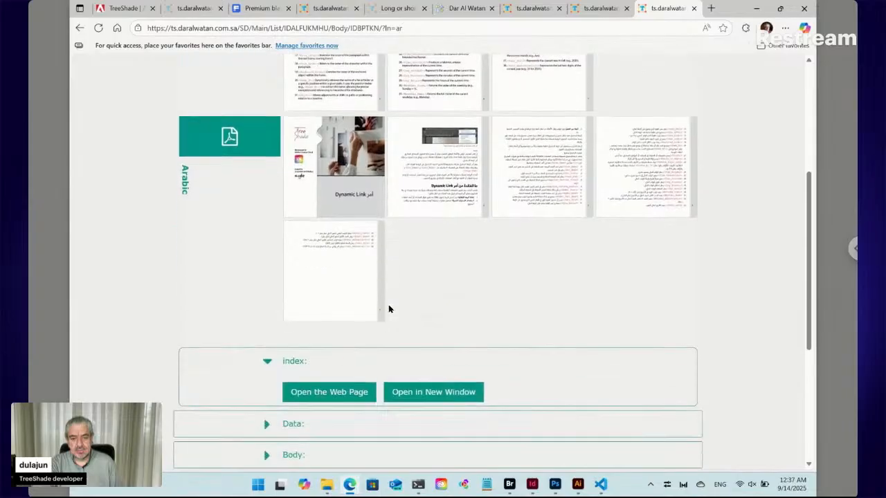
{"action": "left_click", "coordinate": [341, 346]}
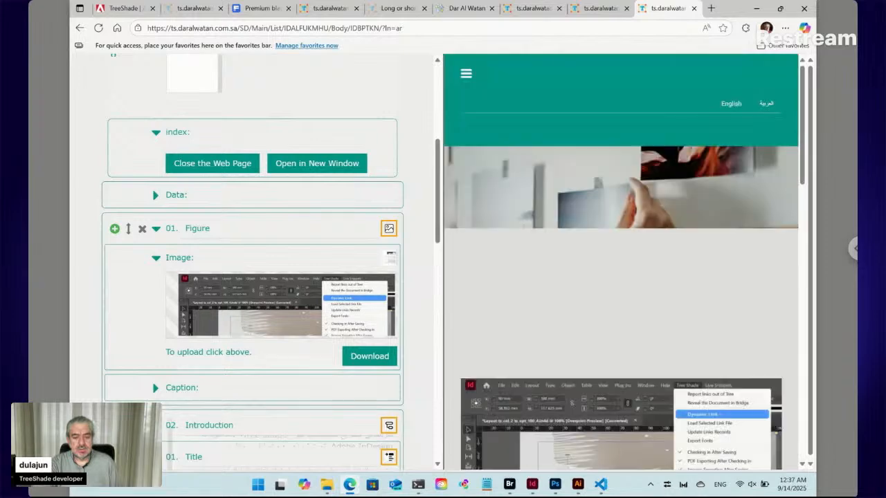
{"action": "scroll", "coordinate": [269, 373], "scroll_direction": "down", "scroll_amount": 2}
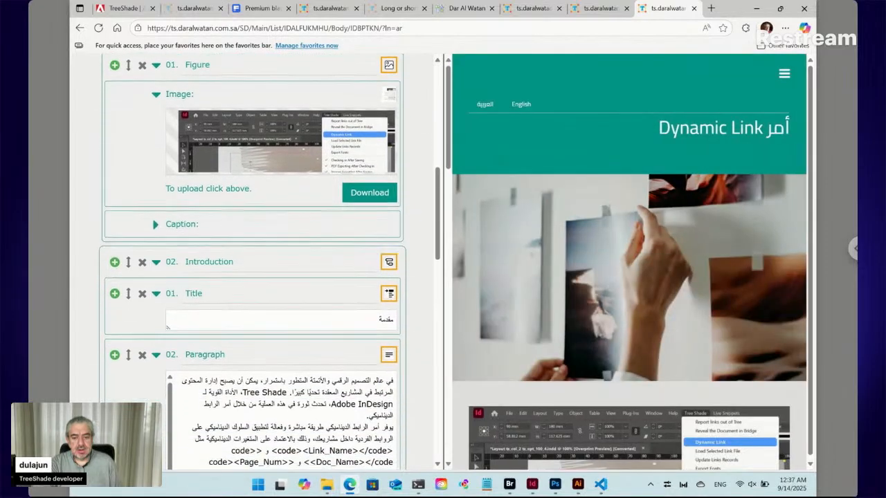
{"action": "left_click", "coordinate": [267, 393]}
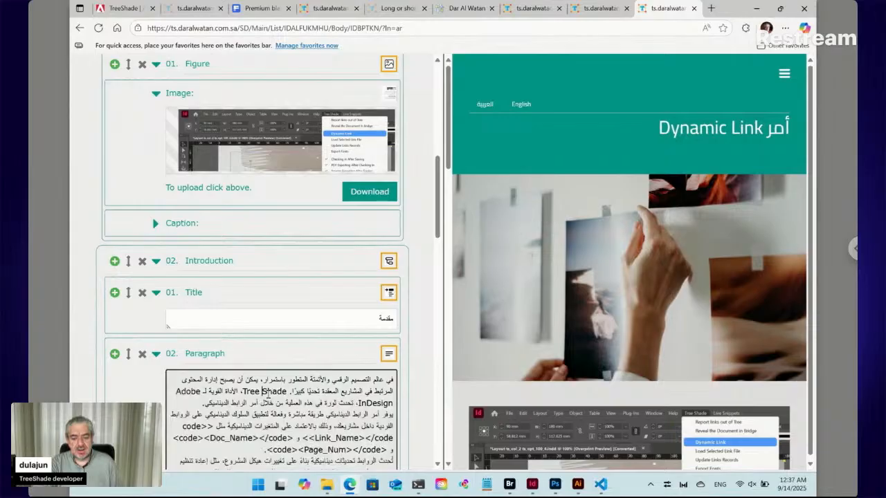
{"action": "scroll", "coordinate": [270, 392], "scroll_direction": "down", "scroll_amount": 3}
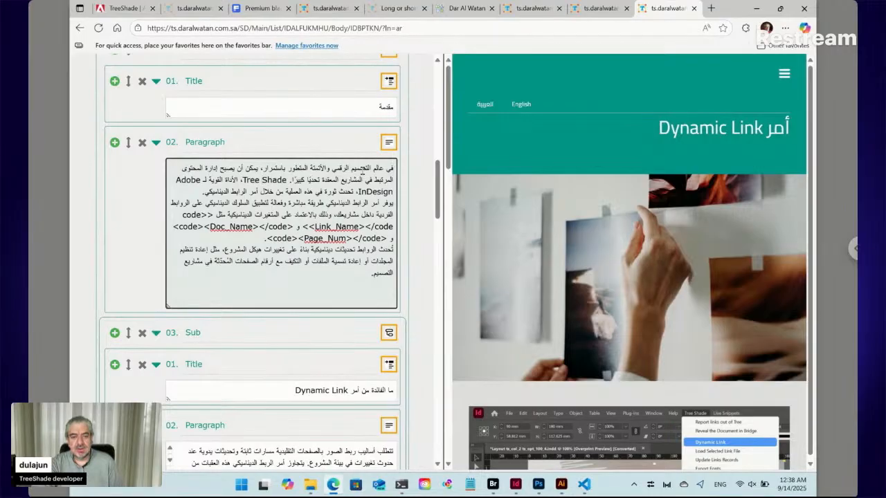
{"action": "scroll", "coordinate": [277, 228], "scroll_direction": "up", "scroll_amount": 3}
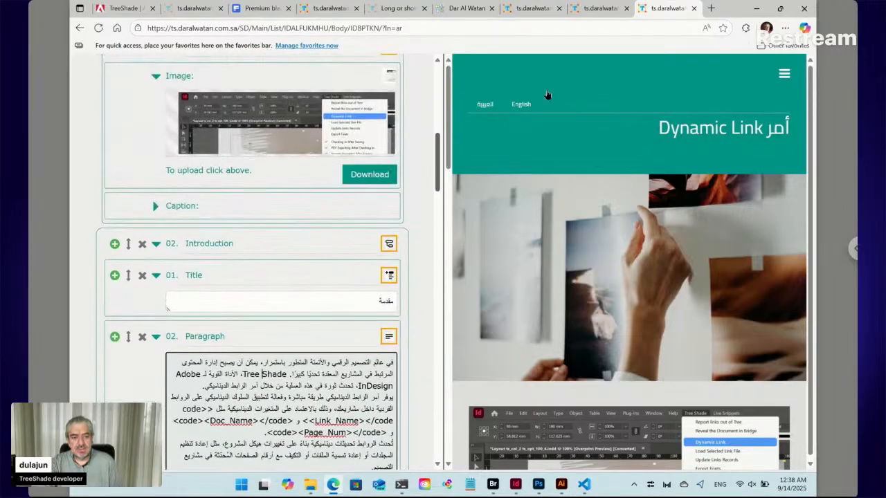
- Return to the Documentation form, reveal the 02. Markdown item from the web page, and copy all of its Markdown text
{"action": "left_click", "coordinate": [601, 11]}
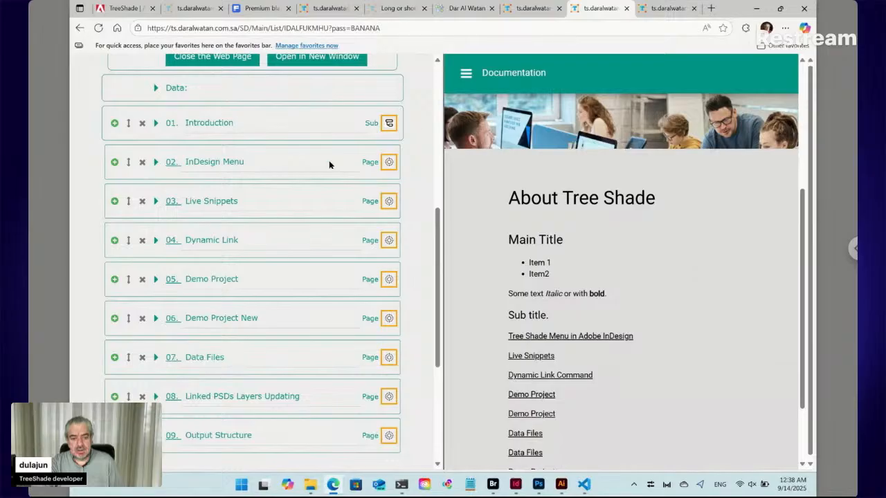
{"action": "scroll", "coordinate": [322, 166], "scroll_direction": "up", "scroll_amount": 5}
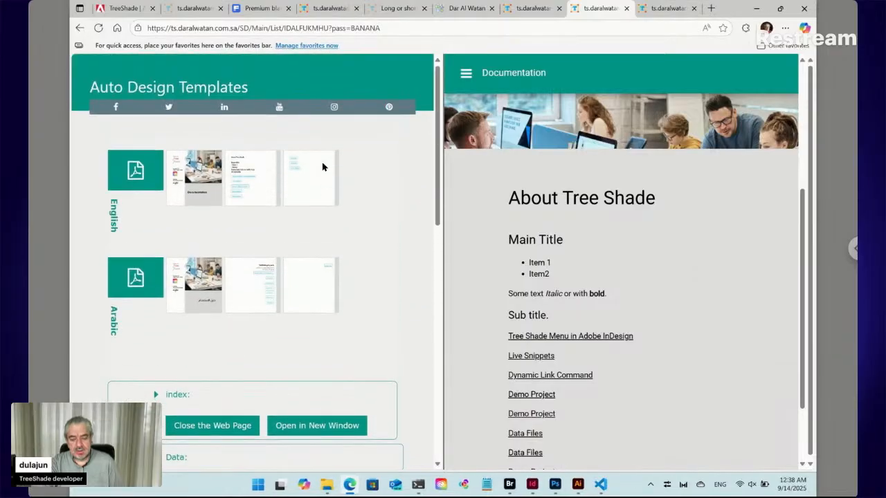
{"action": "scroll", "coordinate": [322, 166], "scroll_direction": "down", "scroll_amount": 1}
{"action": "scroll", "coordinate": [252, 277], "scroll_direction": "down", "scroll_amount": 3}
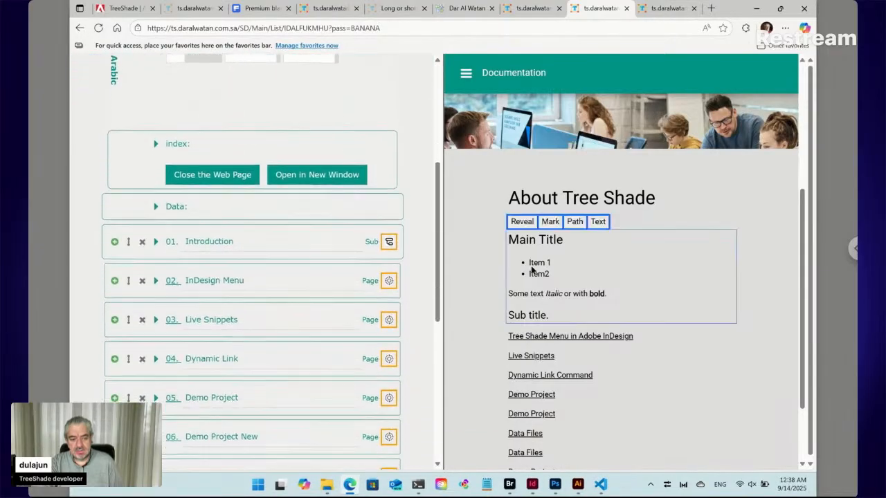
{"action": "left_click", "coordinate": [521, 222]}
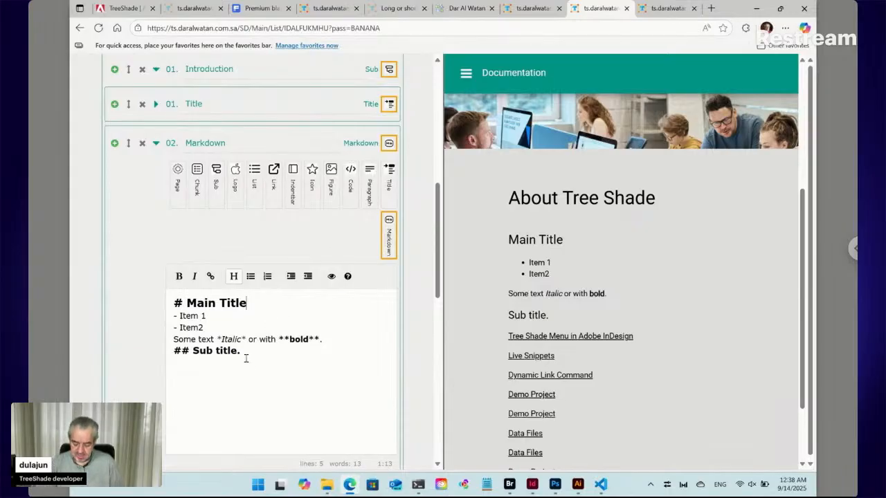
{"action": "key", "text": "ctrl+a"}
{"action": "key", "text": "ctrl+c"}
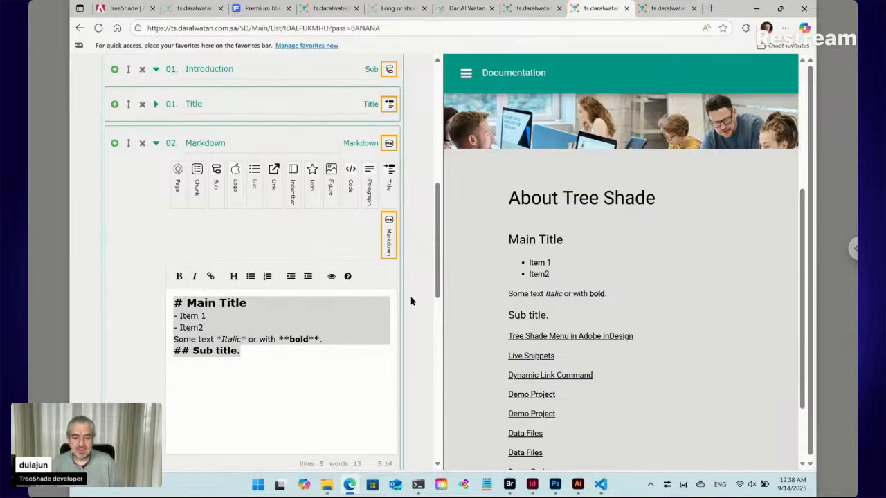
- Load the Arabic version of the Documentation form by appending "&ln=ar" to its address, and show its web page alongside
{"action": "scroll", "coordinate": [410, 301], "scroll_direction": "down", "scroll_amount": 10}
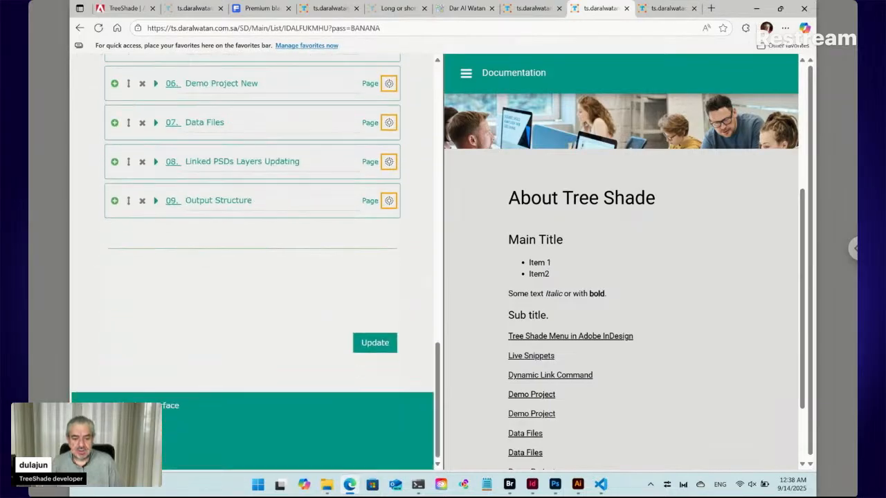
{"action": "left_click", "coordinate": [389, 27]}
{"action": "left_click", "coordinate": [389, 27]}
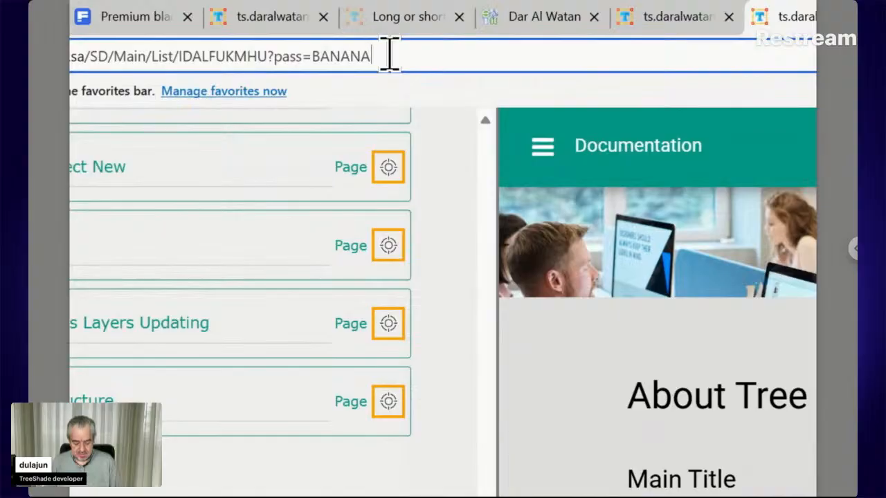
{"action": "type", "text": "&"}
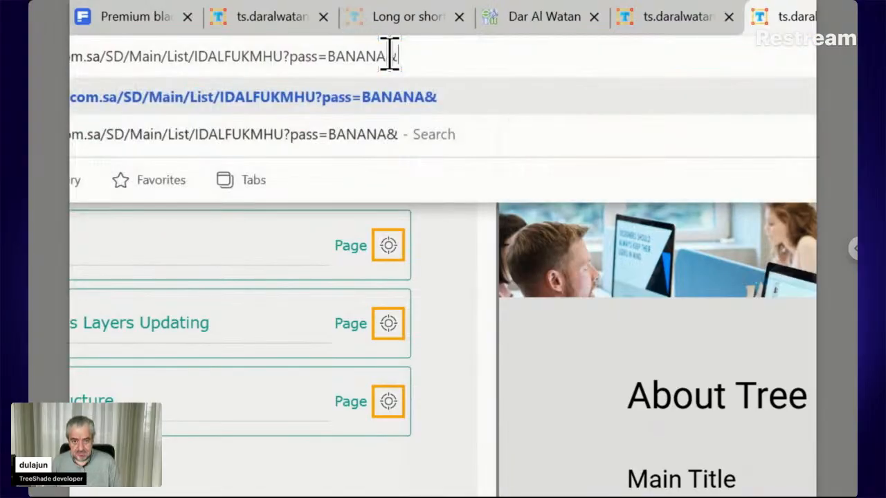
{"action": "type", "text": "ln-"}
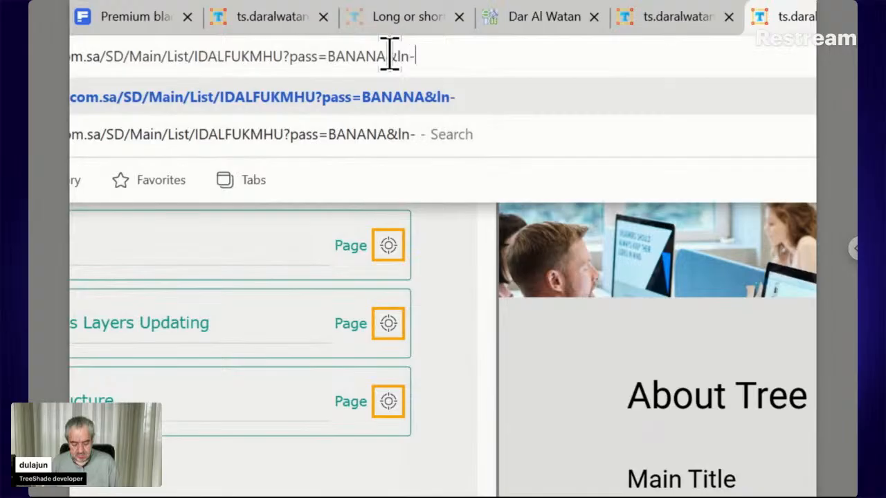
{"action": "key", "text": "BackSpace"}
{"action": "type", "text": "=ar"}
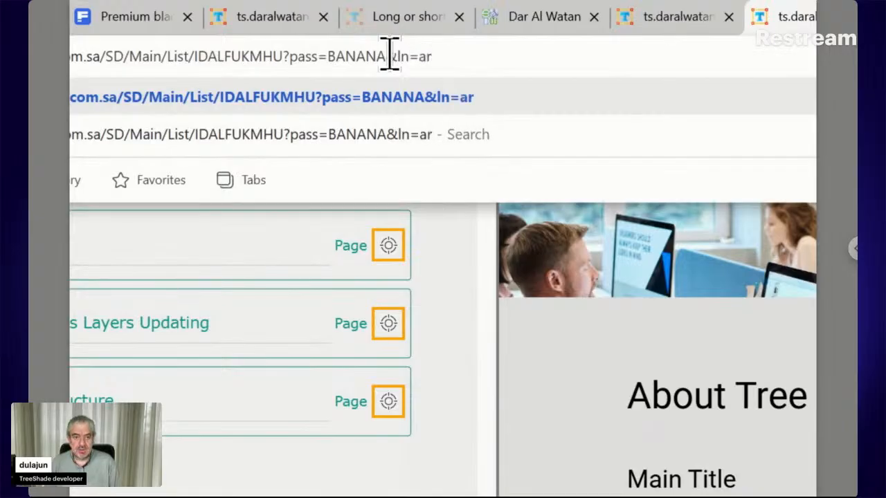
{"action": "key", "text": "Return"}
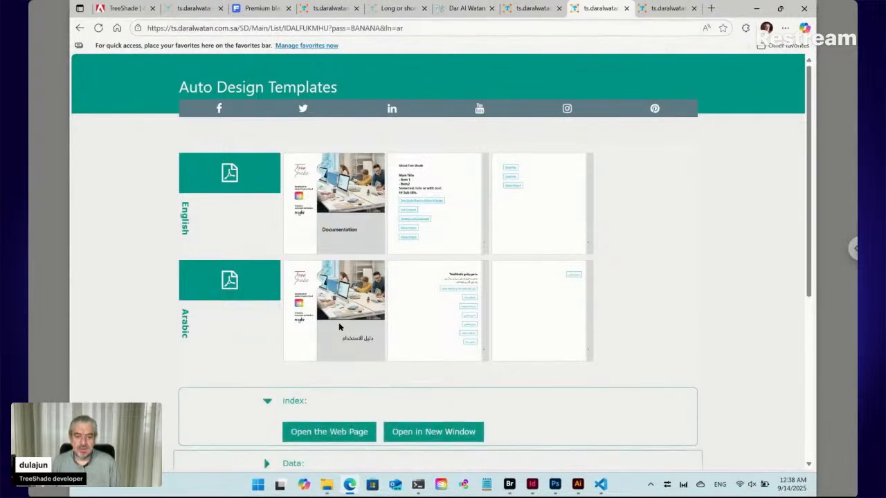
{"action": "left_click", "coordinate": [347, 434]}
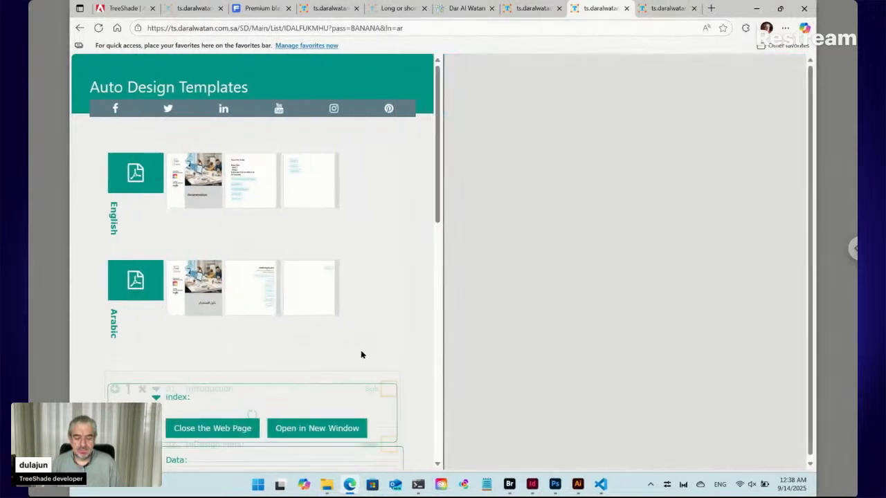
- Look through the Arabic Documentation form down to its page items, and compare it with the end of the Arabic Dynamic Link form
{"action": "scroll", "coordinate": [352, 358], "scroll_direction": "down", "scroll_amount": 5}
{"action": "scroll", "coordinate": [360, 355], "scroll_direction": "down", "scroll_amount": 4}
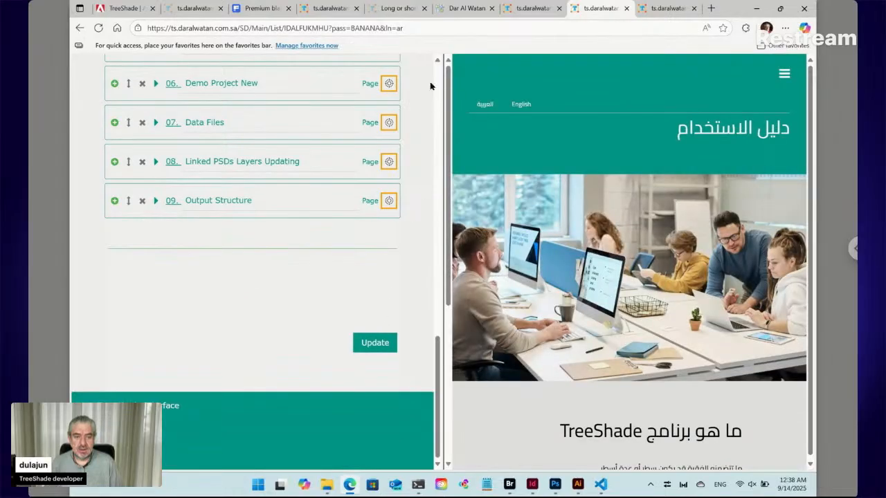
{"action": "left_click", "coordinate": [668, 8]}
{"action": "scroll", "coordinate": [417, 234], "scroll_direction": "down", "scroll_amount": 3}
{"action": "scroll", "coordinate": [418, 234], "scroll_direction": "down", "scroll_amount": 15}
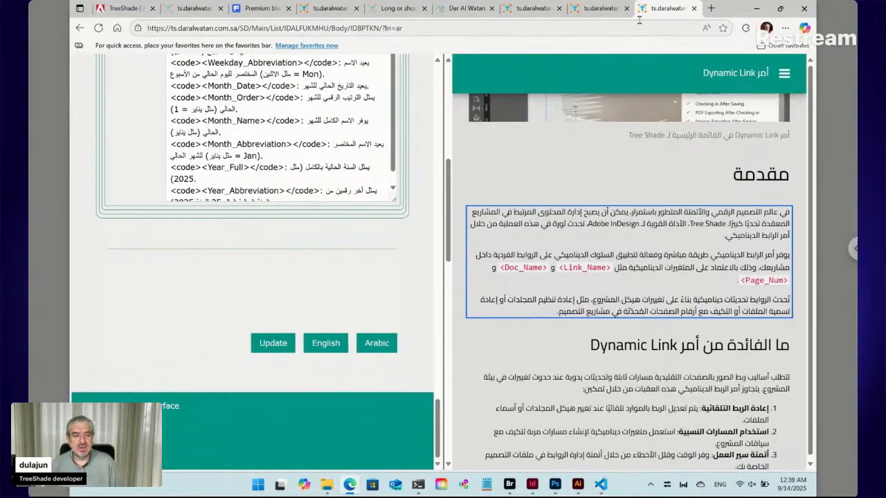
- In the Arabic Documentation form, replace the Introduction's 02. Markdown text with the copied Markdown and select the words "Main Title"
{"action": "left_click", "coordinate": [598, 9]}
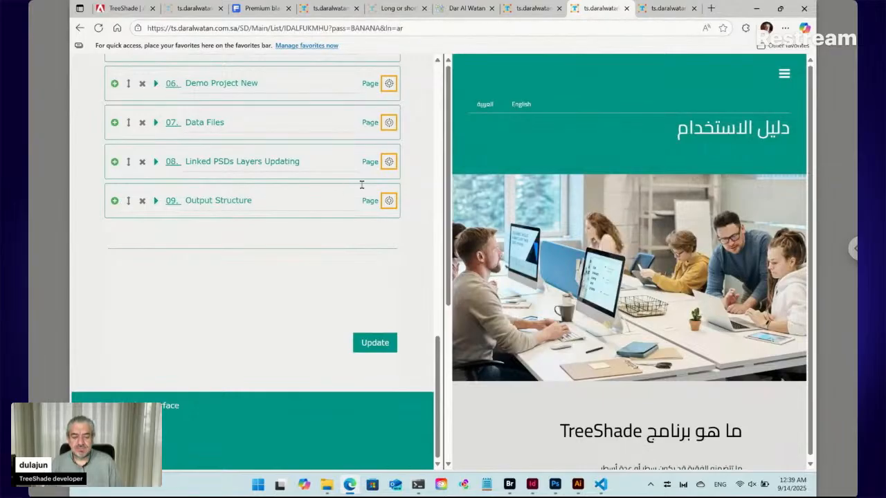
{"action": "scroll", "coordinate": [424, 152], "scroll_direction": "up", "scroll_amount": 15}
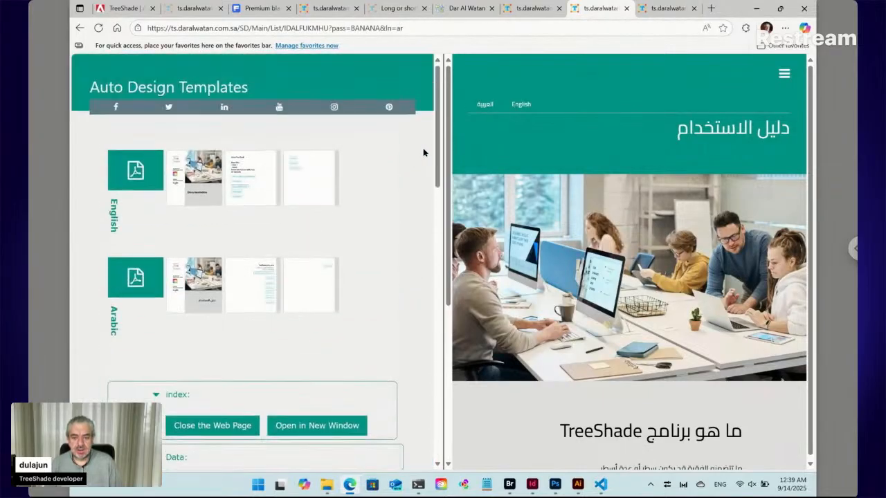
{"action": "scroll", "coordinate": [253, 263], "scroll_direction": "down", "scroll_amount": 1}
{"action": "scroll", "coordinate": [202, 353], "scroll_direction": "down", "scroll_amount": 5}
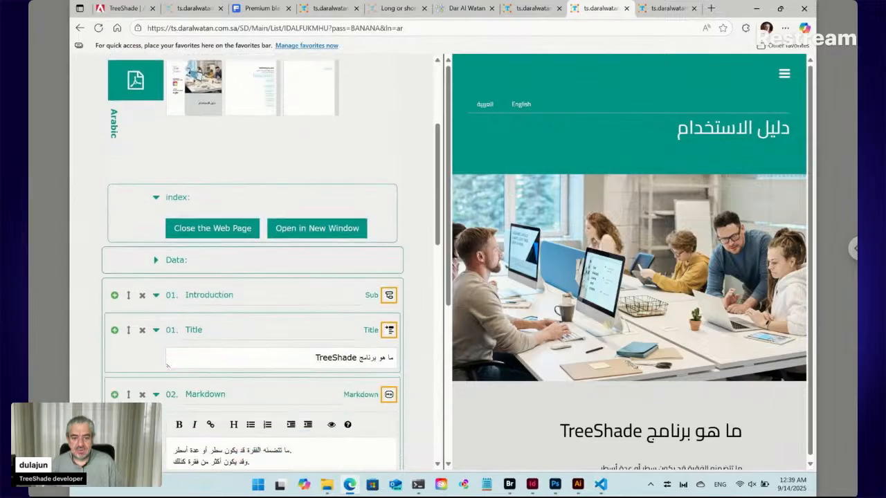
{"action": "left_click", "coordinate": [202, 353]}
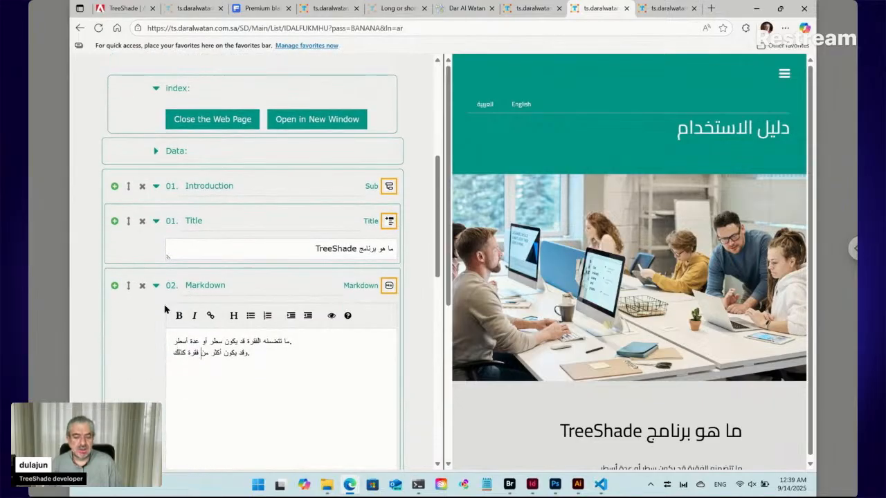
{"action": "key", "text": "ctrl+a"}
{"action": "key", "text": "ctrl+v"}
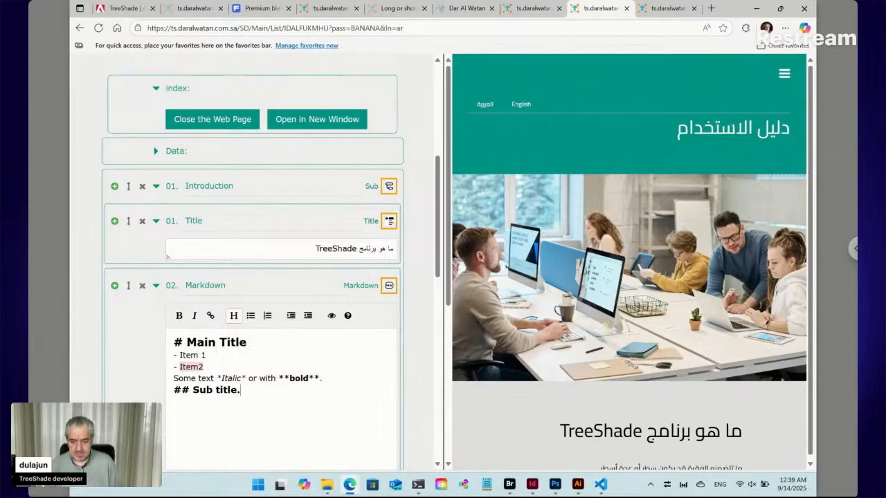
{"action": "left_click_drag", "start_coordinate": [253, 346], "coordinate": [186, 343]}
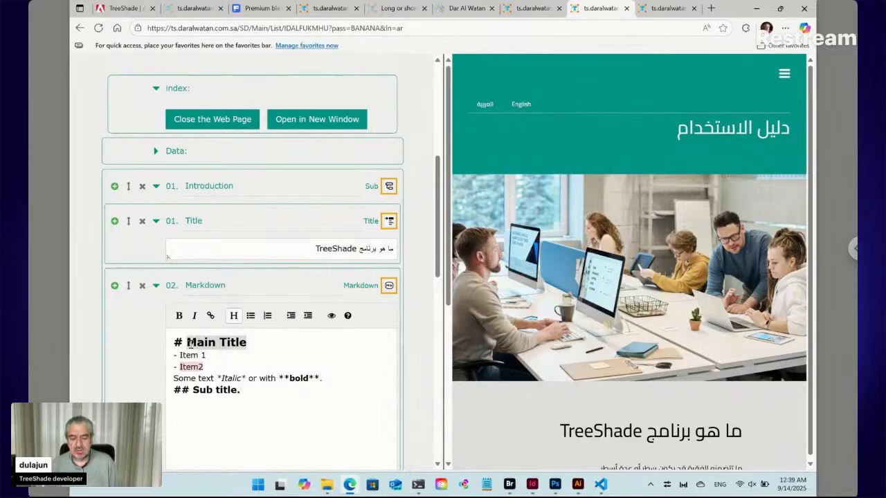
- Follow the Dynamic Link entry on the Arabic documentation web page and examine its introduction and dynamic variables sections
{"action": "scroll", "coordinate": [519, 385], "scroll_direction": "down", "scroll_amount": 5}
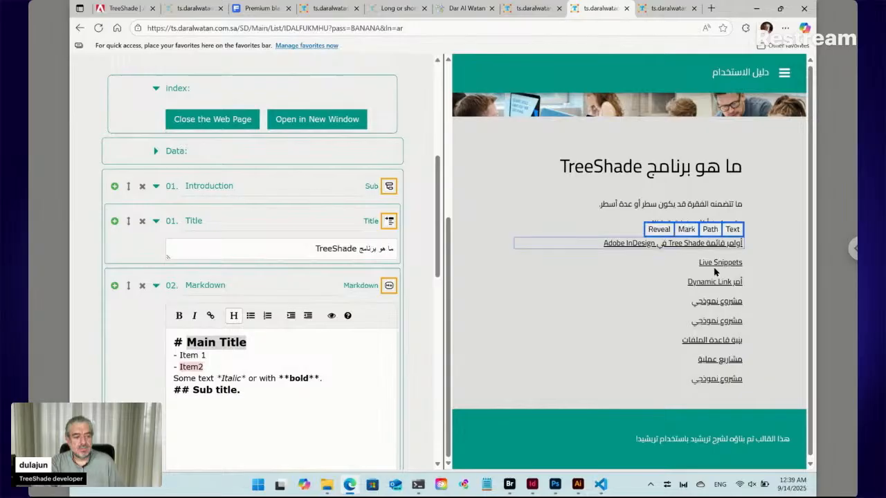
{"action": "mouse_move", "coordinate": [720, 307]}
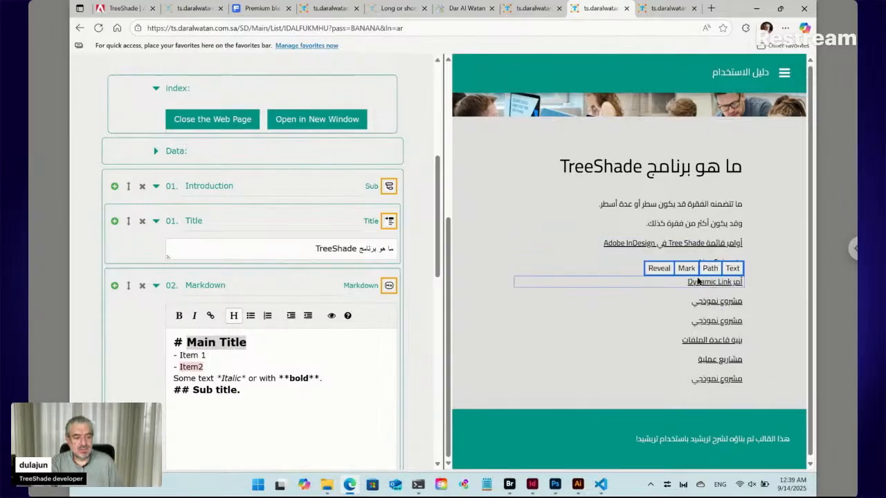
{"action": "left_click", "coordinate": [700, 286]}
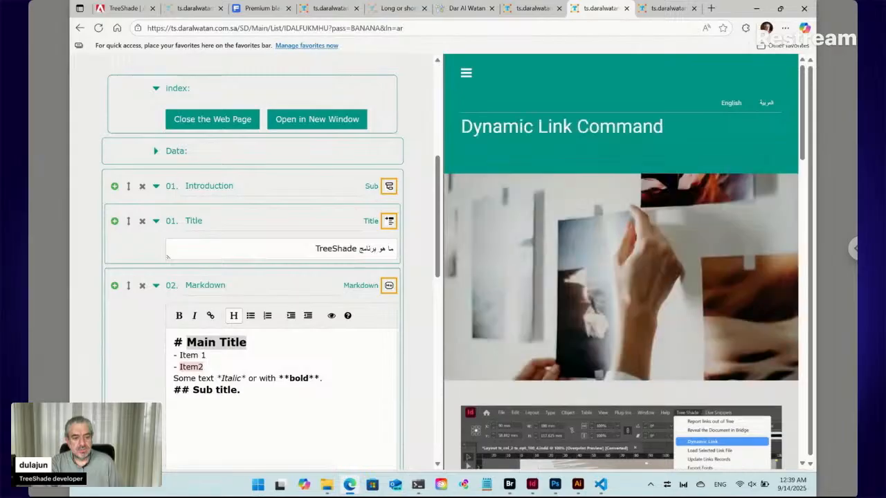
{"action": "scroll", "coordinate": [670, 288], "scroll_direction": "down", "scroll_amount": 6}
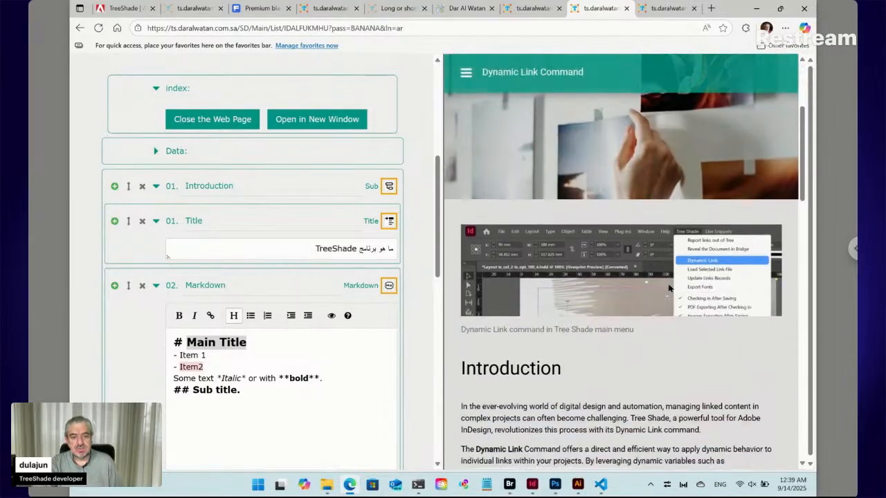
{"action": "scroll", "coordinate": [530, 274], "scroll_direction": "down", "scroll_amount": 4}
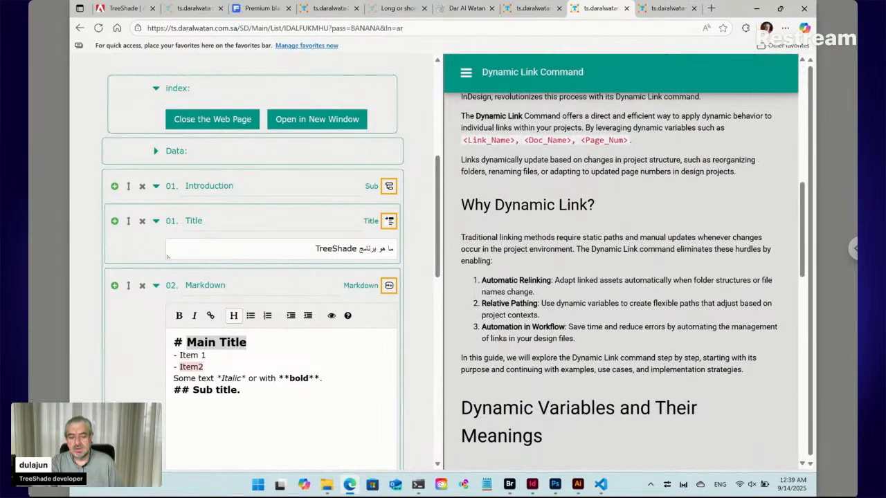
{"action": "scroll", "coordinate": [530, 274], "scroll_direction": "down", "scroll_amount": 1}
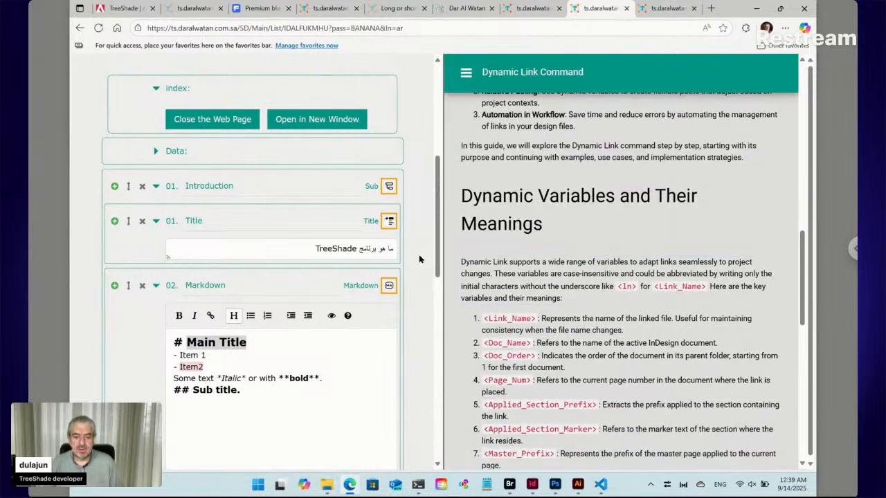
- Open the form of the 07. Data Files page and show its web page alongside
{"action": "scroll", "coordinate": [418, 259], "scroll_direction": "down", "scroll_amount": 8}
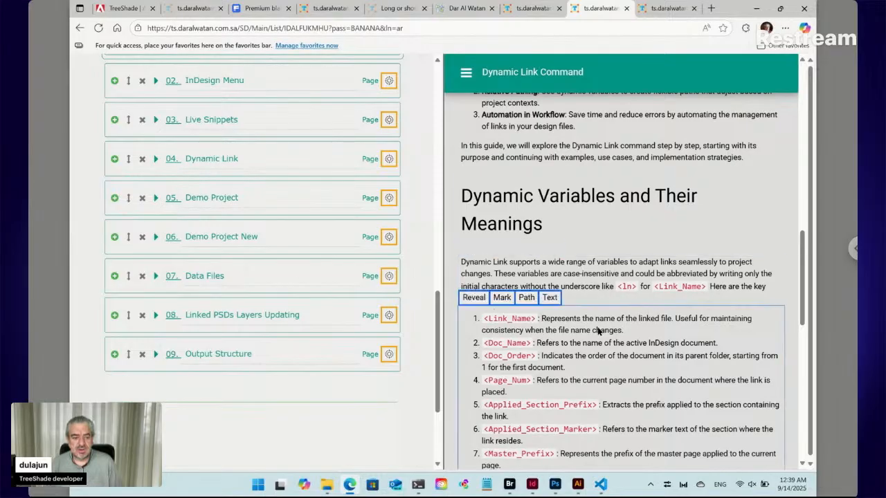
{"action": "left_click", "coordinate": [172, 277]}
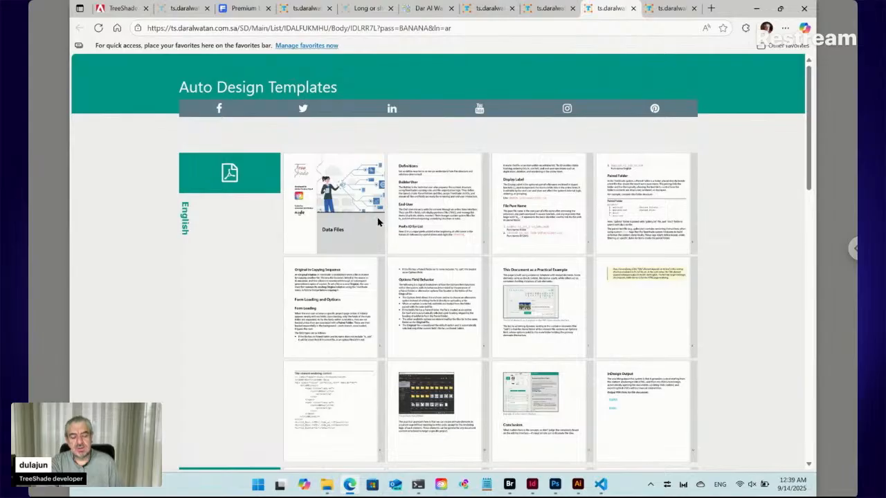
{"action": "scroll", "coordinate": [359, 221], "scroll_direction": "down", "scroll_amount": 3}
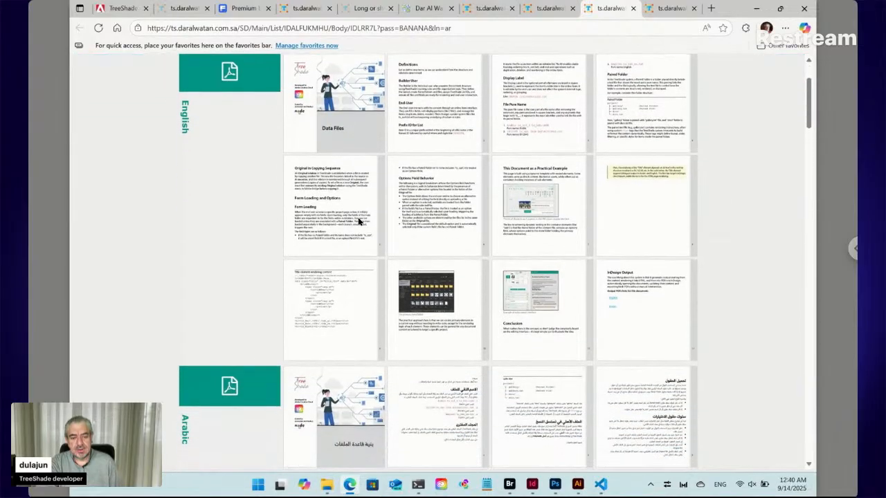
{"action": "scroll", "coordinate": [347, 312], "scroll_direction": "down", "scroll_amount": 3}
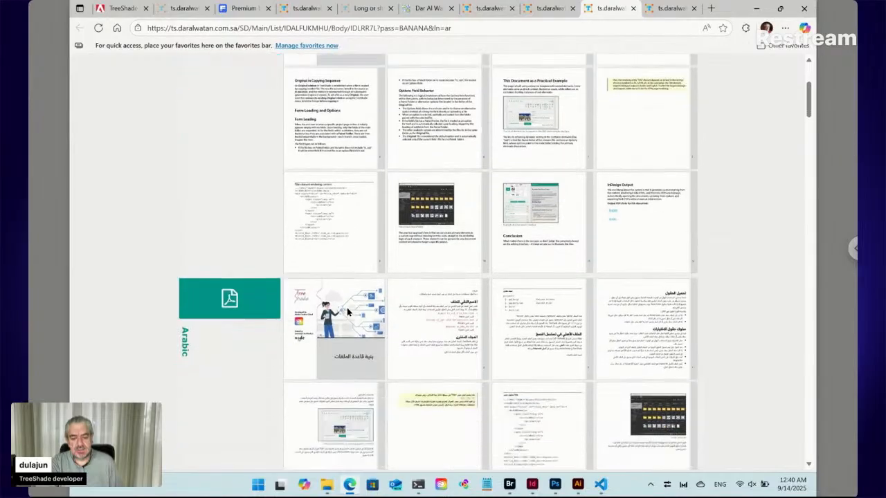
{"action": "scroll", "coordinate": [347, 308], "scroll_direction": "down", "scroll_amount": 1}
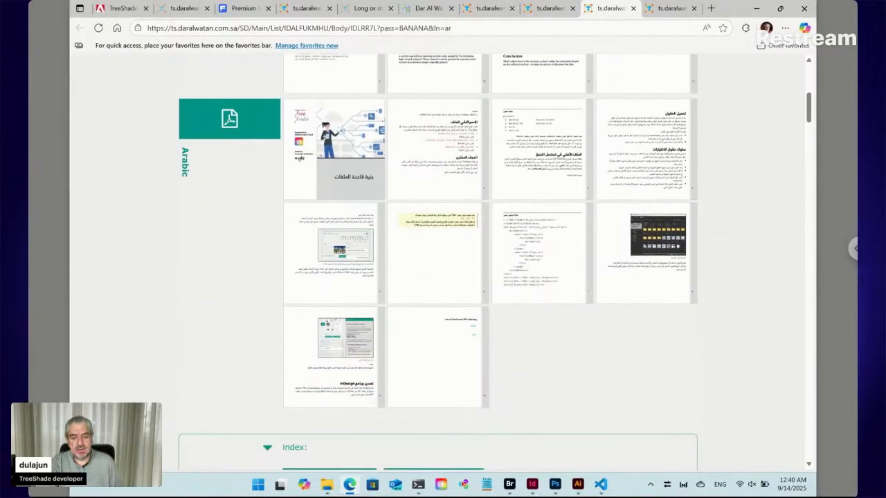
{"action": "scroll", "coordinate": [443, 263], "scroll_direction": "down", "scroll_amount": 2}
{"action": "scroll", "coordinate": [261, 251], "scroll_direction": "down", "scroll_amount": 2}
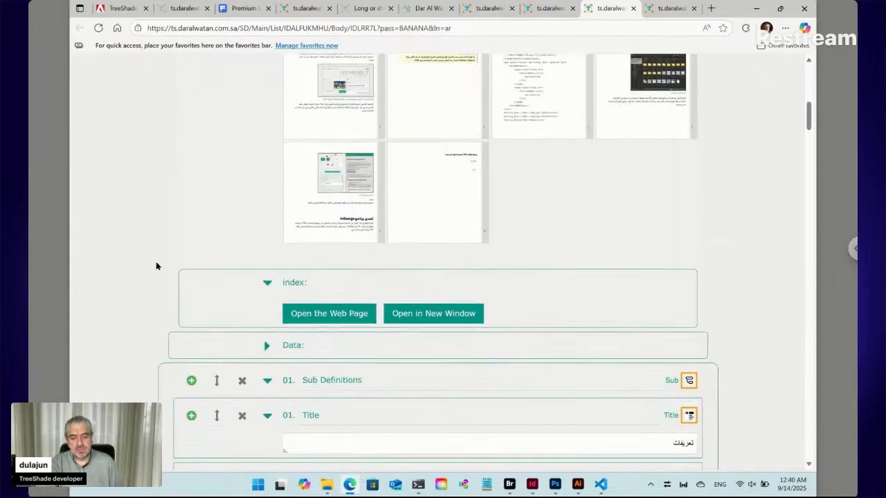
{"action": "left_click", "coordinate": [352, 315]}
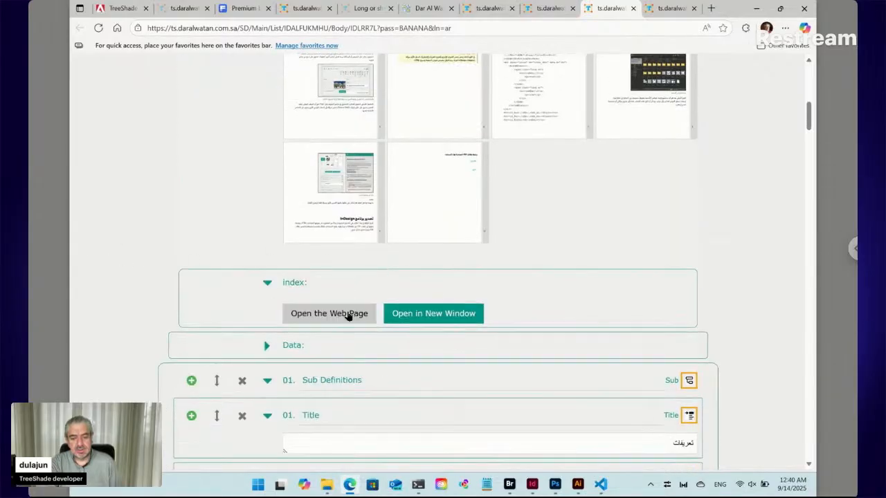
{"action": "left_click", "coordinate": [348, 316]}
{"action": "scroll", "coordinate": [340, 222], "scroll_direction": "down", "scroll_amount": 4}
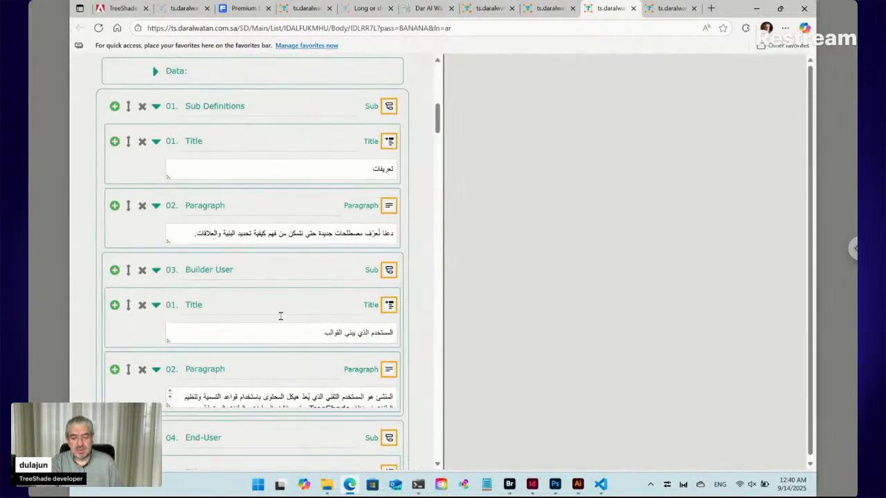
- Reveal the Item ID paragraph from the web page, and switch that 02. Paragraph item under 05. Prefix ID for List to the Markdown template
{"action": "scroll", "coordinate": [281, 315], "scroll_direction": "down", "scroll_amount": 3}
{"action": "scroll", "coordinate": [520, 348], "scroll_direction": "down", "scroll_amount": 10}
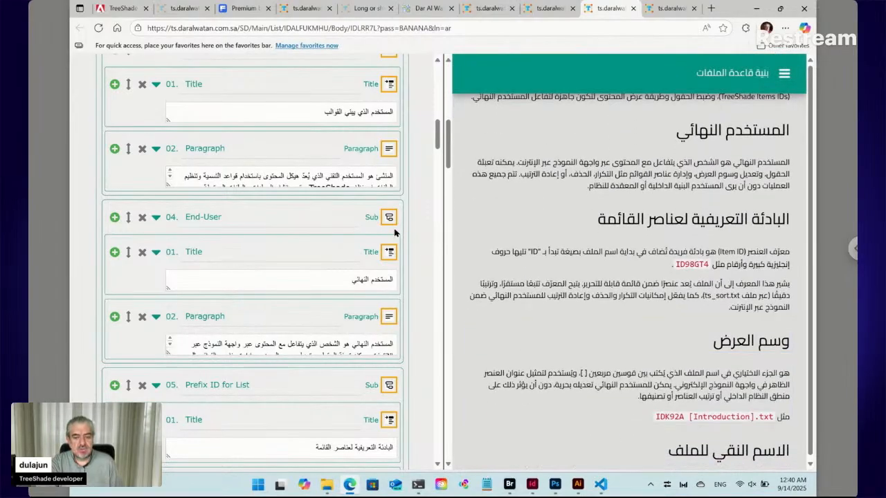
{"action": "mouse_move", "coordinate": [549, 282]}
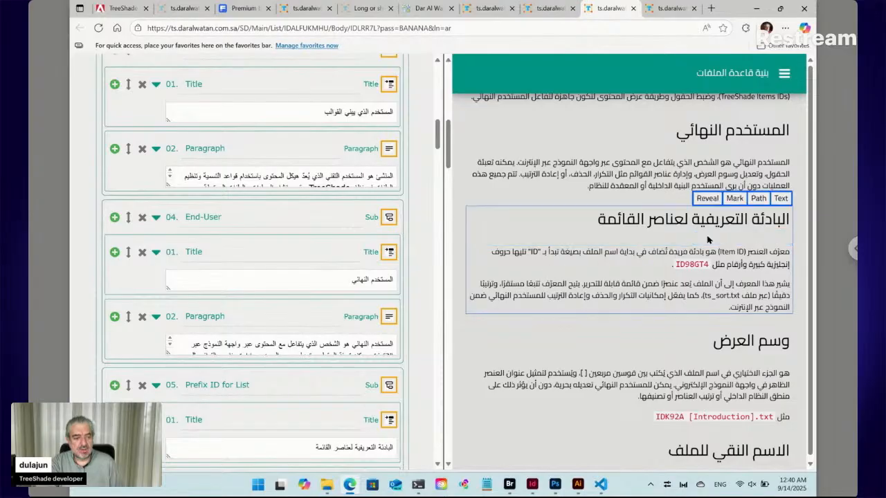
{"action": "mouse_move", "coordinate": [708, 258]}
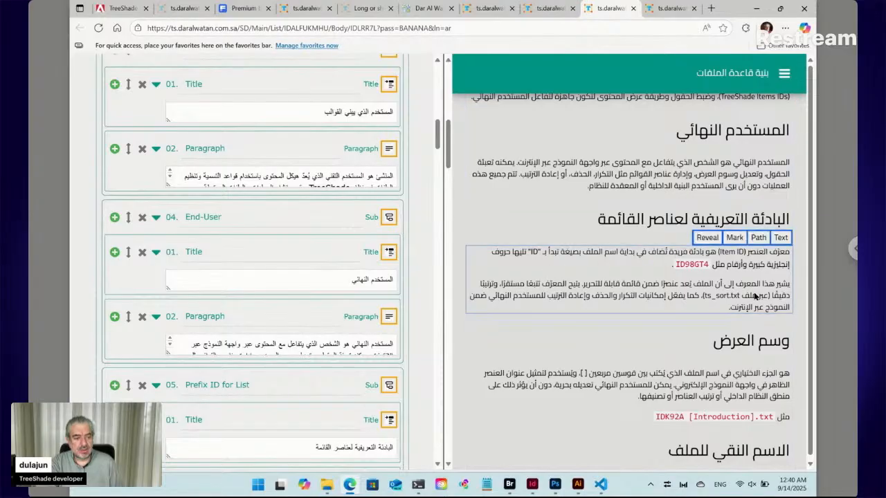
{"action": "left_click", "coordinate": [707, 238]}
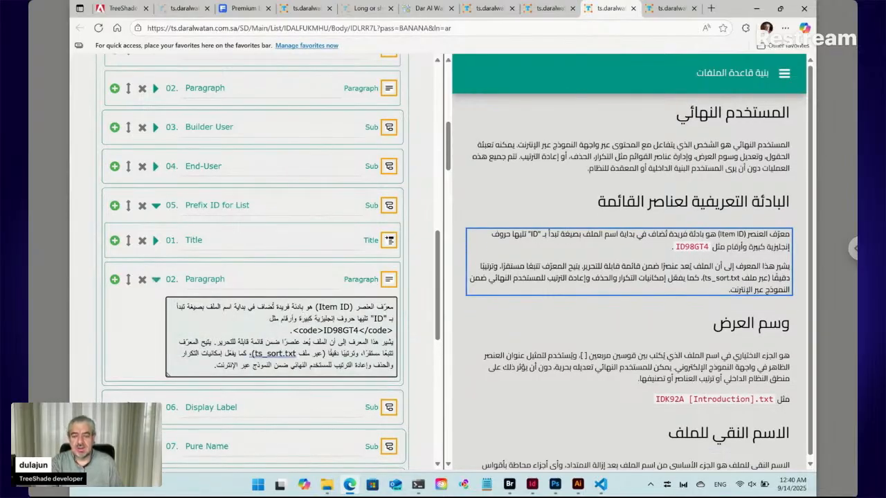
{"action": "left_click", "coordinate": [390, 279]}
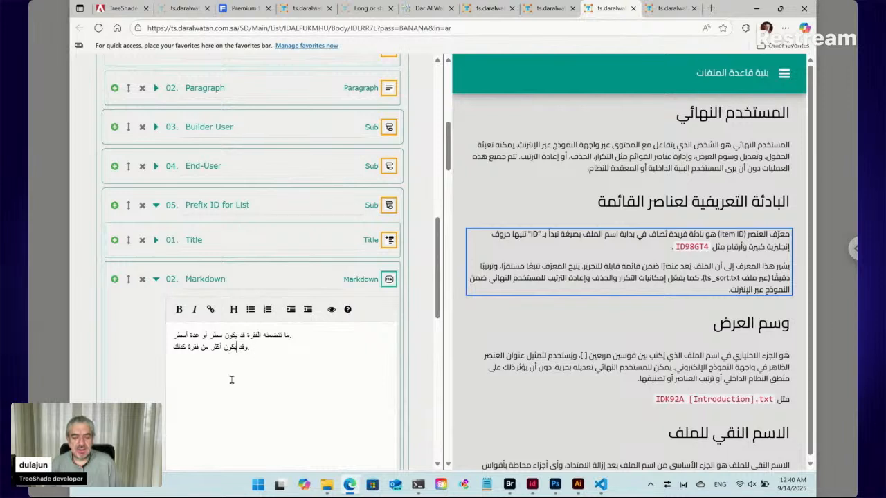
{"action": "scroll", "coordinate": [259, 360], "scroll_direction": "down", "scroll_amount": 2}
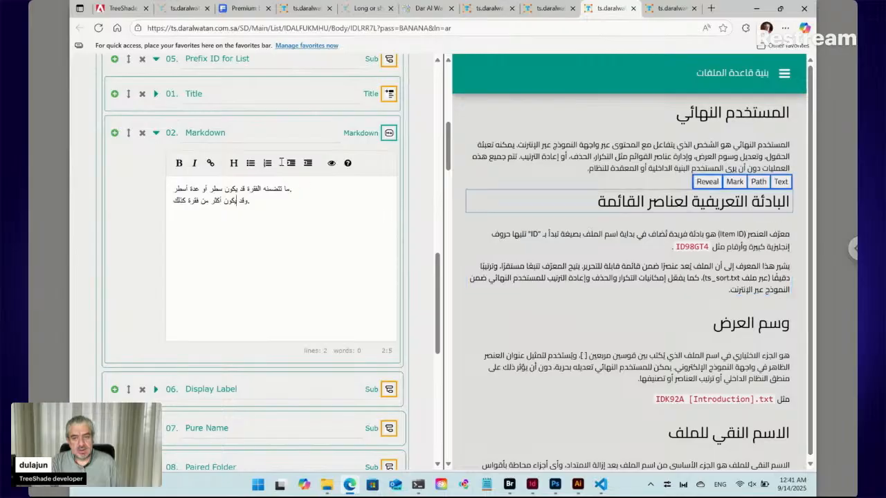
- Bring up the TreeShade listing on Adobe Exchange
{"action": "left_click", "coordinate": [124, 10]}
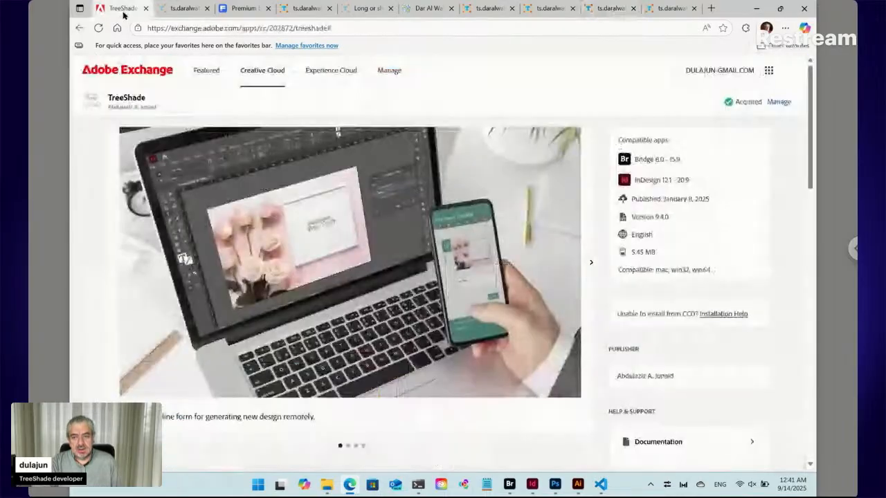